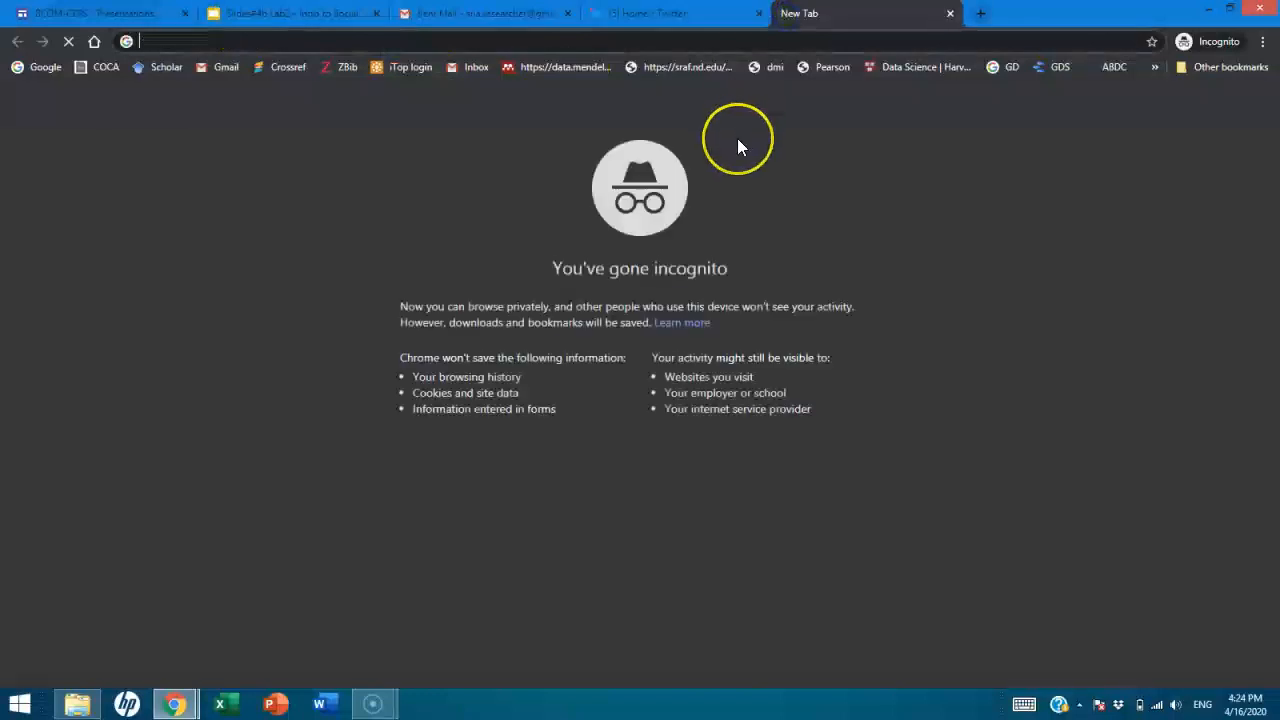
Step: Open the TAGS website at tags.hawksey.info
{"action": "key", "text": "Return"}
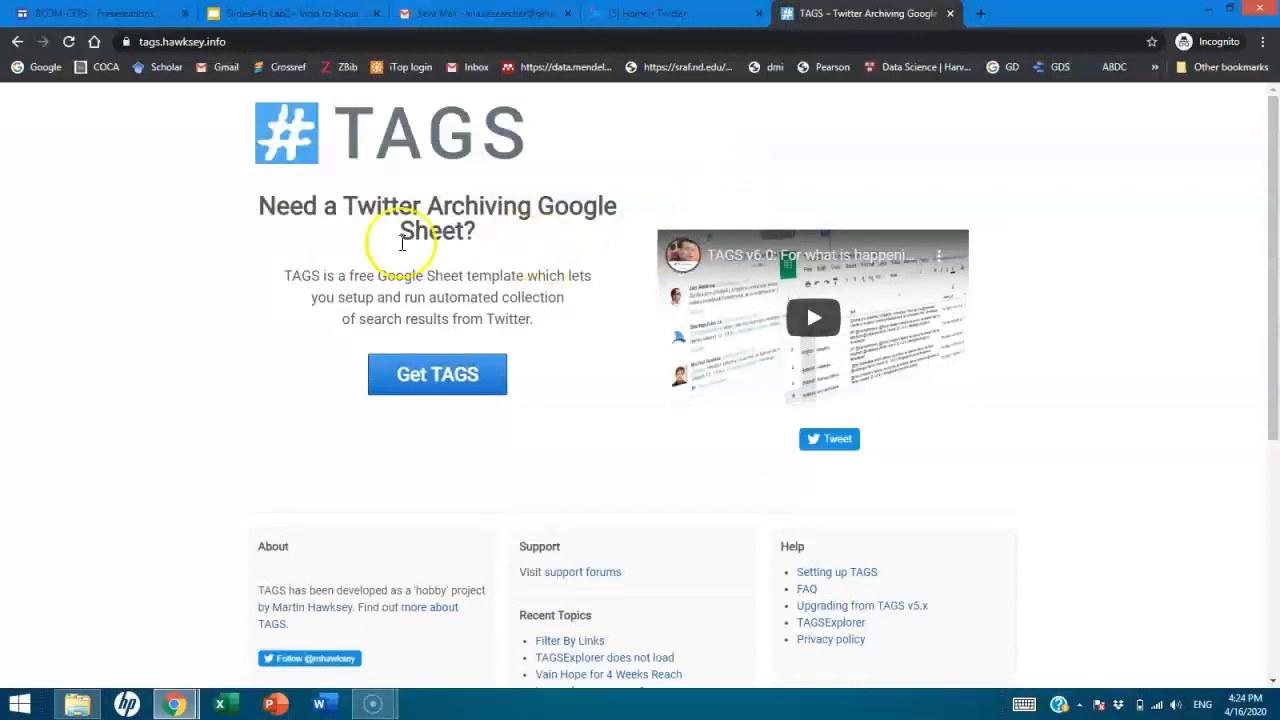
{"action": "left_click_drag", "start_coordinate": [273, 207], "coordinate": [470, 214]}
{"action": "left_click", "coordinate": [470, 214]}
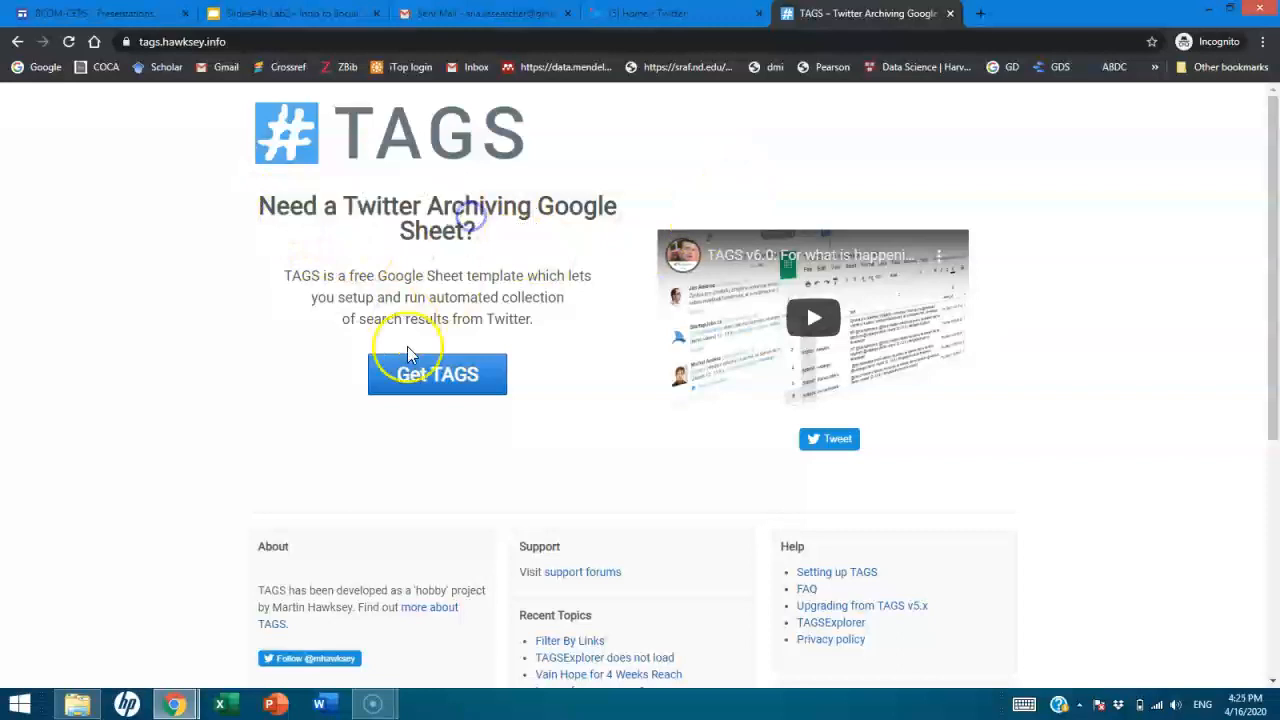
Step: Get the TAGS v6.1 template and make a copy of the spreadsheet in Google Drive
{"action": "left_click", "coordinate": [440, 395]}
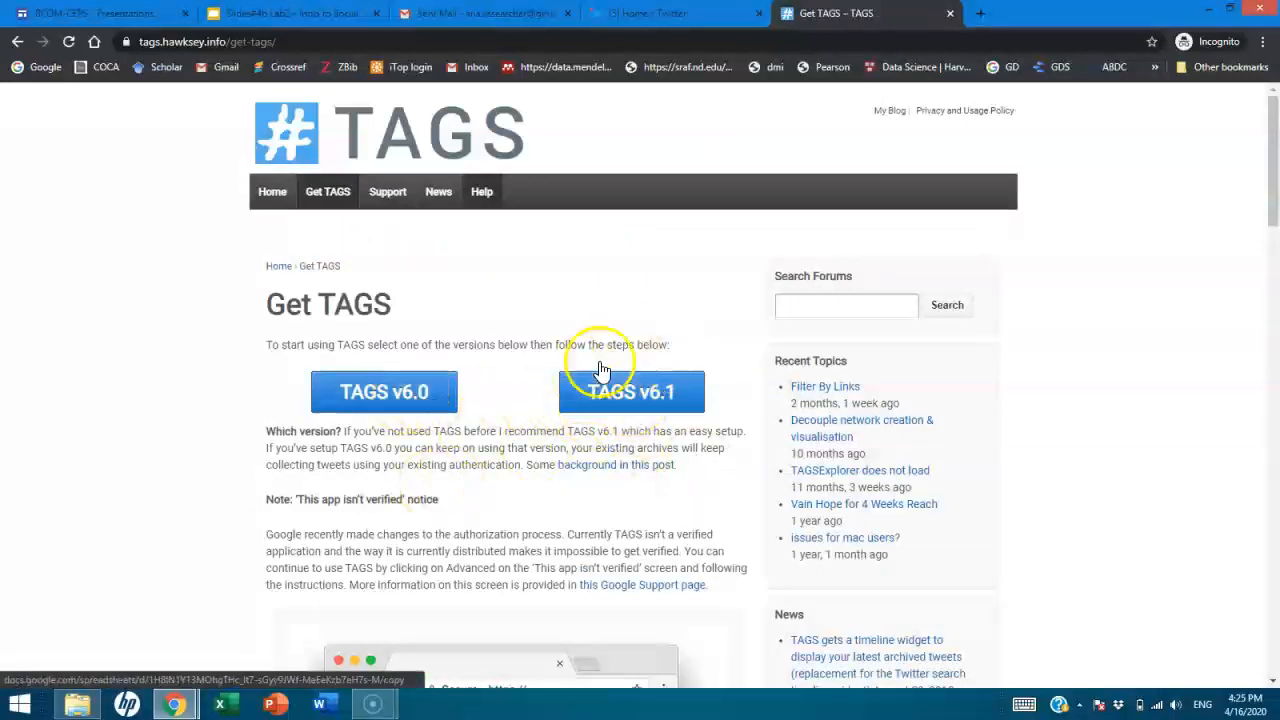
{"action": "left_click", "coordinate": [622, 400]}
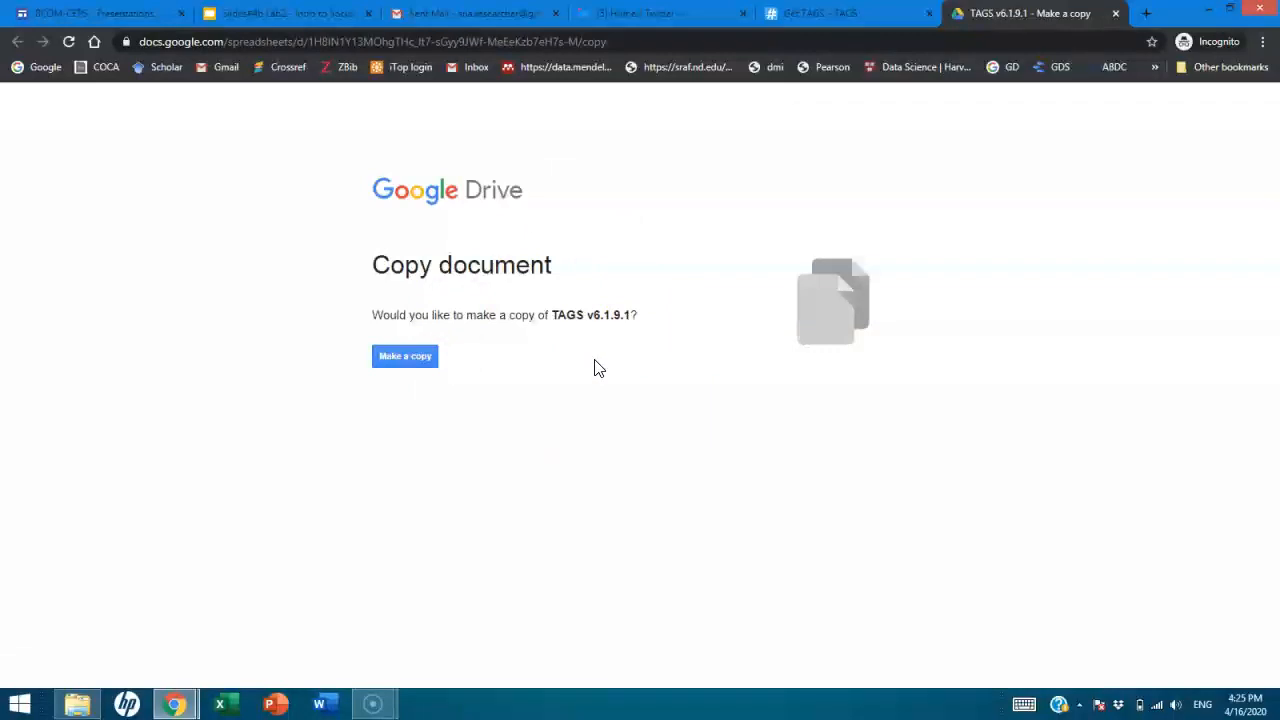
{"action": "left_click", "coordinate": [414, 362]}
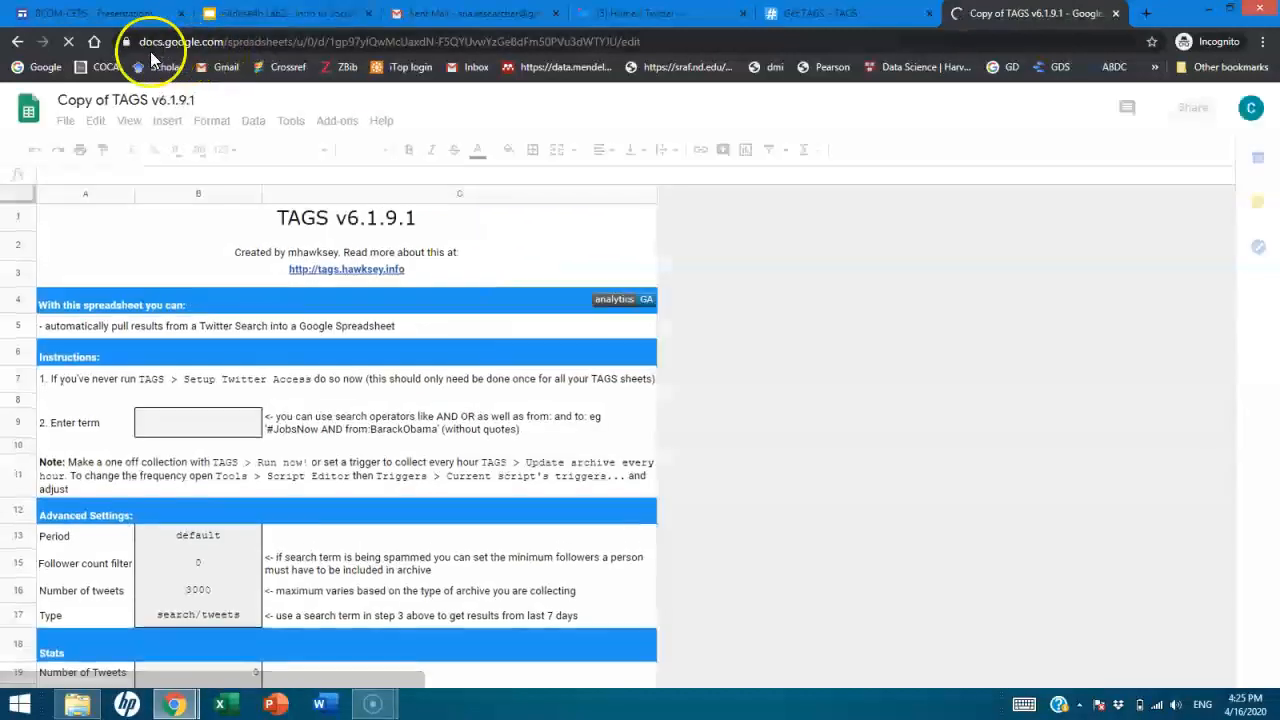
{"action": "left_click", "coordinate": [112, 18]}
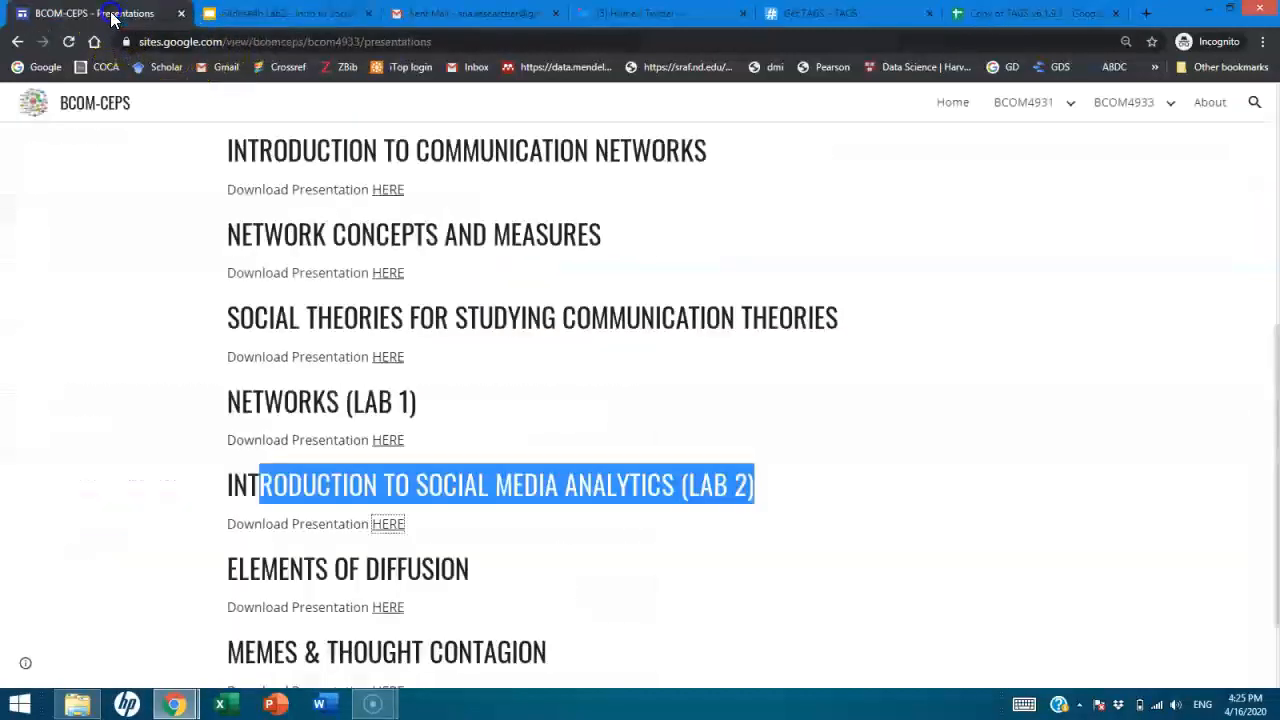
{"action": "left_click", "coordinate": [435, 16]}
{"action": "left_click", "coordinate": [575, 14]}
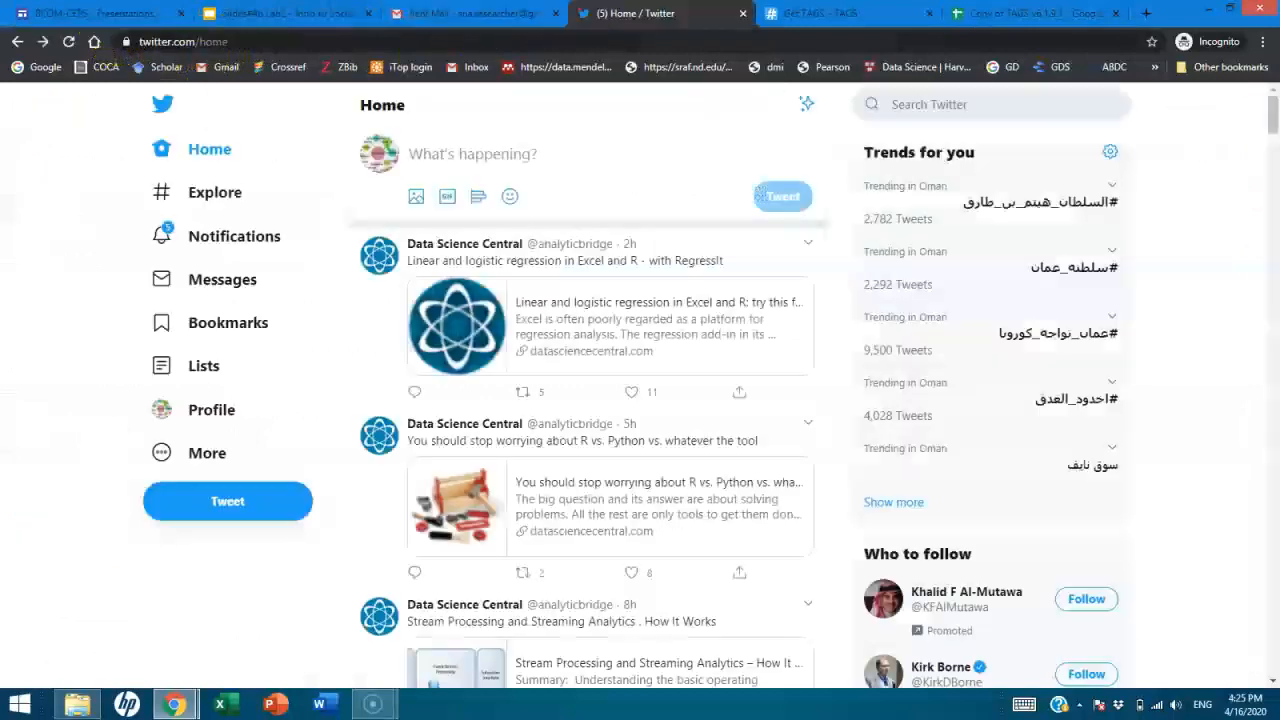
{"action": "left_click", "coordinate": [1043, 12]}
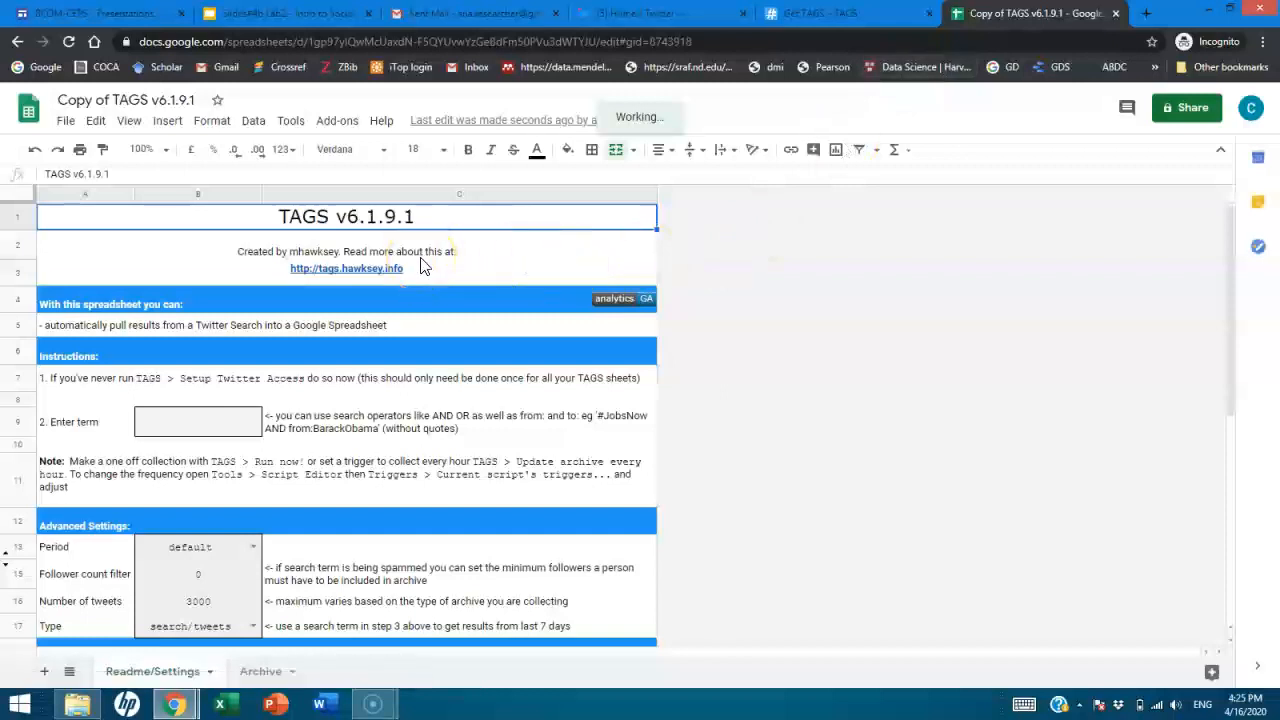
Step: Rename the copied TAGS spreadsheet as "Interation about #FinTech"
{"action": "mouse_move", "coordinate": [426, 275]}
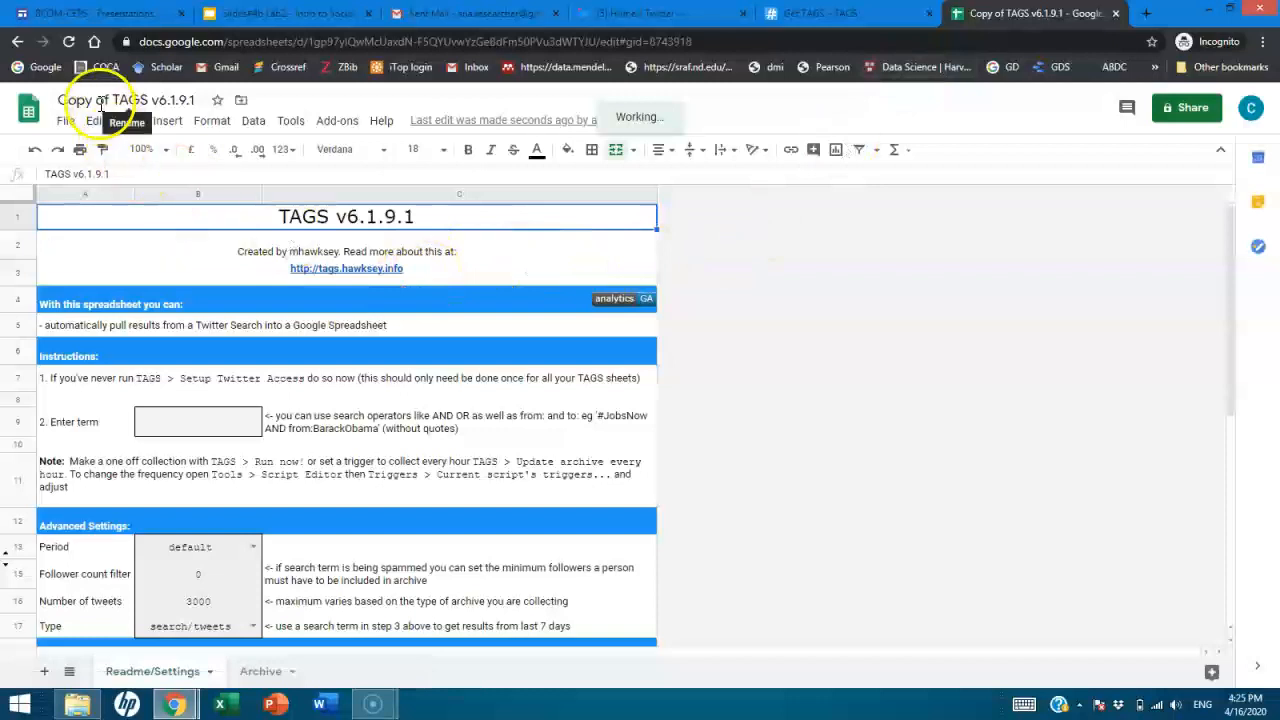
{"action": "mouse_move", "coordinate": [190, 274]}
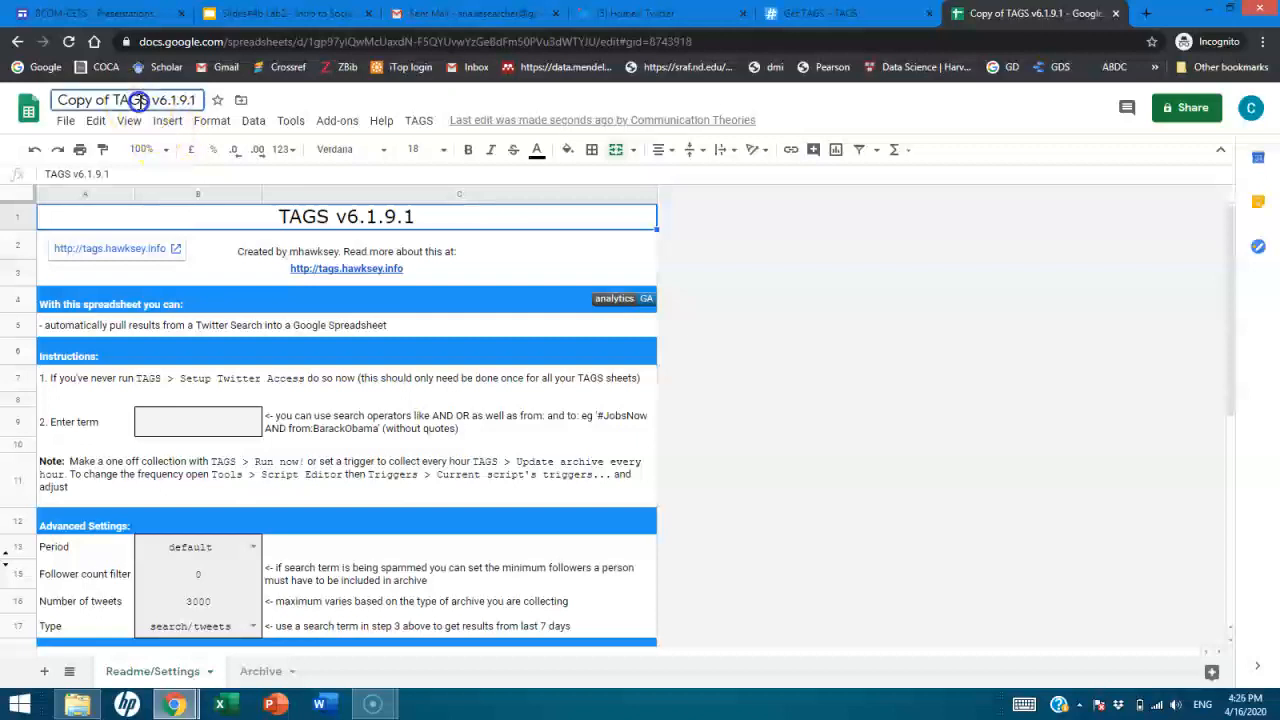
{"action": "left_click", "coordinate": [140, 100]}
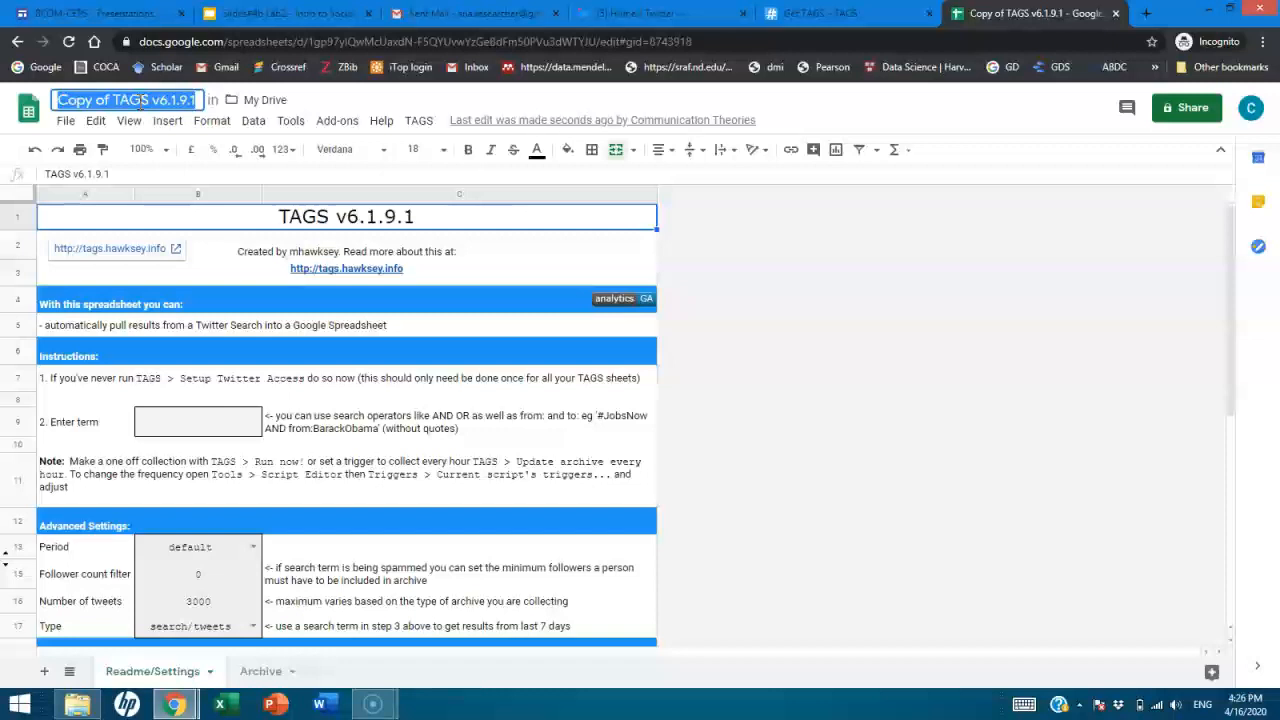
{"action": "type", "text": "TWIT"}
{"action": "key", "text": "BackSpace"}
{"action": "key", "text": "BackSpace"}
{"action": "key", "text": "BackSpace"}
{"action": "key", "text": "BackSpace"}
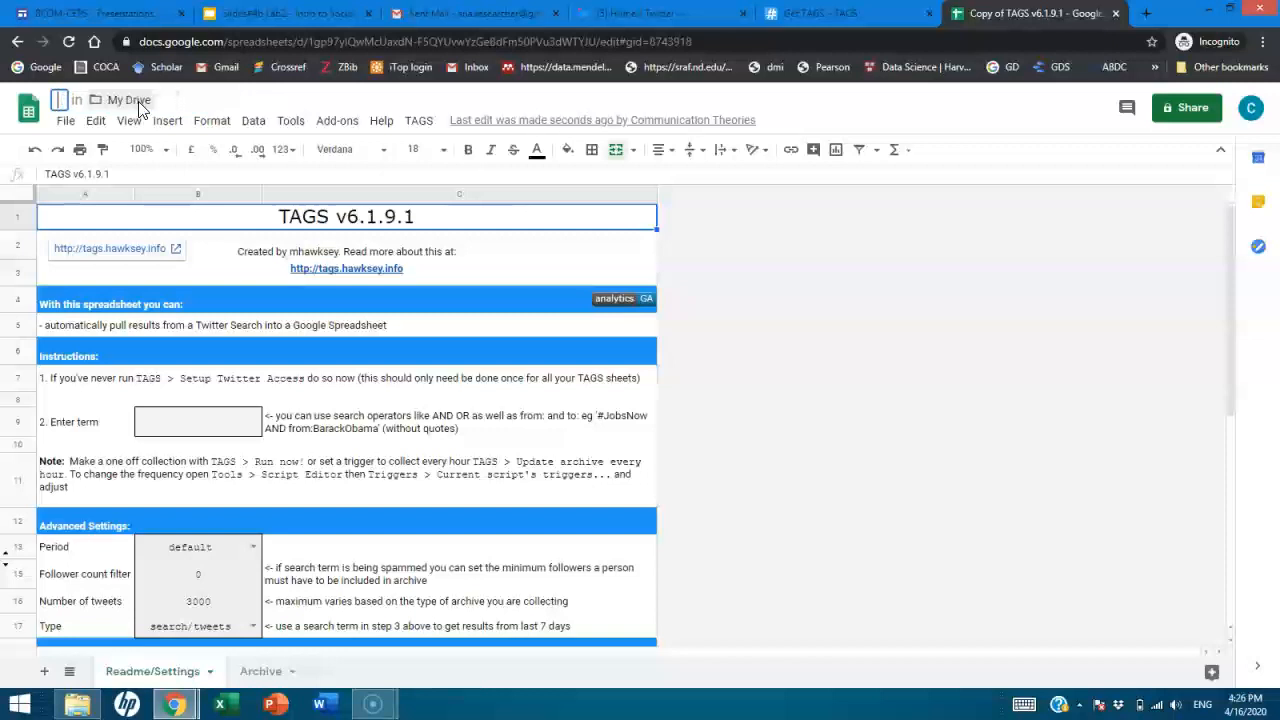
{"action": "type", "text": "Interat"}
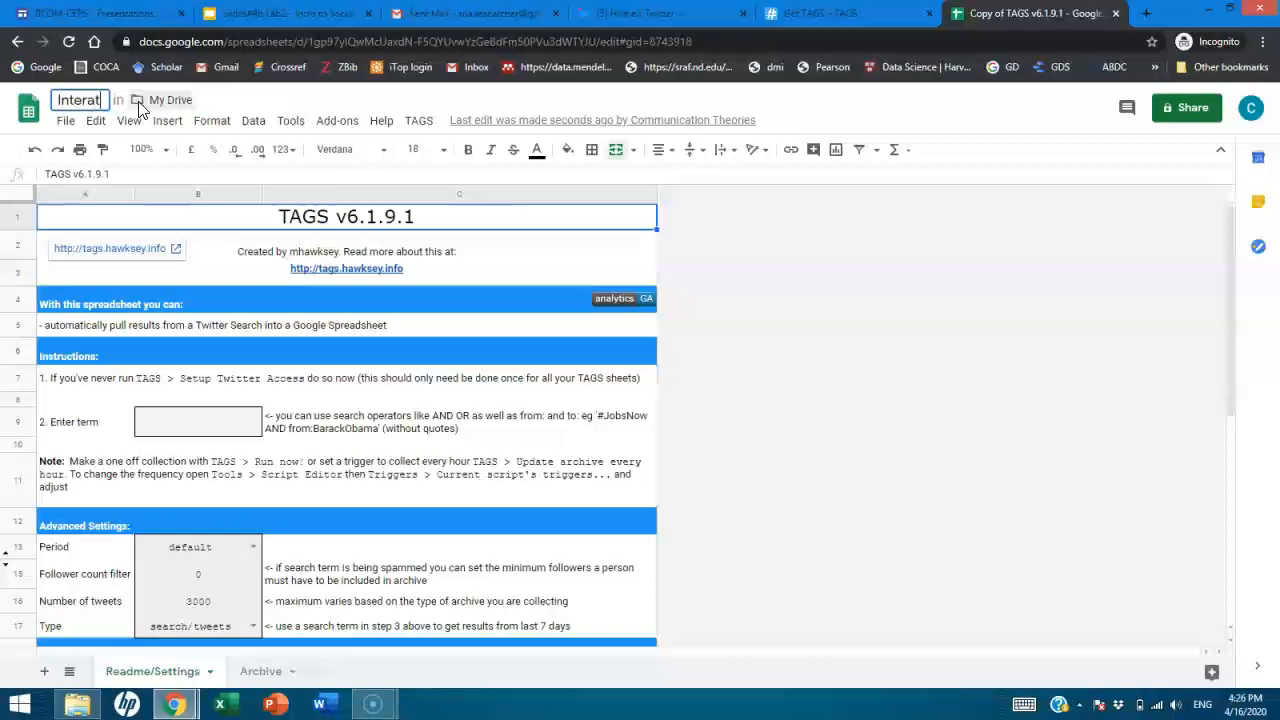
{"action": "type", "text": "ion about #Fi"}
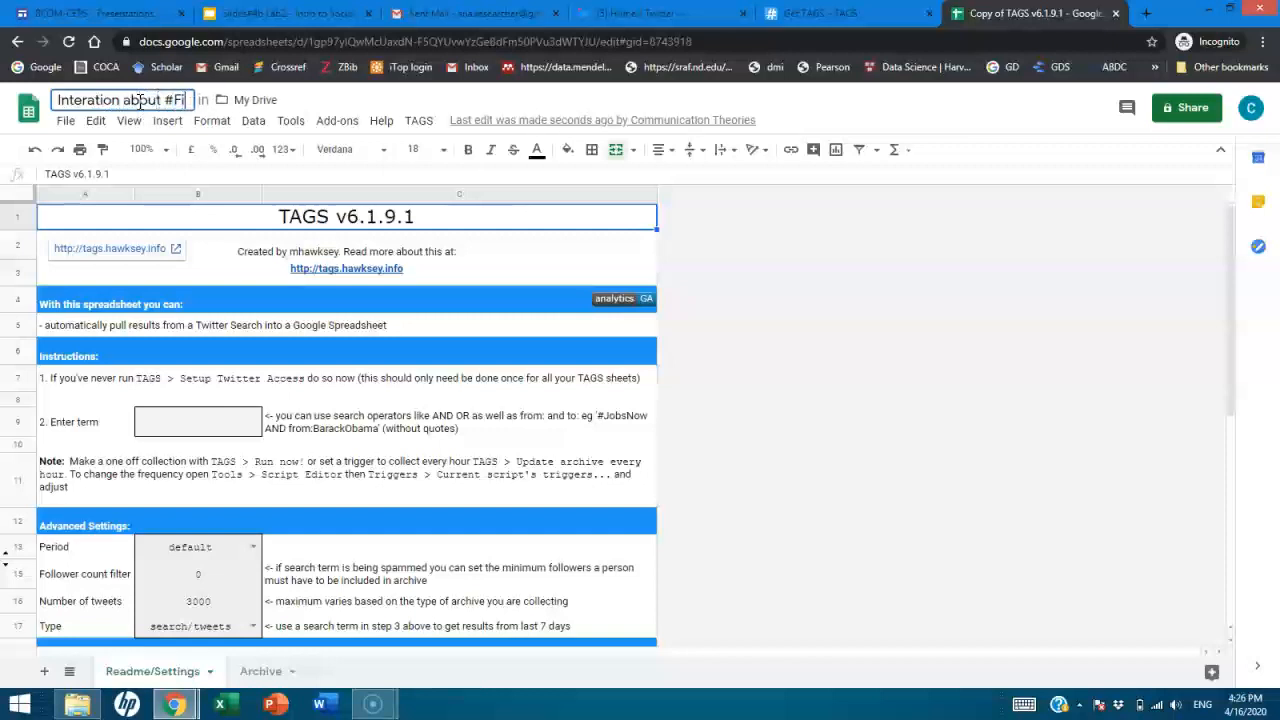
{"action": "type", "text": "nTech"}
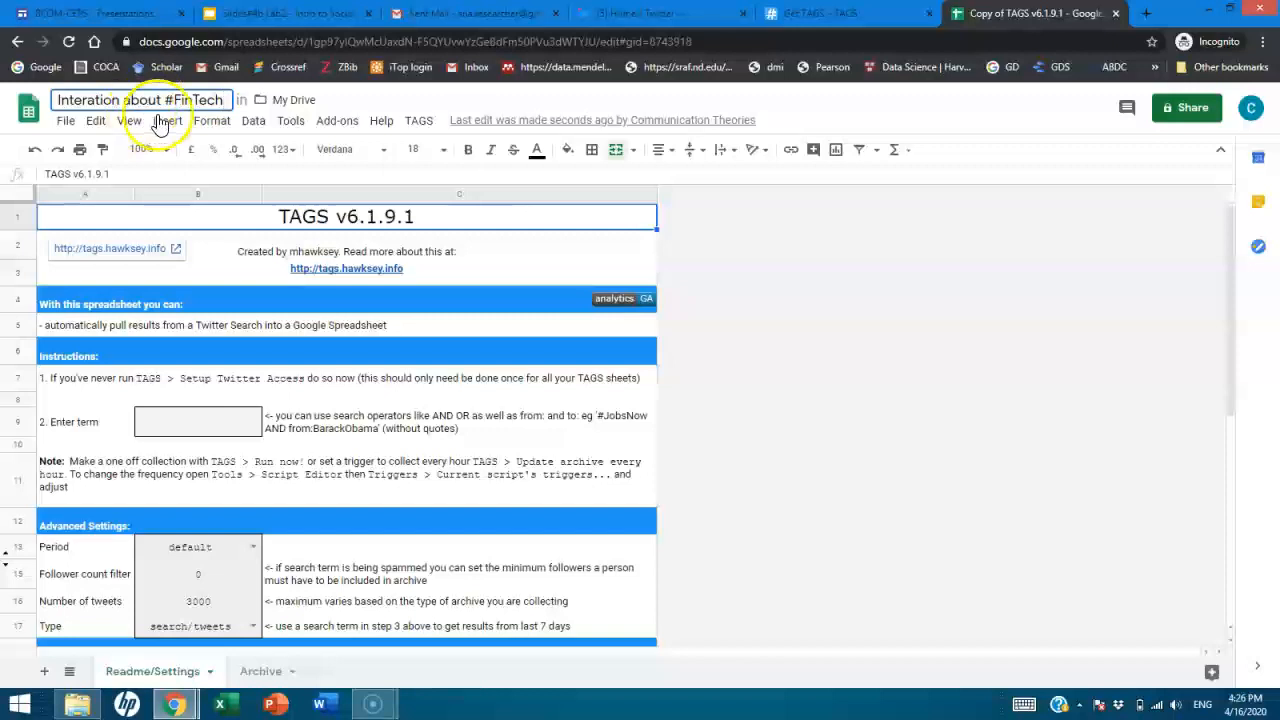
{"action": "double_click", "coordinate": [198, 100]}
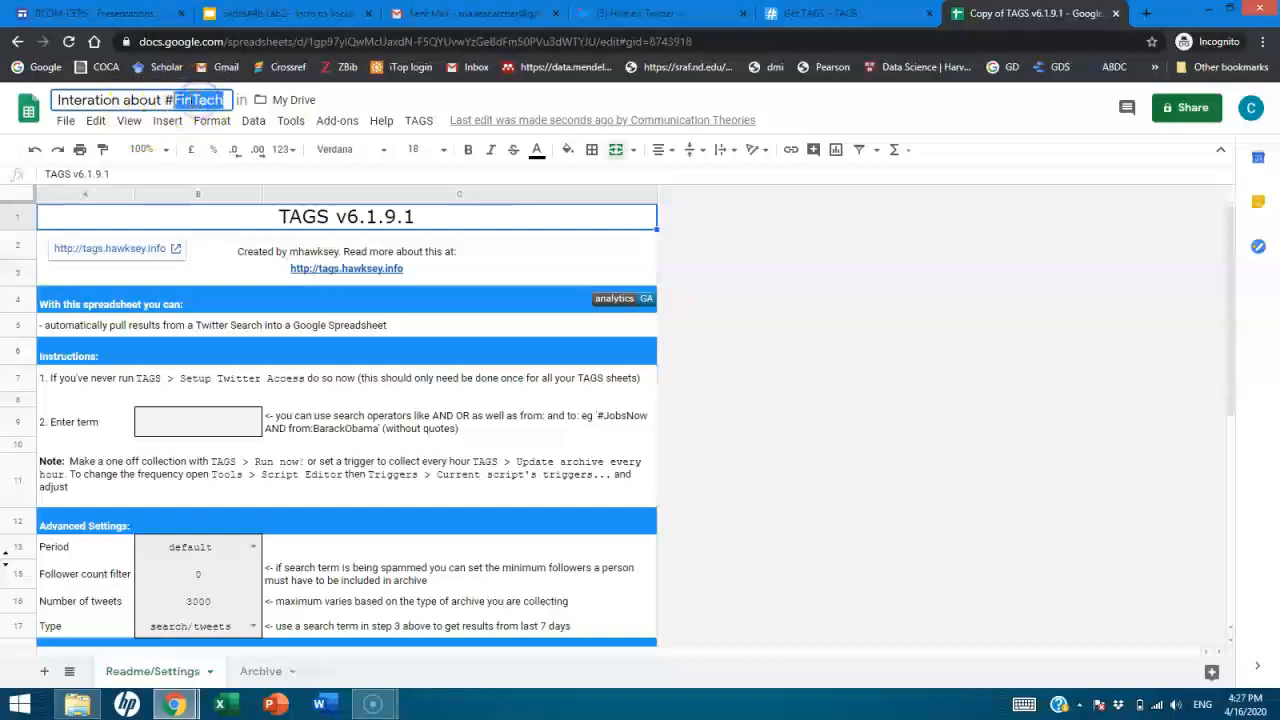
{"action": "left_click", "coordinate": [170, 100]}
{"action": "left_click_drag", "start_coordinate": [170, 100], "coordinate": [228, 101]}
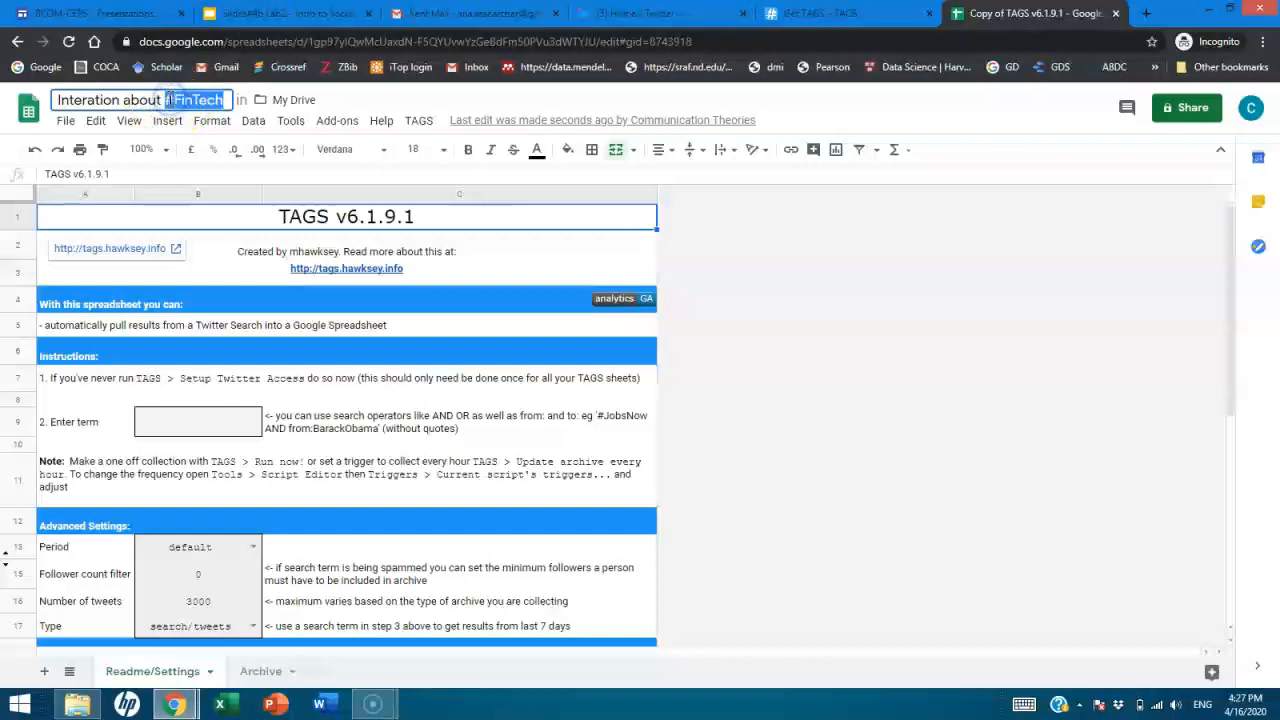
{"action": "left_click", "coordinate": [920, 329]}
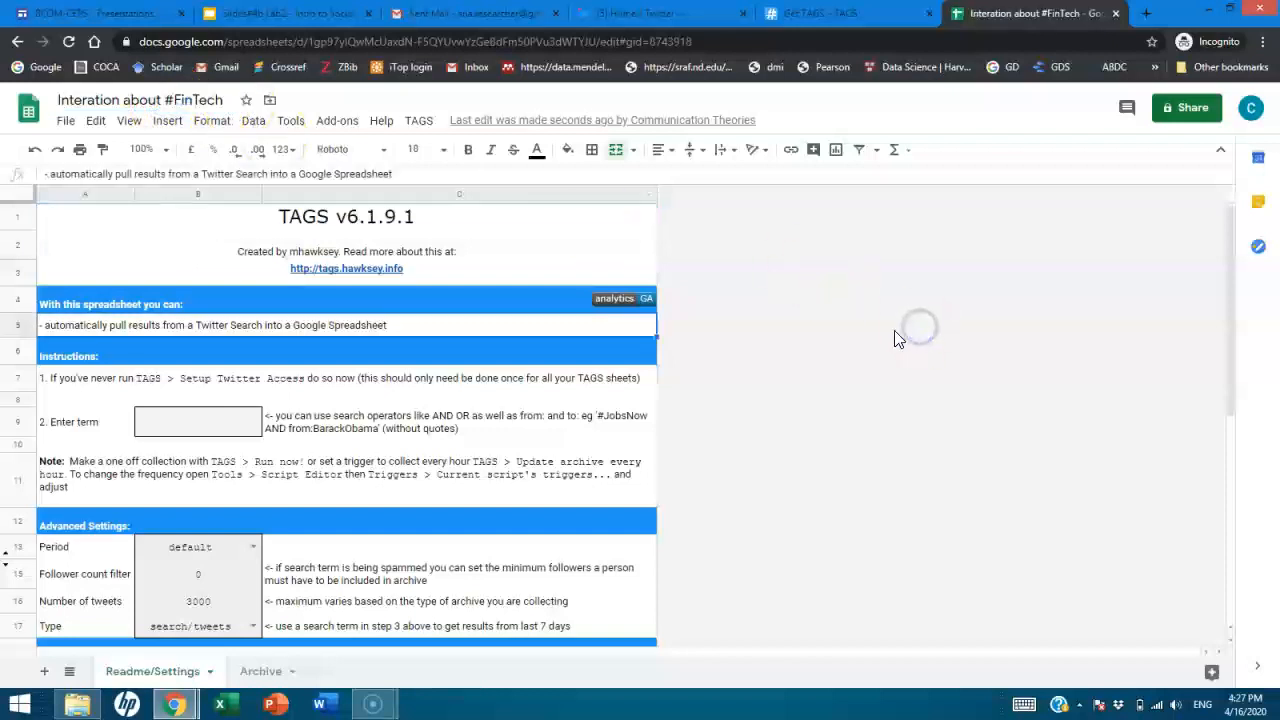
{"action": "left_click", "coordinate": [660, 13]}
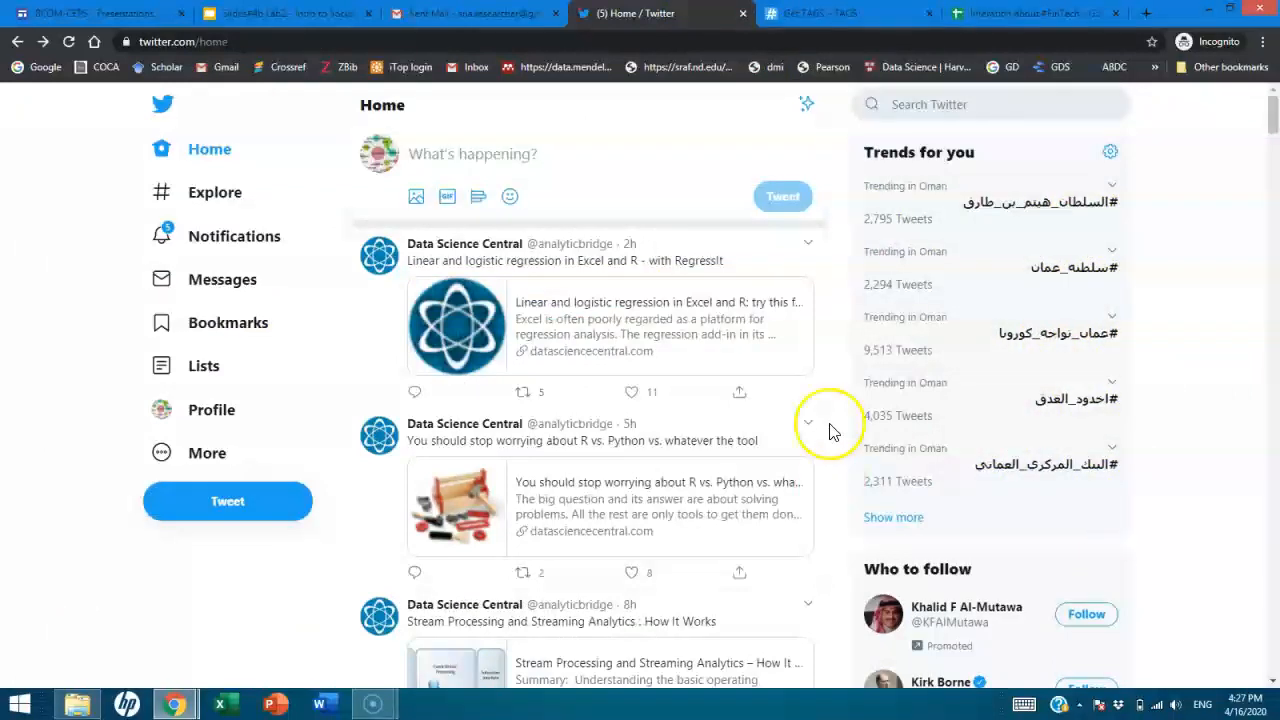
{"action": "left_click", "coordinate": [1032, 15]}
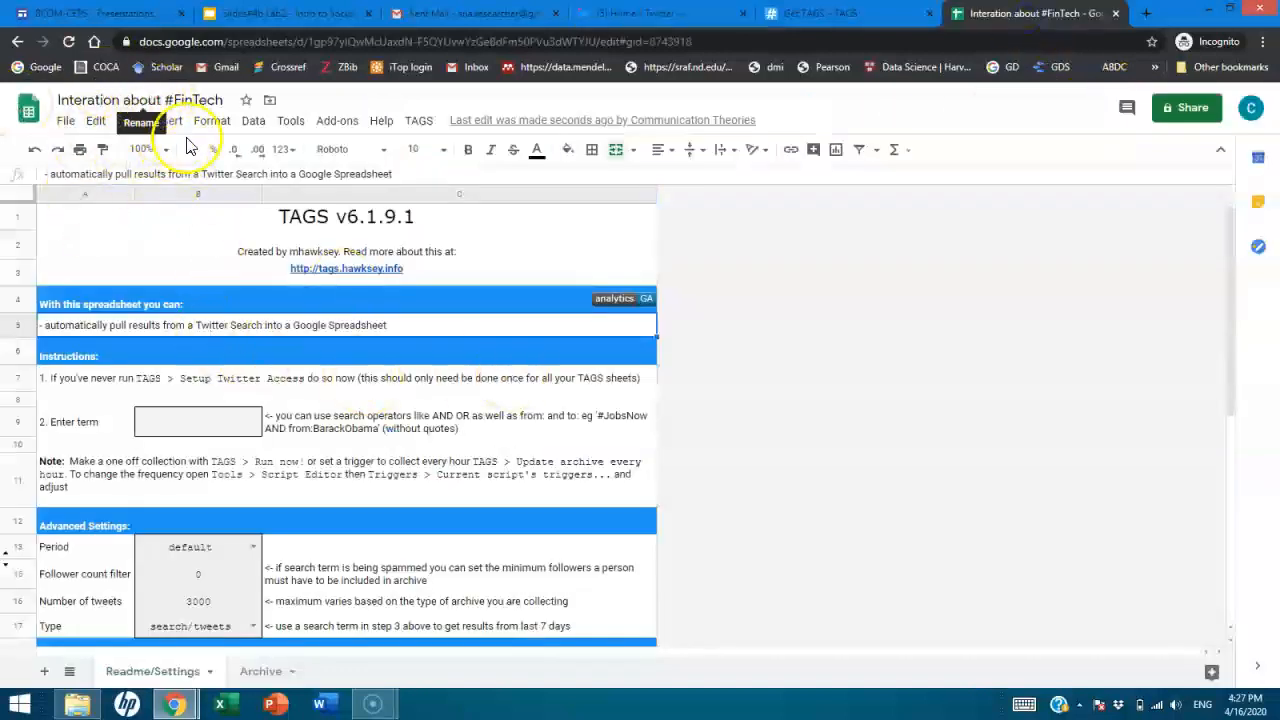
{"action": "left_click", "coordinate": [78, 97]}
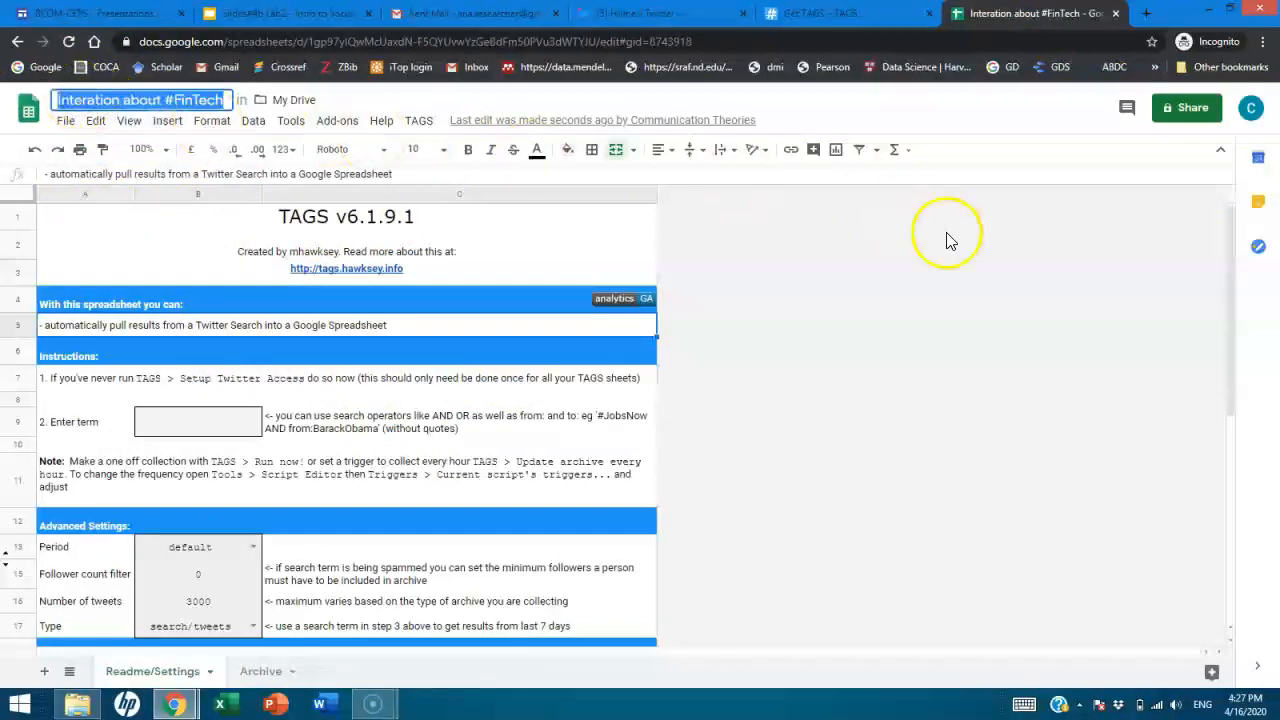
{"action": "left_click", "coordinate": [947, 305]}
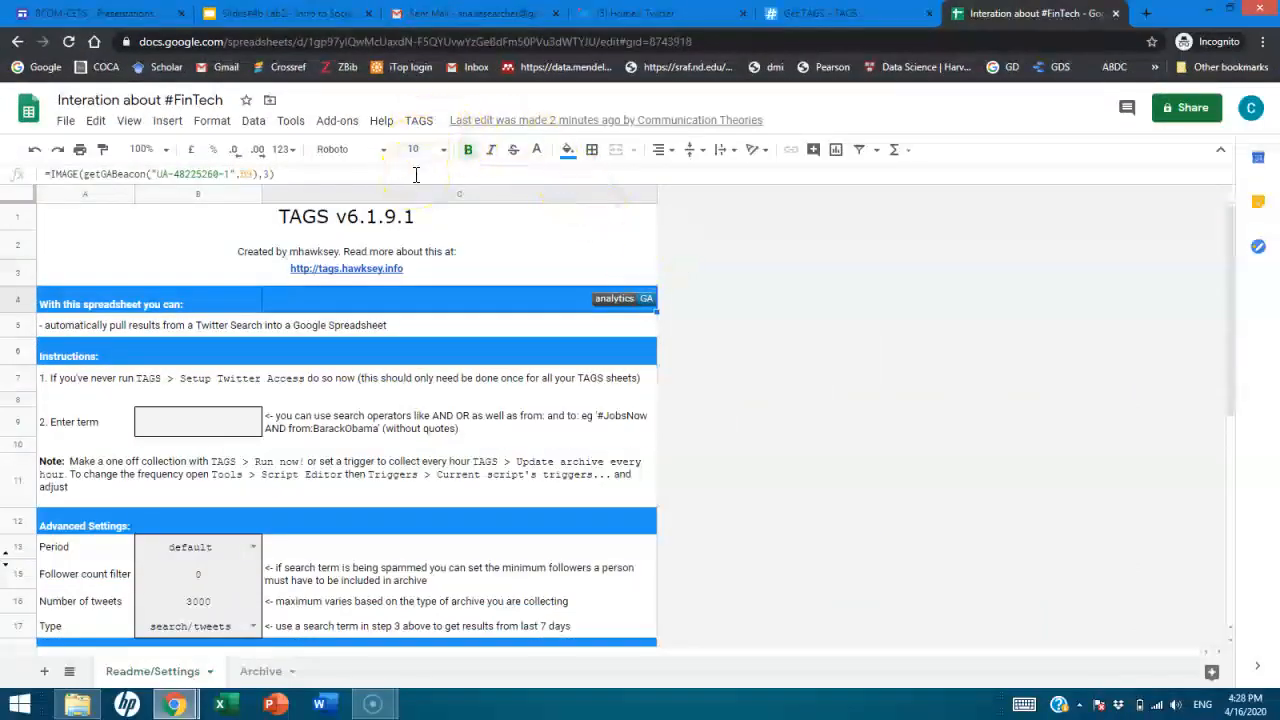
Step: Start the TAGS Twitter access setup, authorize the script with the existing Google account, and proceed to the unverified TAGS v6.1 Client
{"action": "left_click", "coordinate": [418, 121]}
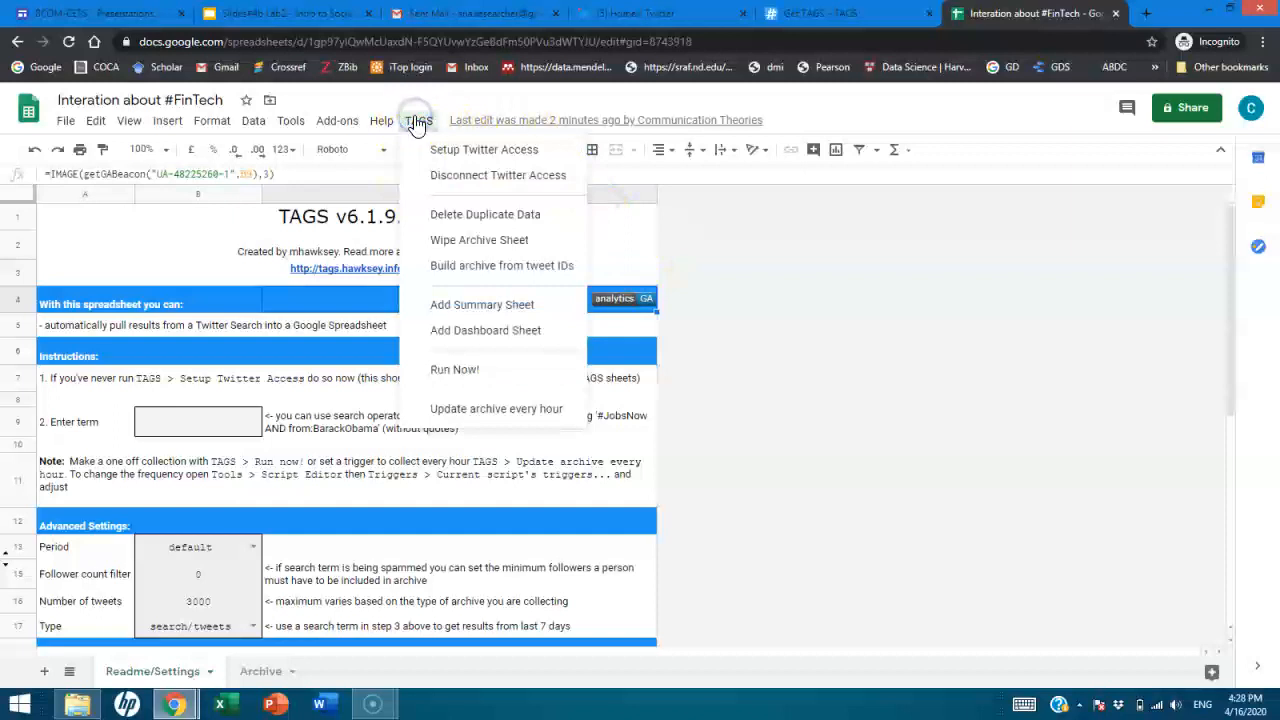
{"action": "left_click", "coordinate": [479, 157]}
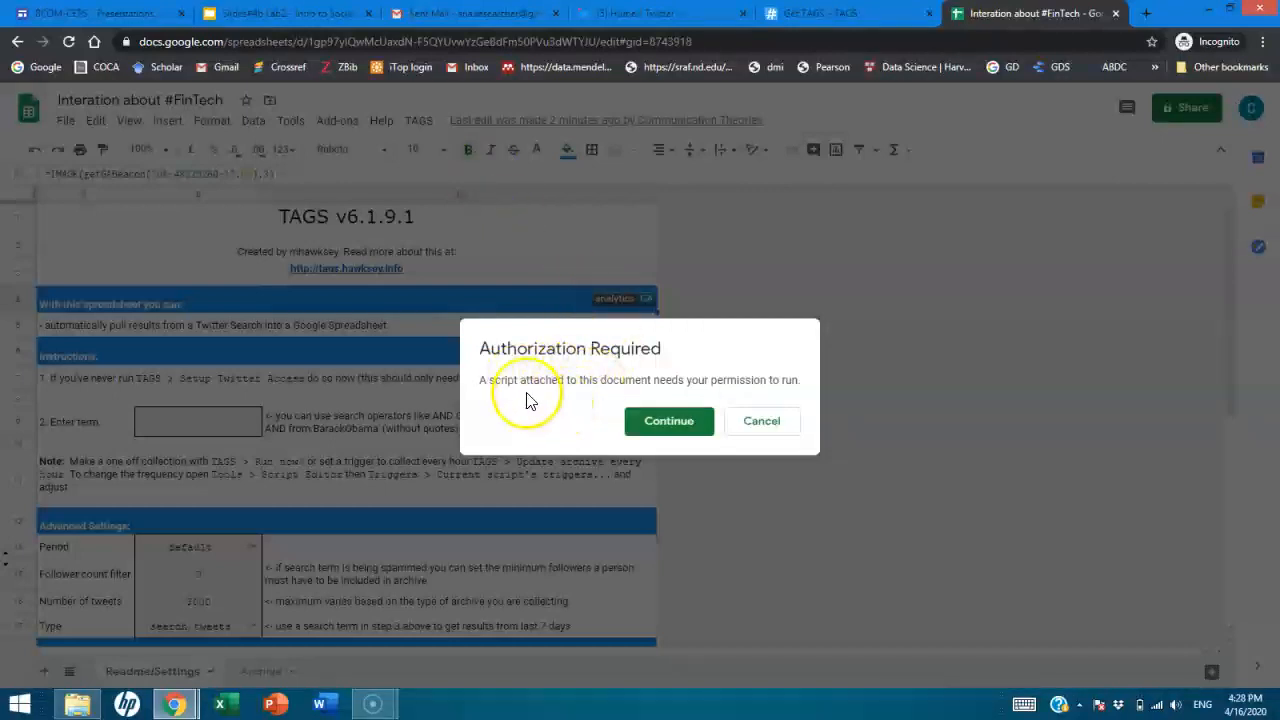
{"action": "left_click", "coordinate": [659, 432]}
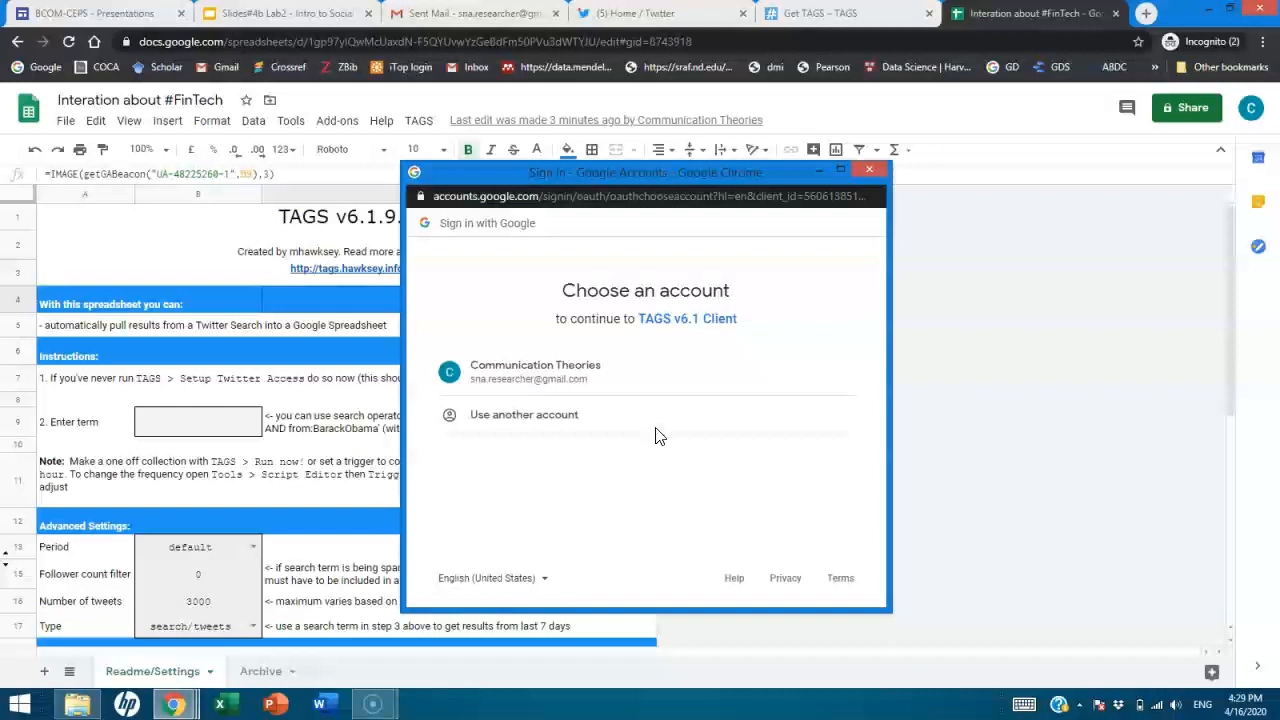
{"action": "left_click", "coordinate": [531, 384]}
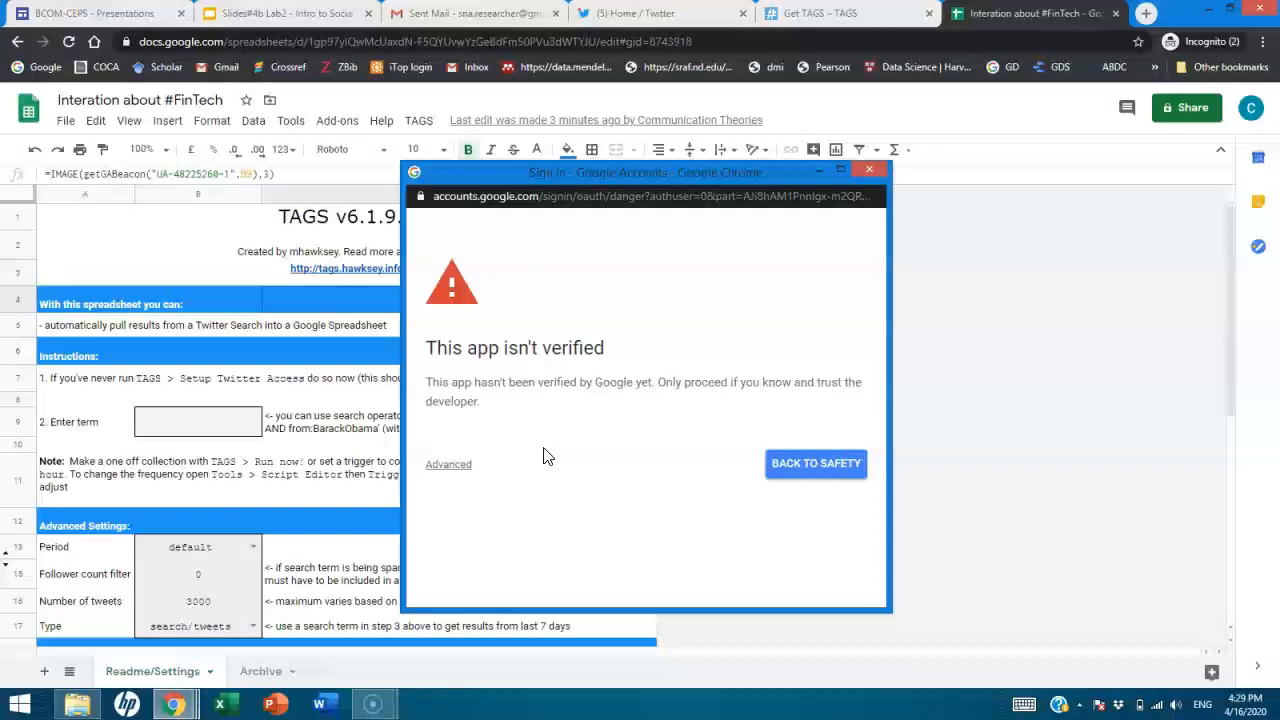
{"action": "left_click", "coordinate": [462, 467]}
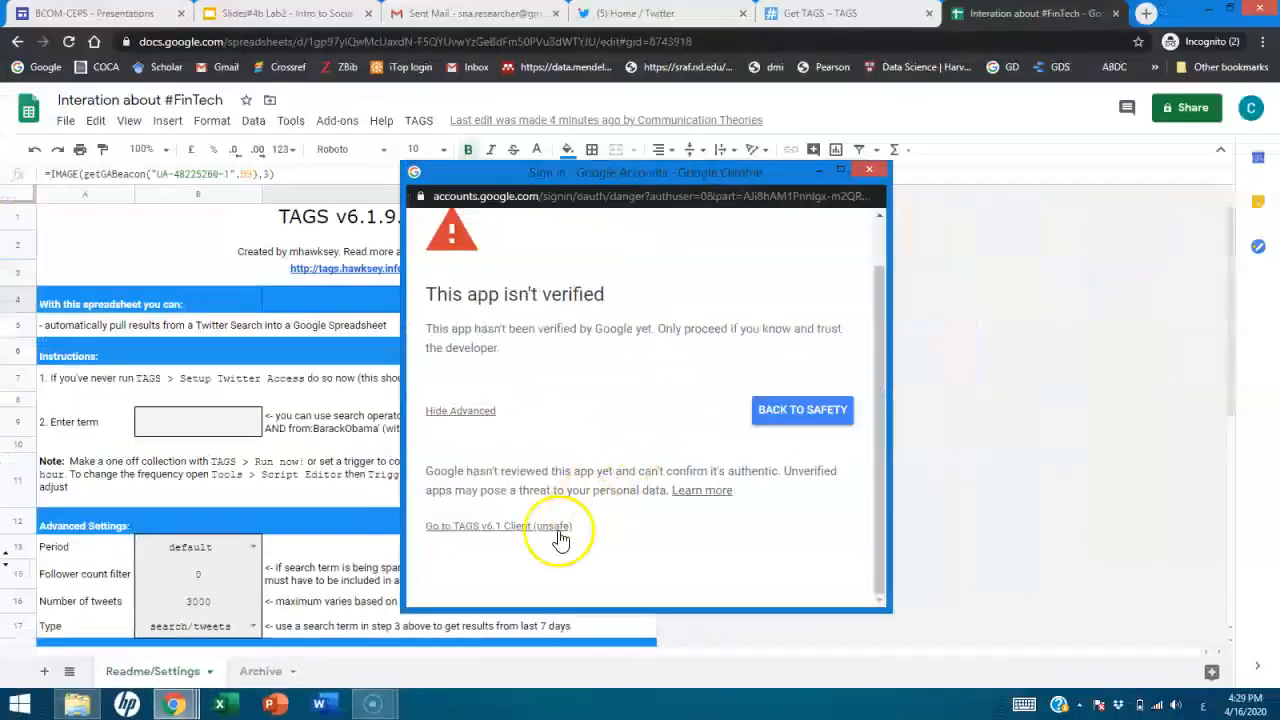
{"action": "left_click", "coordinate": [732, 333]}
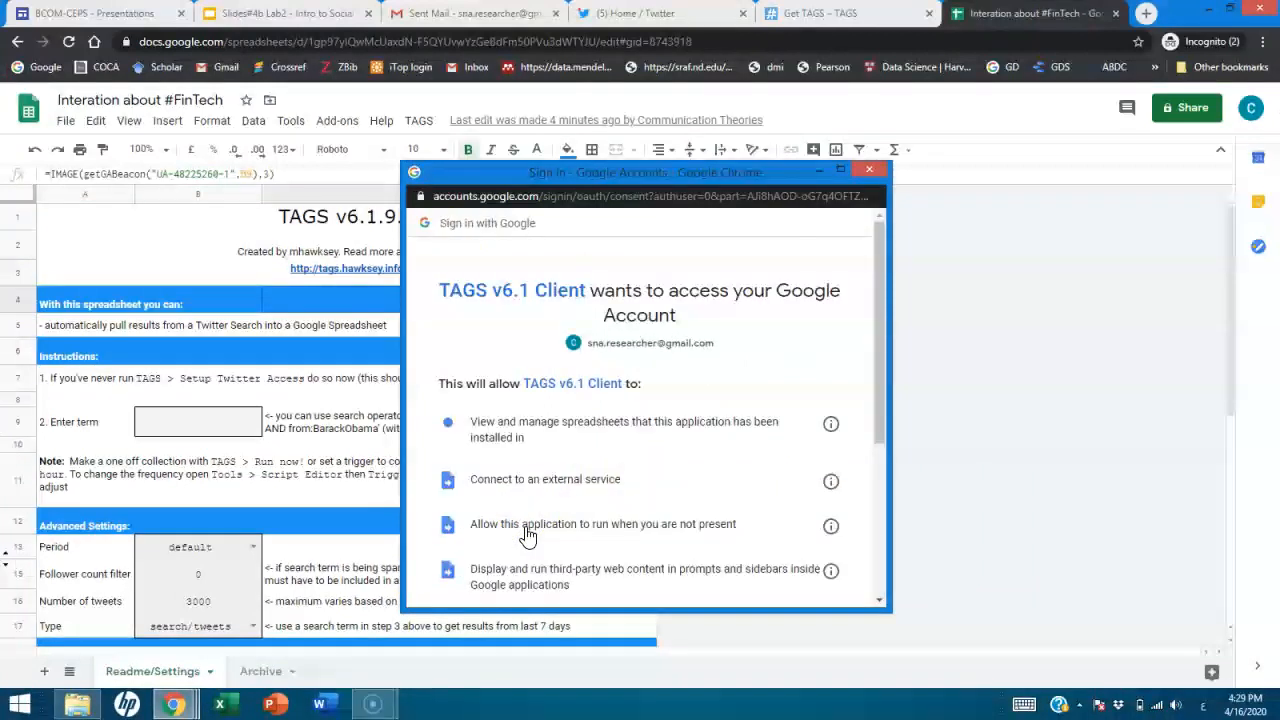
Step: Review the permissions requested by TAGS v6.1 Client and allow it access to the Google account
{"action": "left_click_drag", "start_coordinate": [880, 403], "coordinate": [866, 448]}
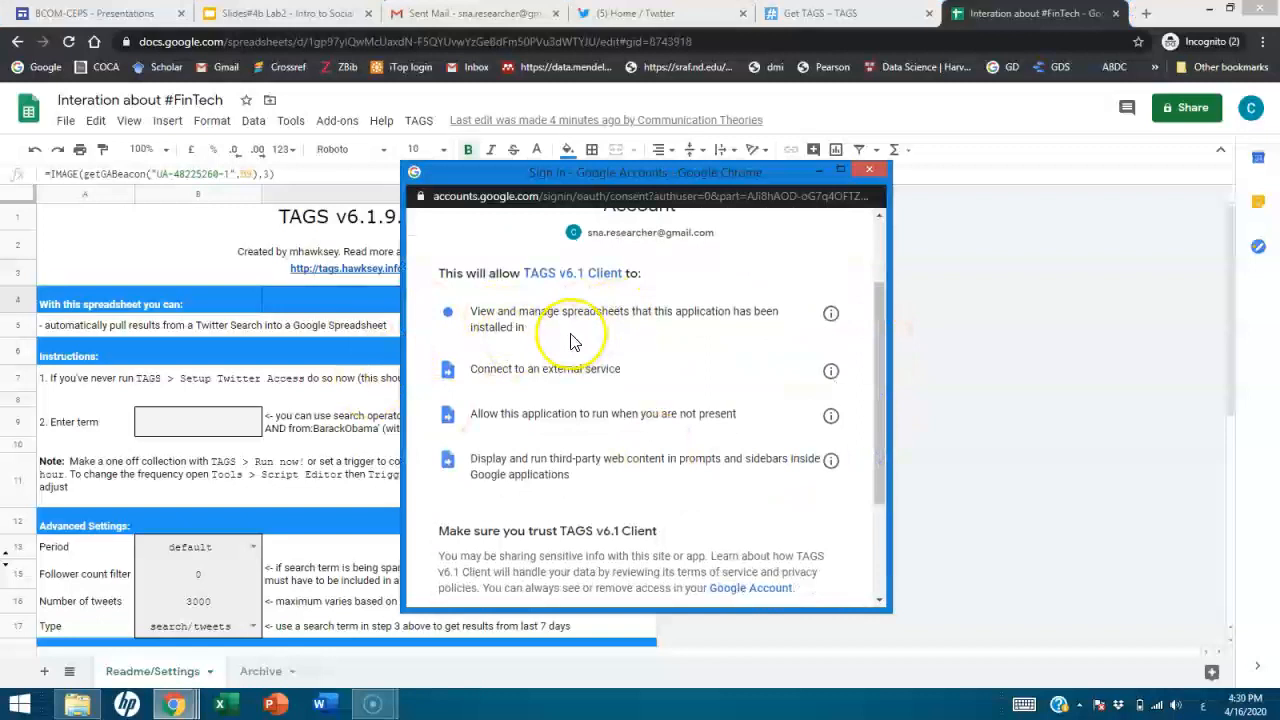
{"action": "scroll", "coordinate": [570, 342], "scroll_direction": "up", "scroll_amount": 2}
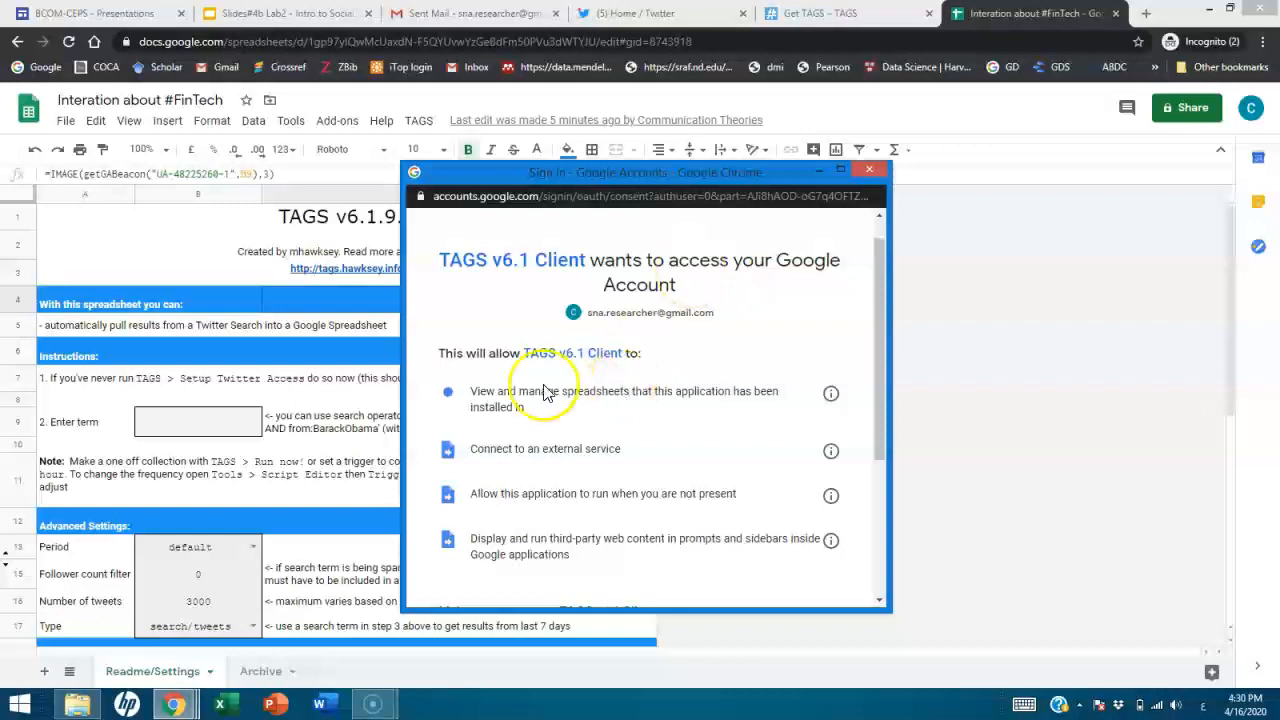
{"action": "left_click_drag", "start_coordinate": [486, 395], "coordinate": [729, 404]}
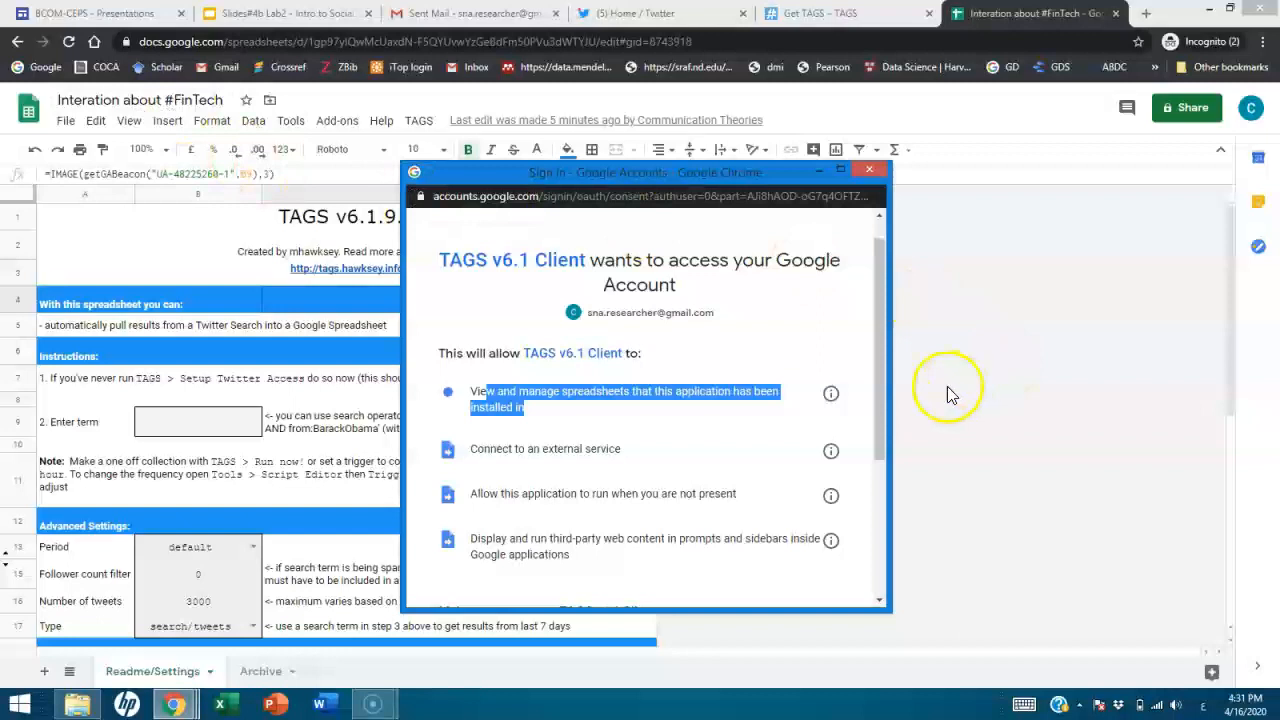
{"action": "left_click_drag", "start_coordinate": [885, 368], "coordinate": [883, 484]}
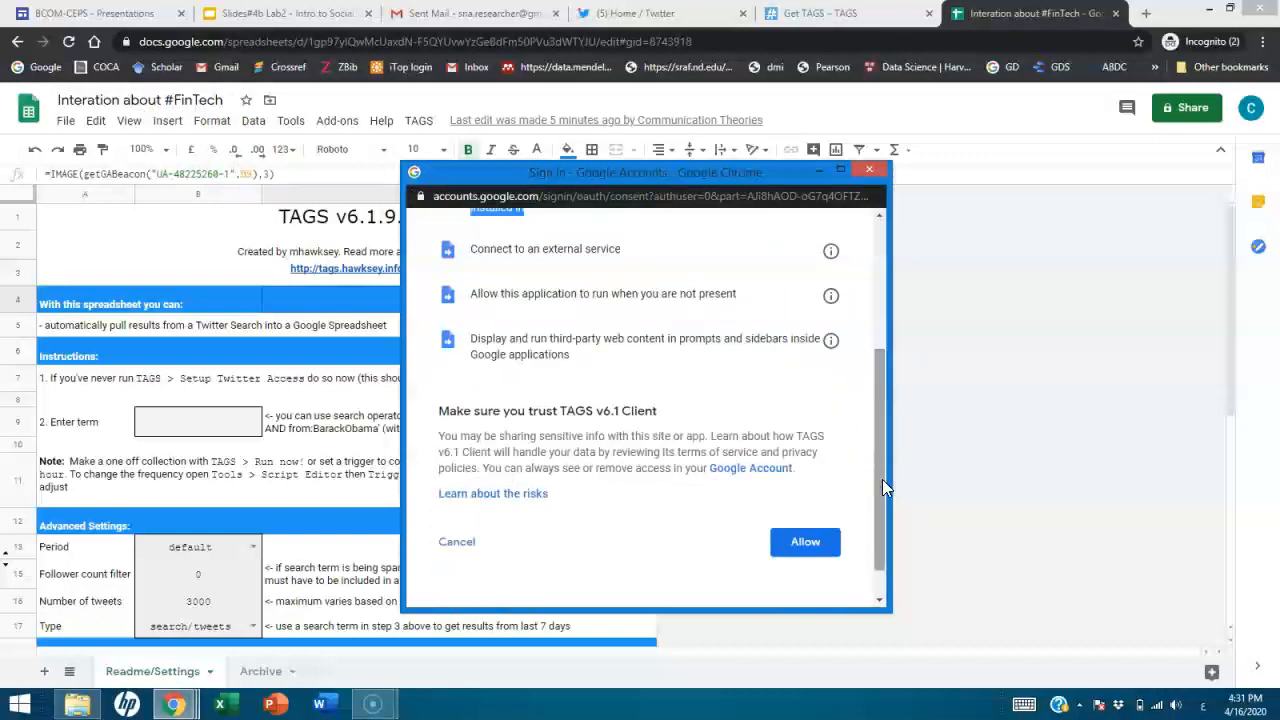
{"action": "left_click", "coordinate": [804, 543]}
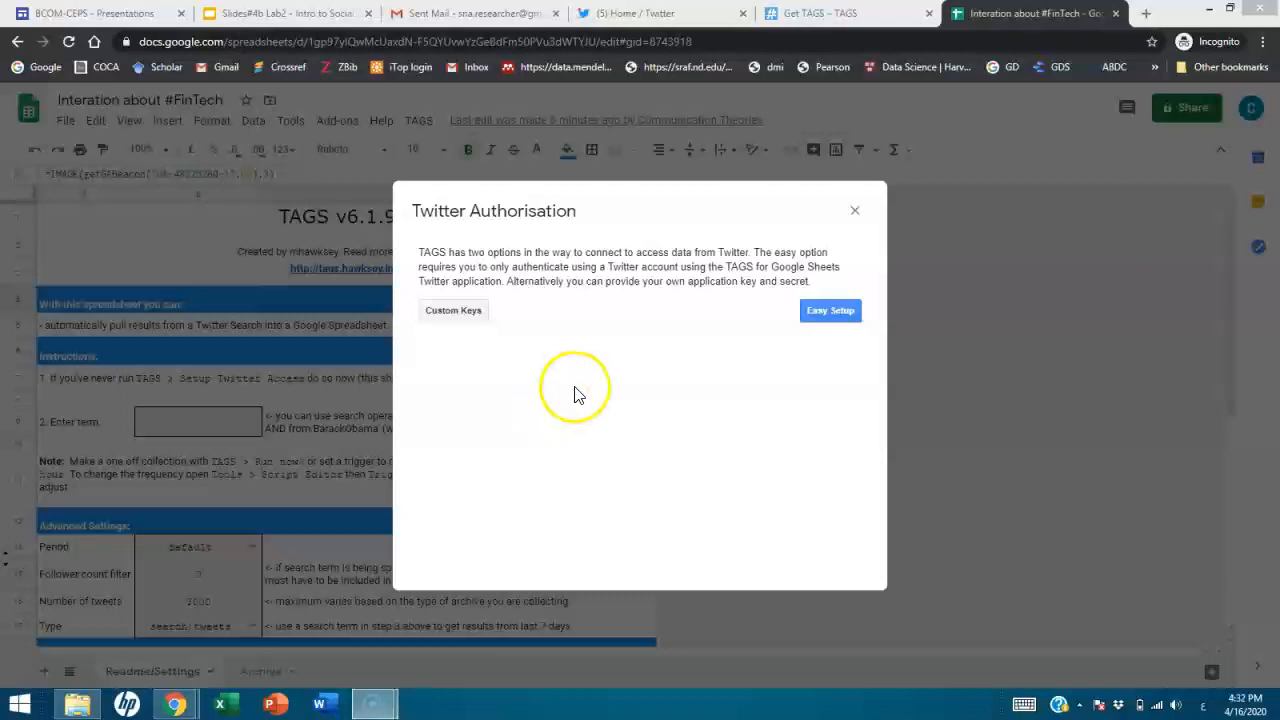
Step: Choose the easy setup for Twitter authorisation, review the permissions for TAGS, and continue with the existing Google account
{"action": "left_click", "coordinate": [831, 316]}
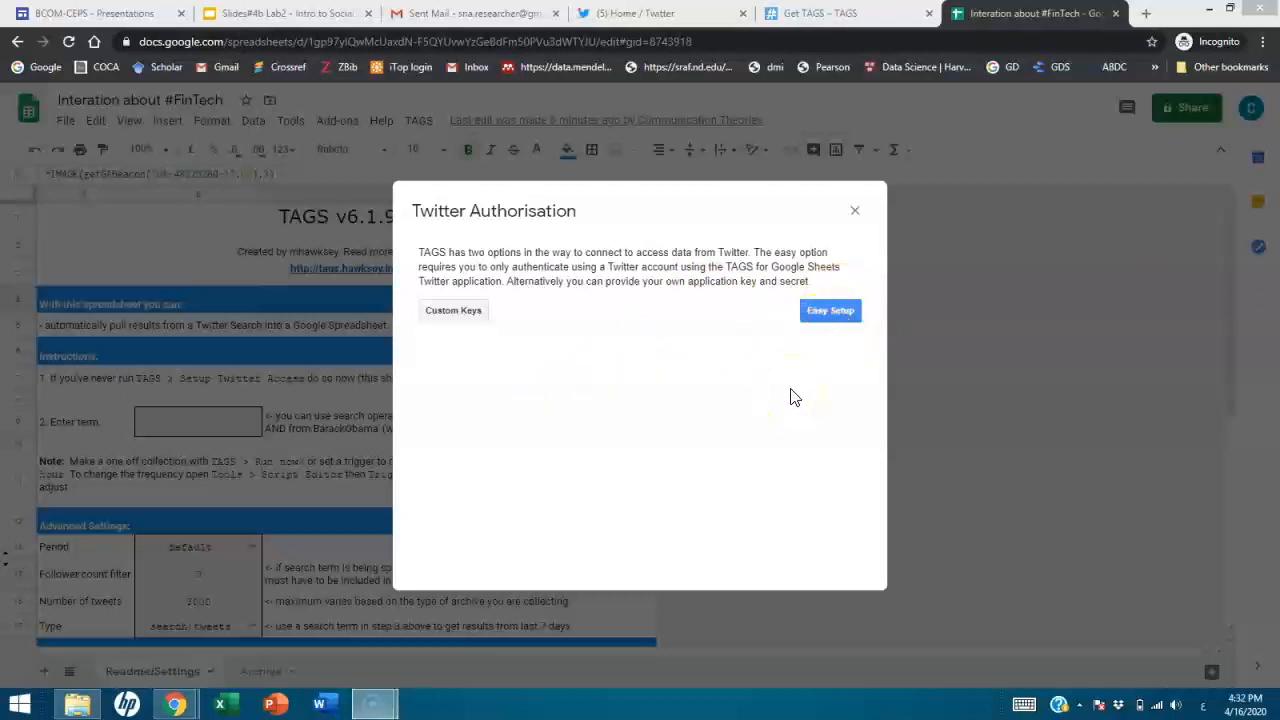
{"action": "left_click", "coordinate": [829, 313]}
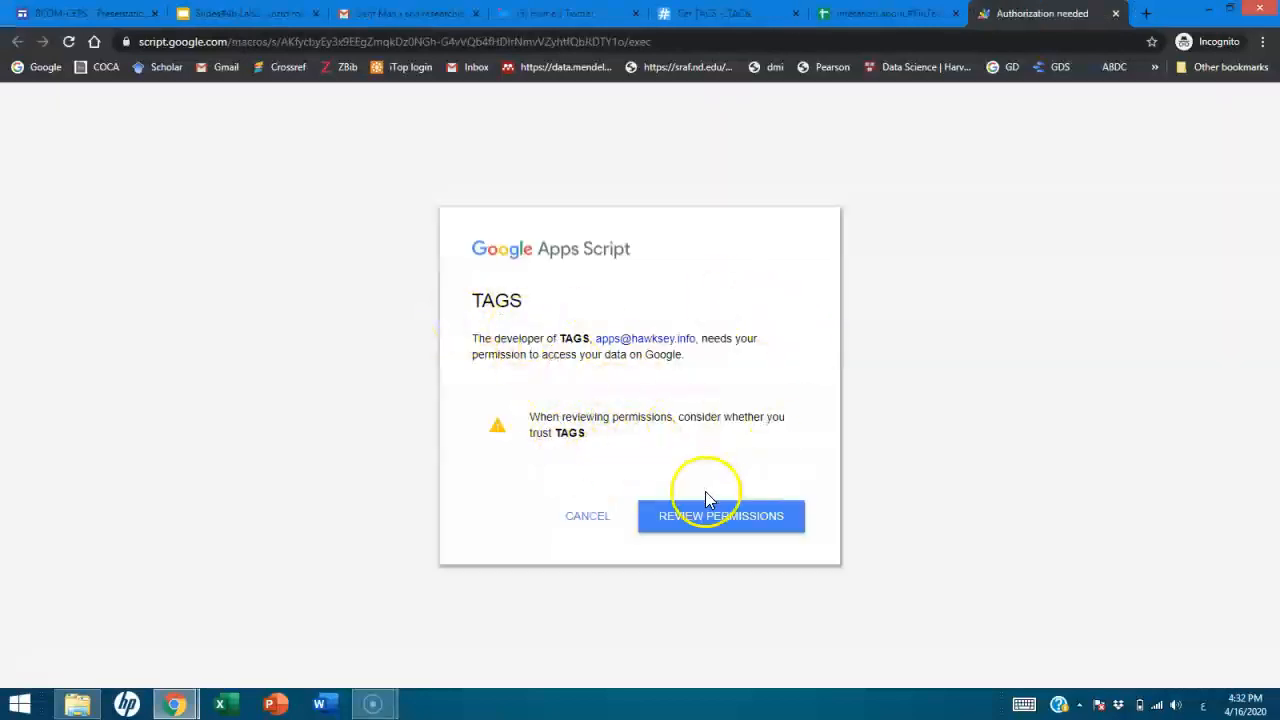
{"action": "left_click", "coordinate": [704, 526]}
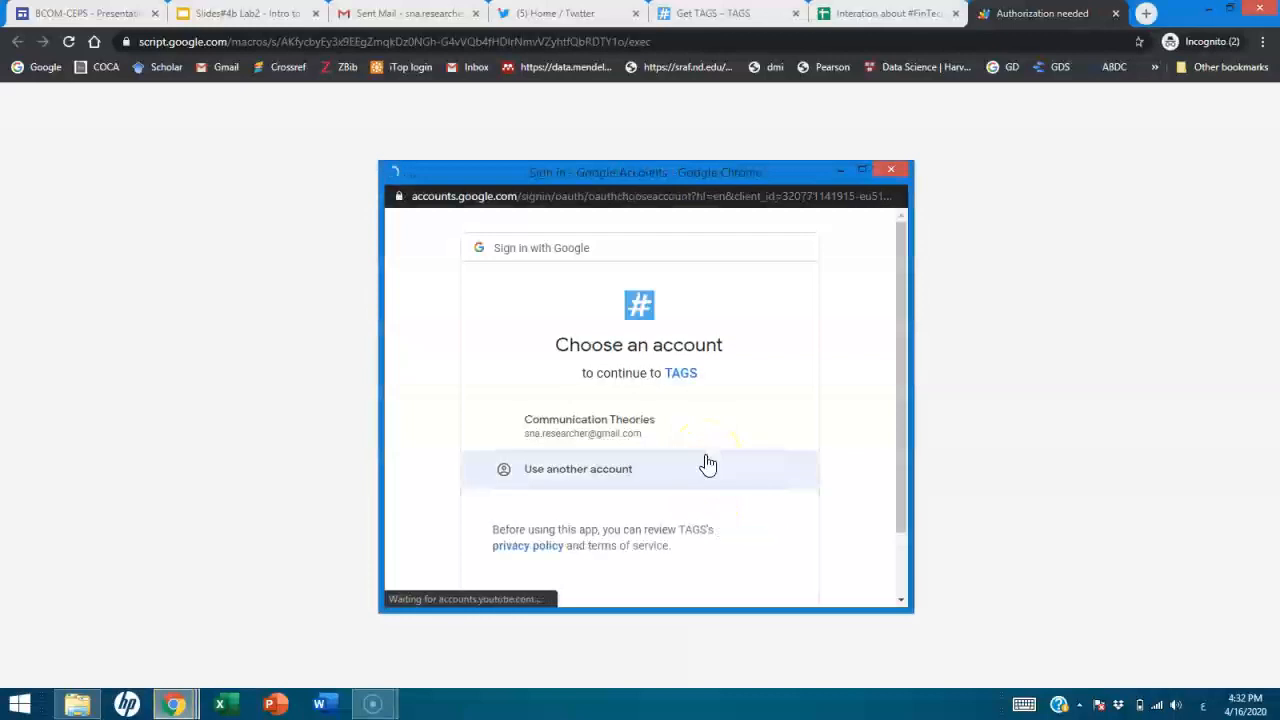
{"action": "left_click_drag", "start_coordinate": [783, 177], "coordinate": [824, 254]}
{"action": "scroll", "coordinate": [803, 457], "scroll_direction": "down", "scroll_amount": 2}
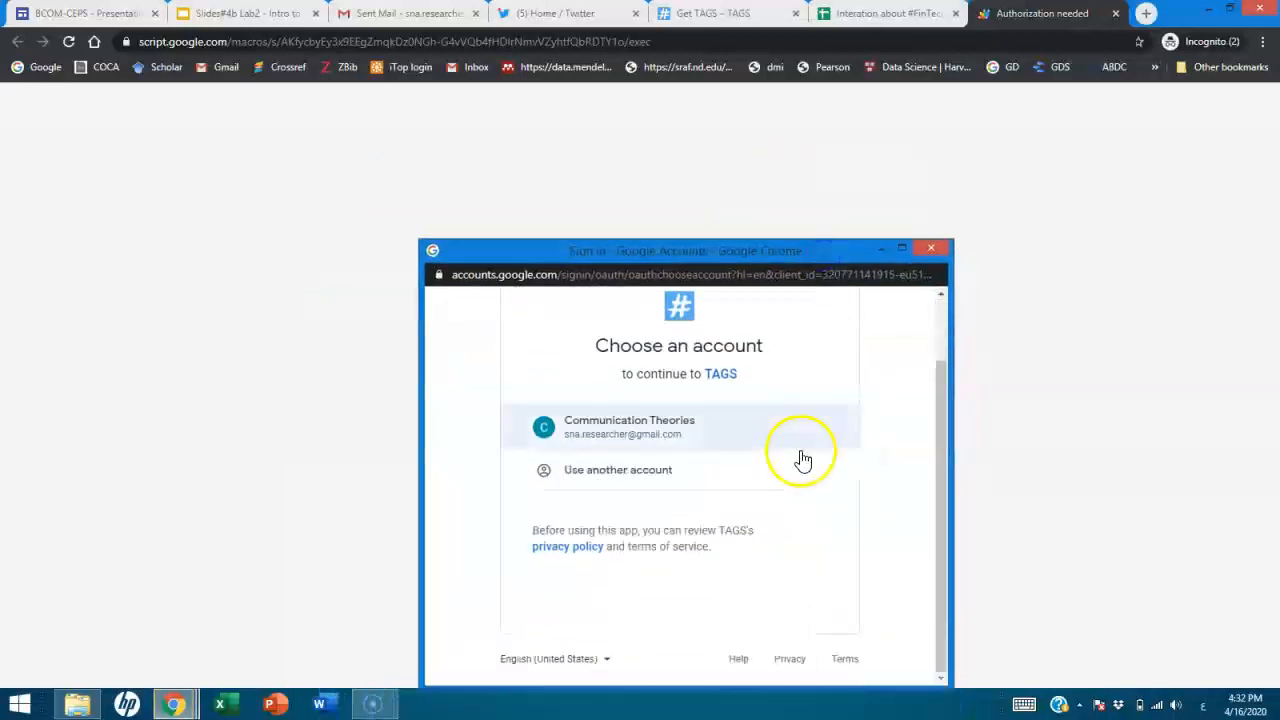
{"action": "left_click", "coordinate": [655, 443]}
{"action": "left_click", "coordinate": [694, 468]}
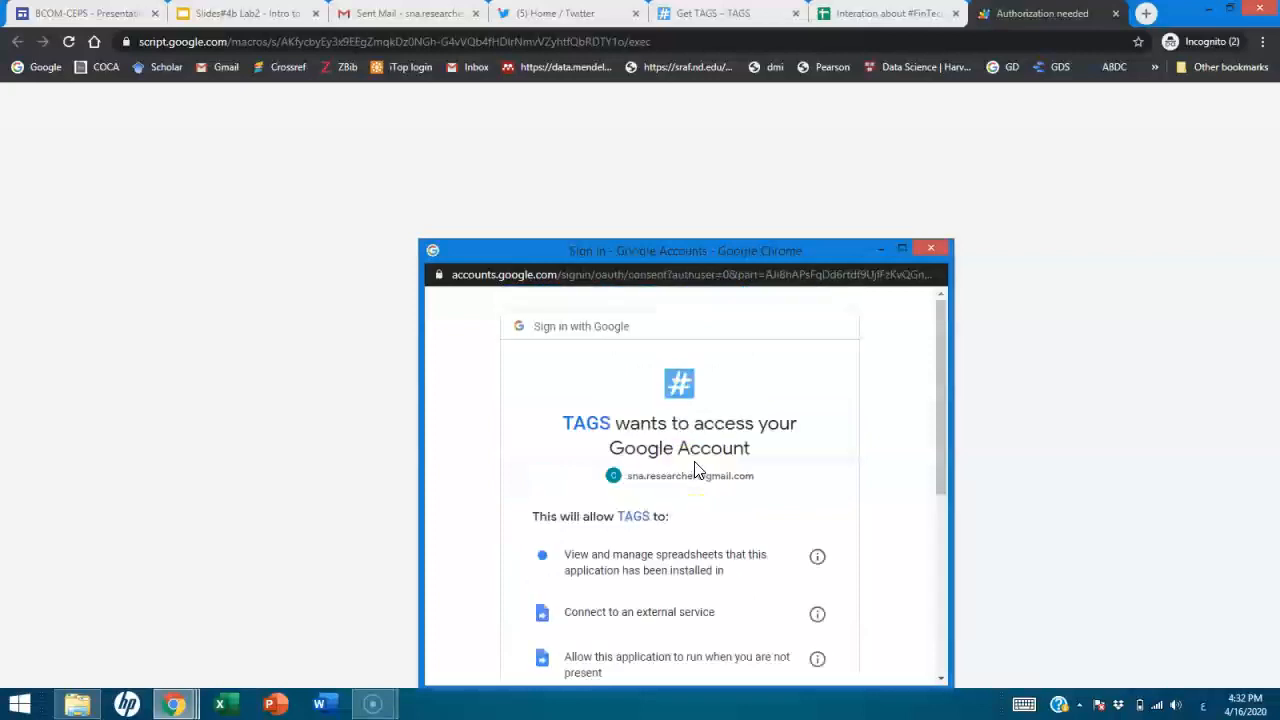
Step: Review the access requested by TAGS and allow it on the Google account
{"action": "left_click_drag", "start_coordinate": [678, 253], "coordinate": [652, 85]}
{"action": "left_click_drag", "start_coordinate": [911, 254], "coordinate": [922, 438]}
{"action": "left_click", "coordinate": [752, 408]}
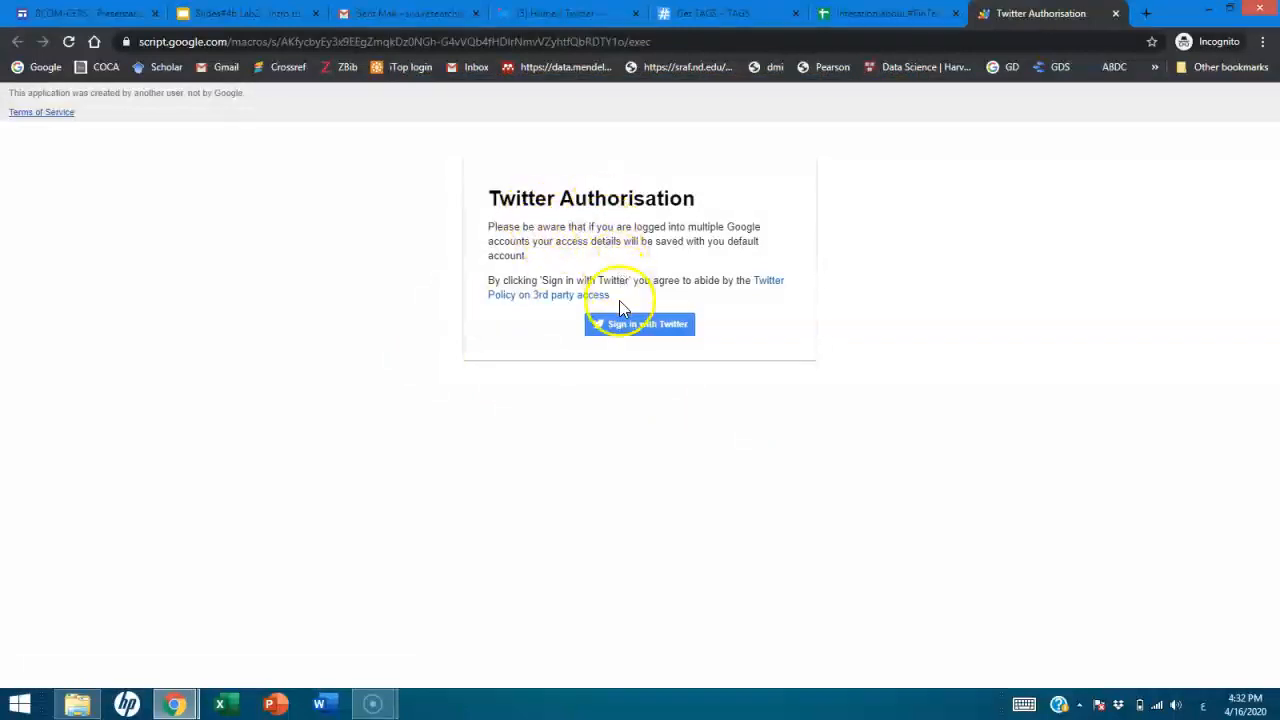
Step: Check that the Twitter account is logged in, sign in with Twitter, and authorize TAGS for Google Sheets to access it
{"action": "left_click", "coordinate": [624, 336]}
{"action": "left_click", "coordinate": [505, 14]}
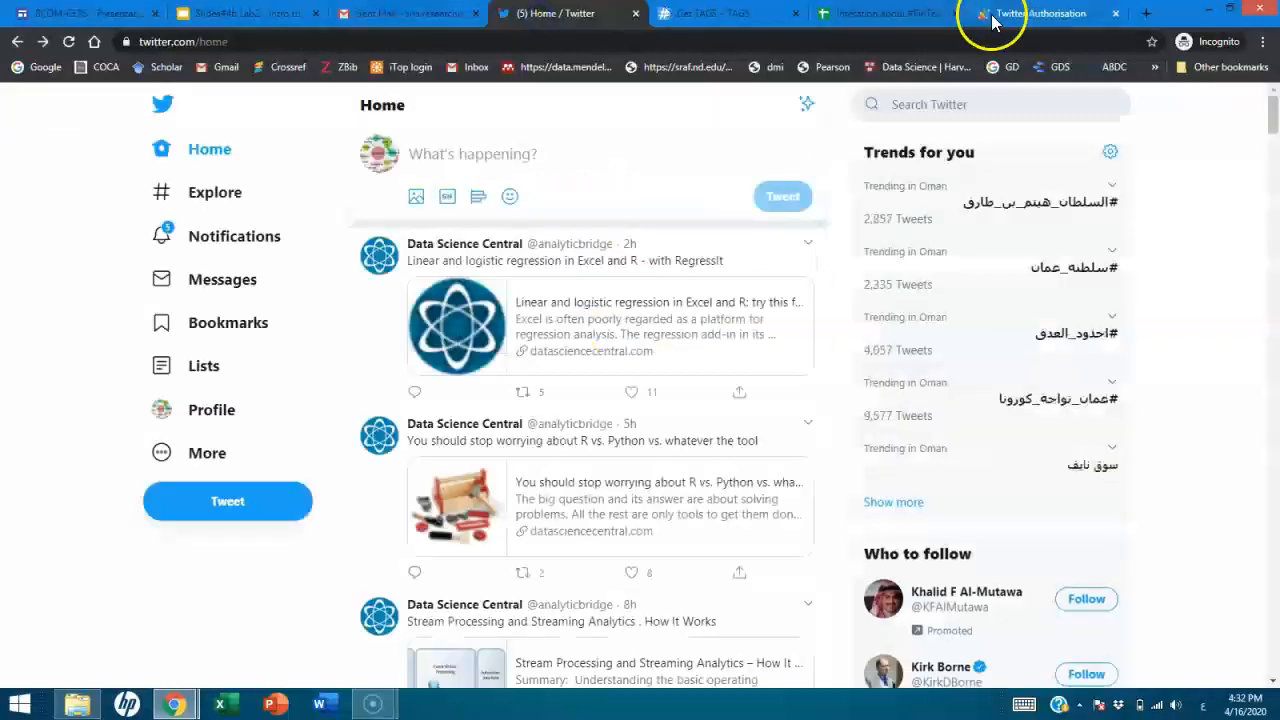
{"action": "left_click", "coordinate": [993, 20]}
{"action": "left_click", "coordinate": [627, 330]}
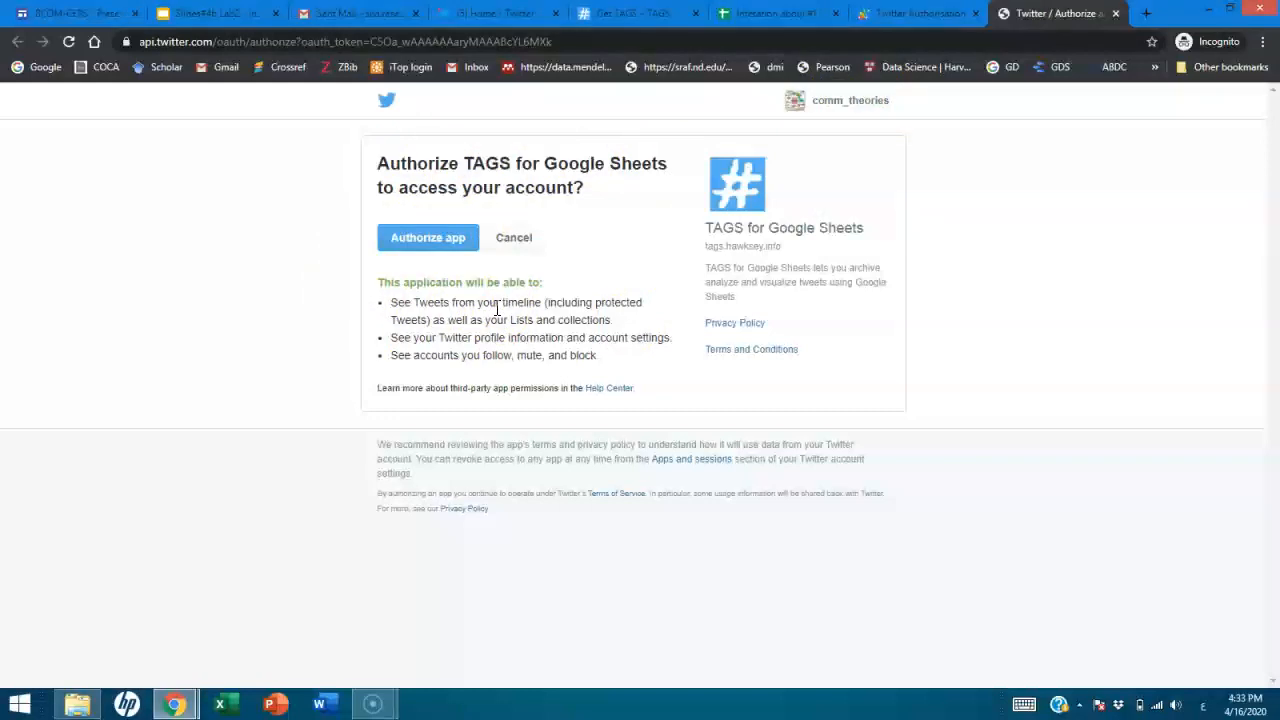
{"action": "left_click", "coordinate": [424, 240]}
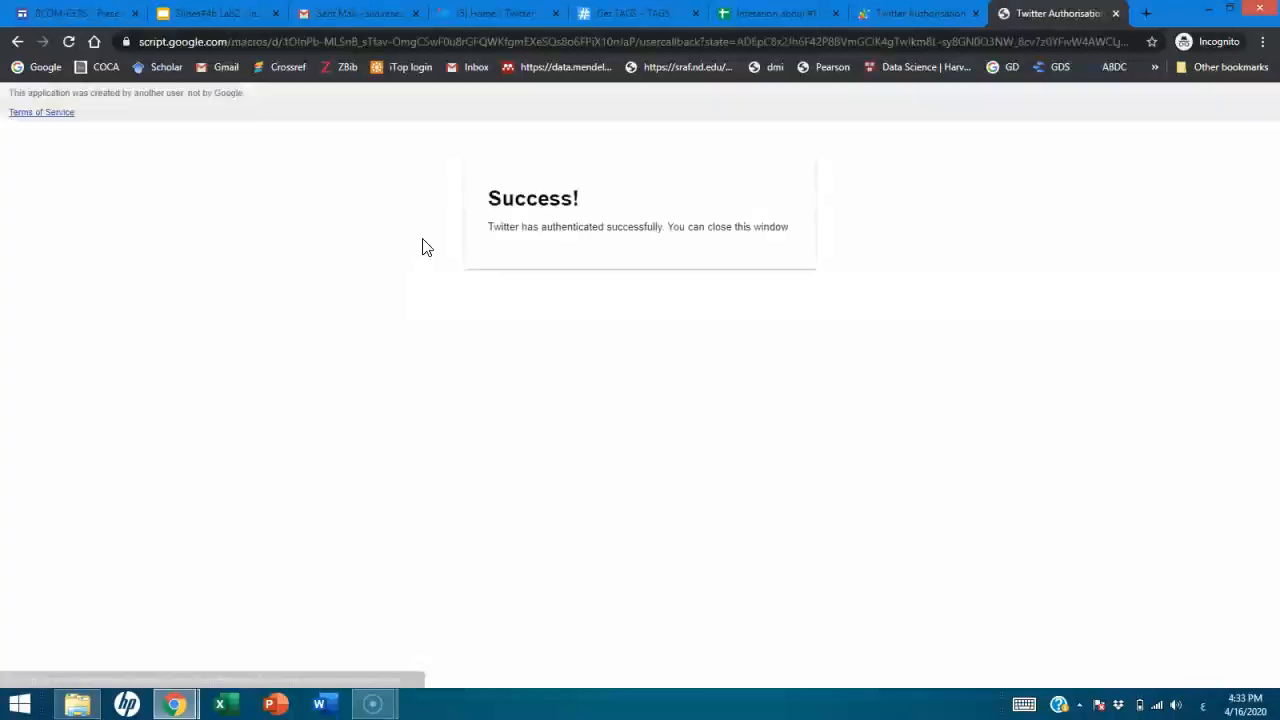
Step: Close both Twitter authorisation pages to return to the TAGS spreadsheet
{"action": "left_click", "coordinate": [551, 232]}
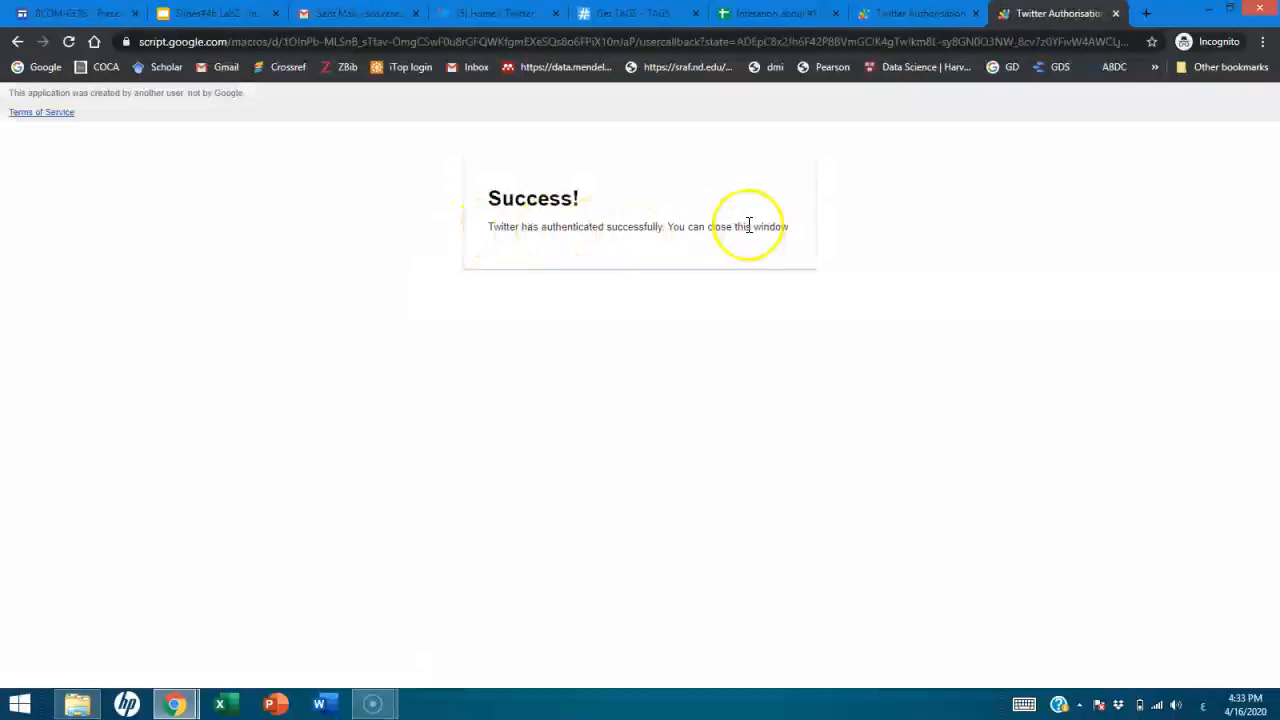
{"action": "left_click", "coordinate": [1117, 14]}
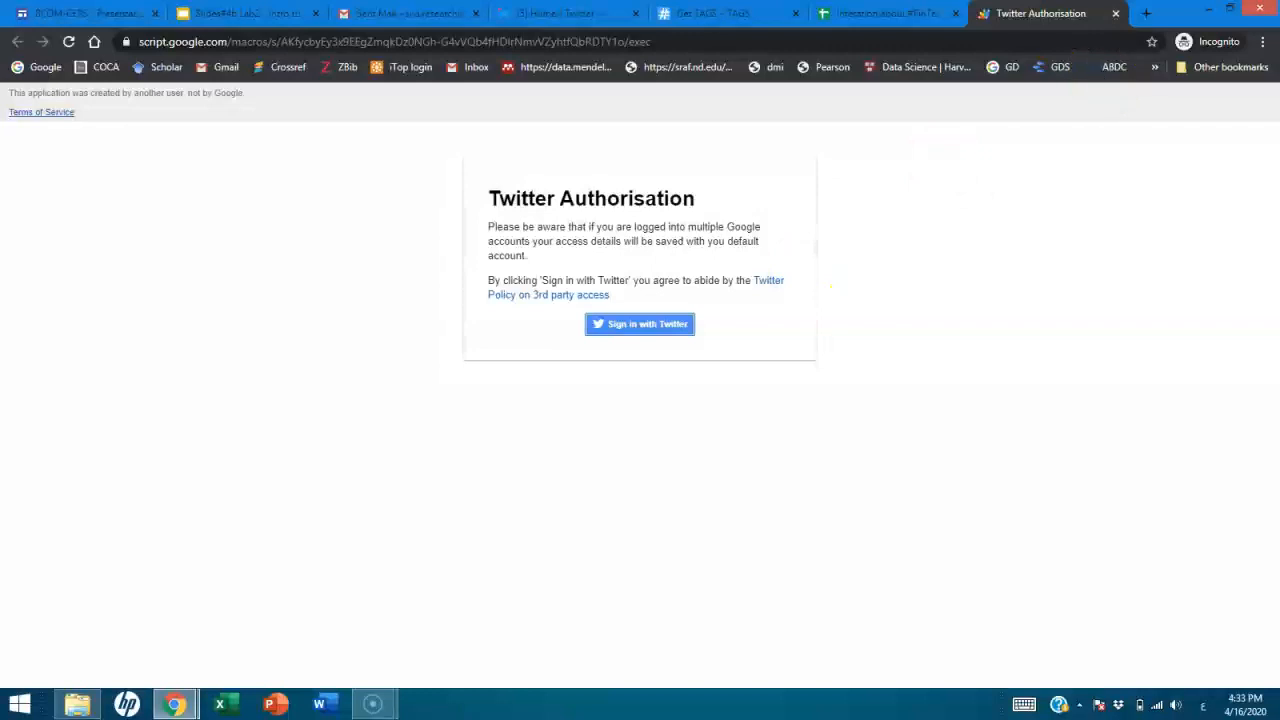
{"action": "left_click", "coordinate": [1116, 14]}
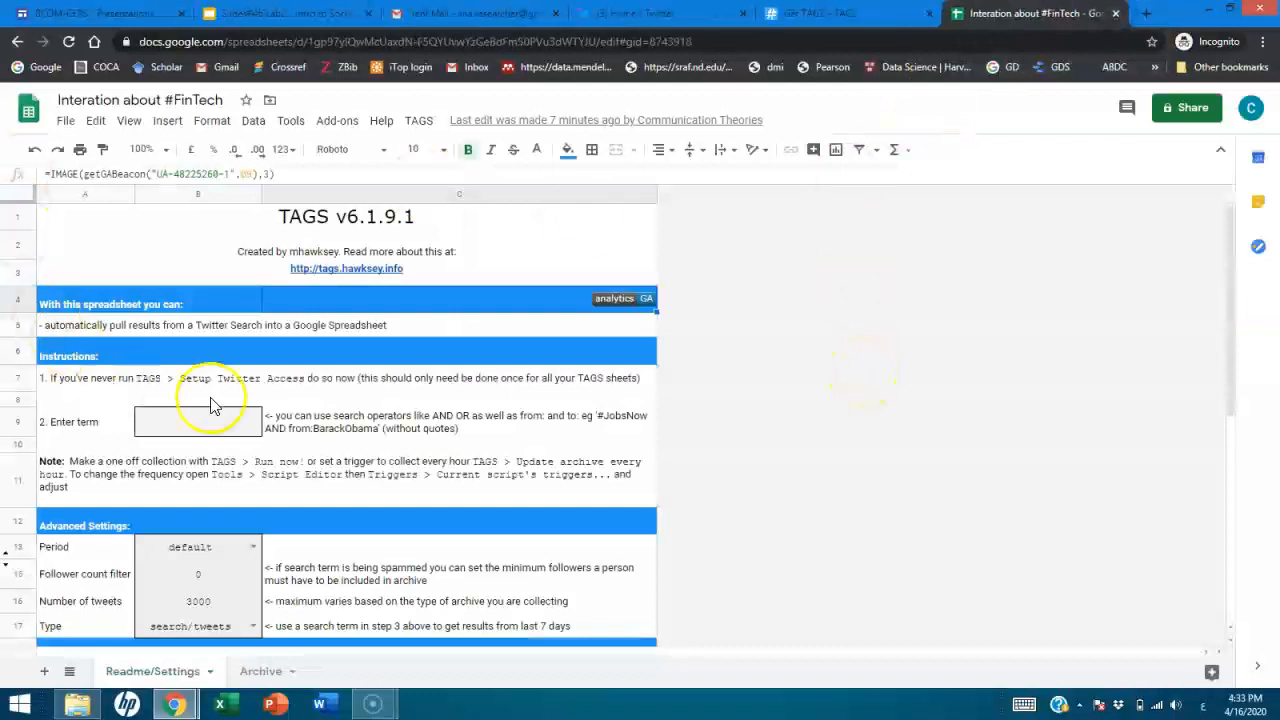
Step: Enter #FinTech as the search term in the TAGS instructions section
{"action": "scroll", "coordinate": [225, 422], "scroll_direction": "down", "scroll_amount": 2}
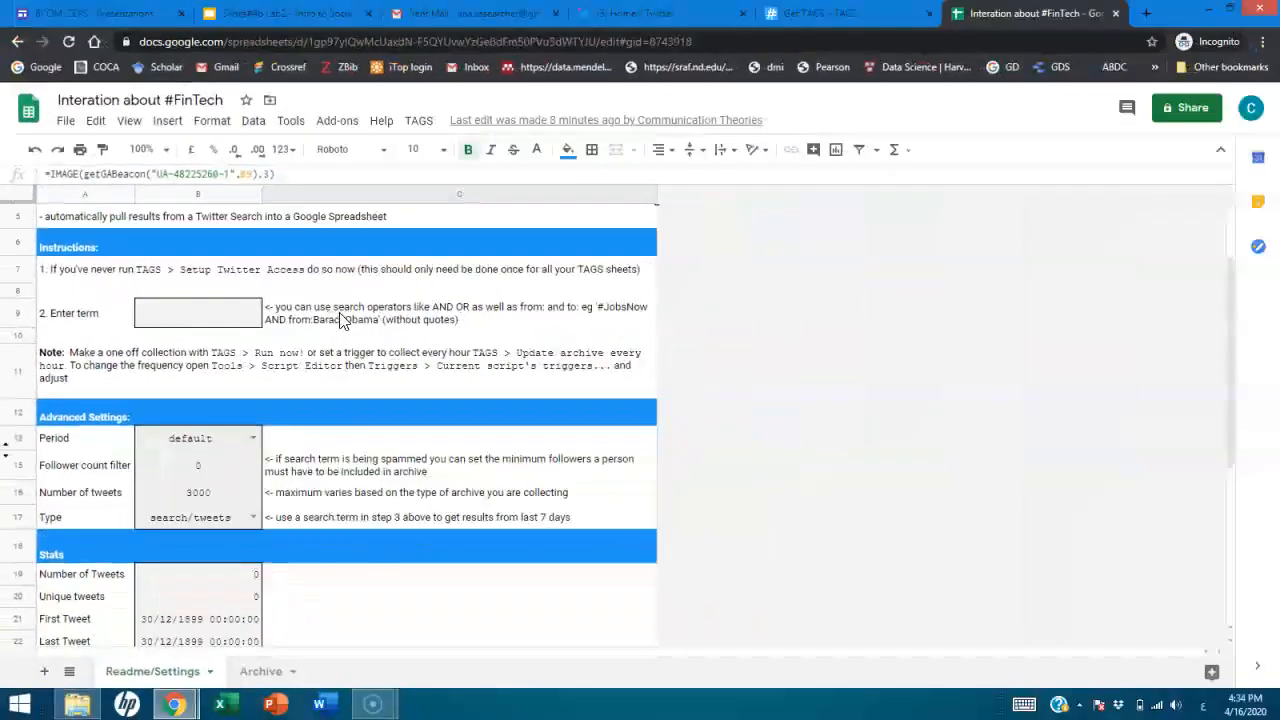
{"action": "left_click", "coordinate": [218, 318]}
{"action": "double_click", "coordinate": [167, 310]}
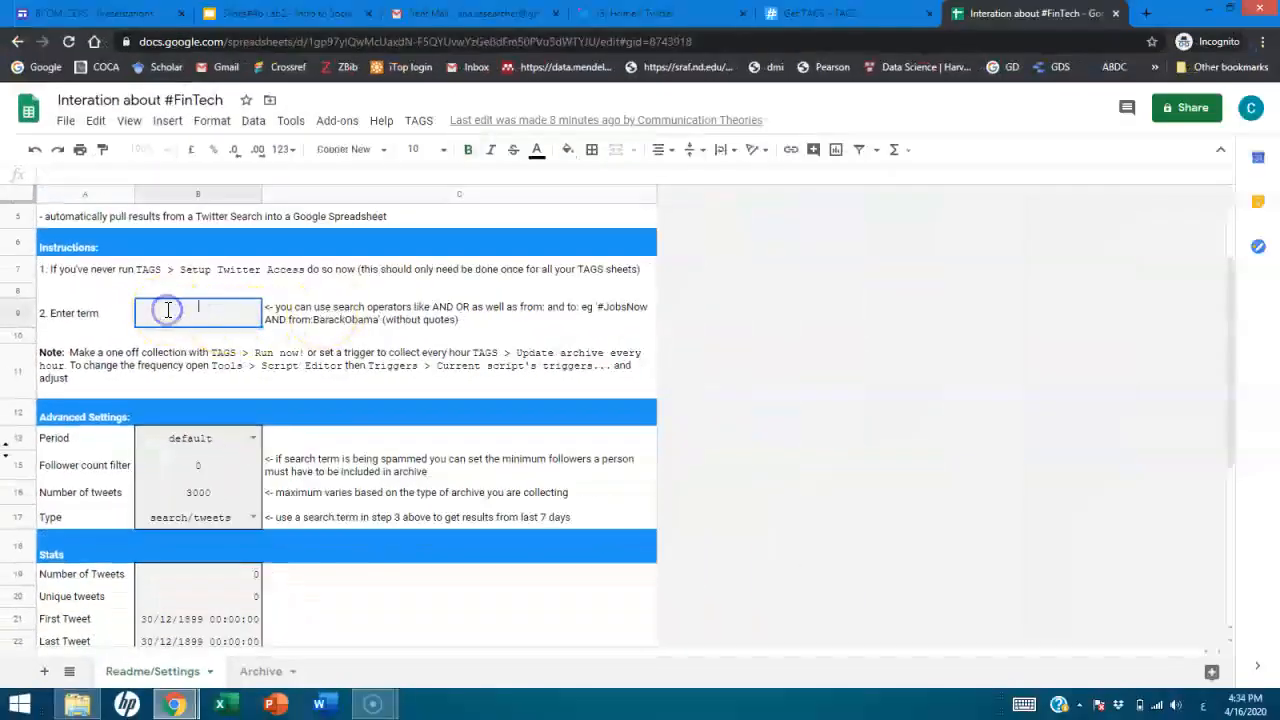
{"action": "type", "text": "#FinTech"}
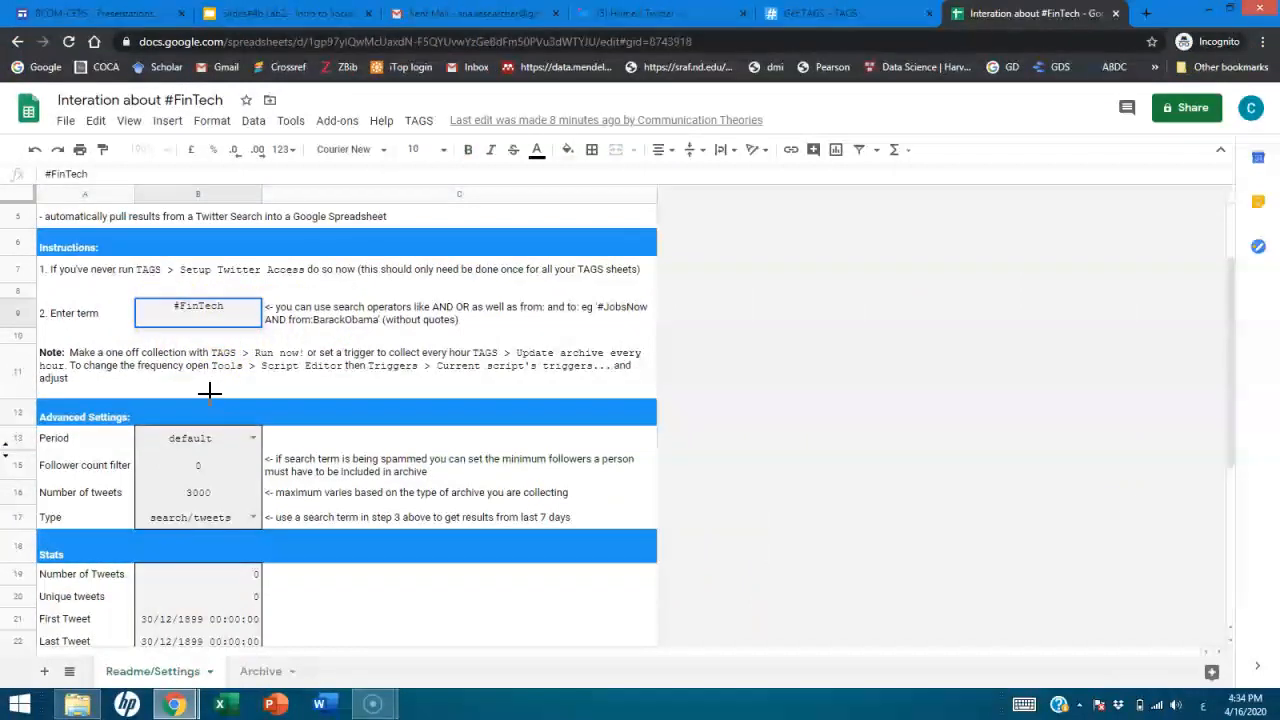
{"action": "left_click", "coordinate": [192, 328]}
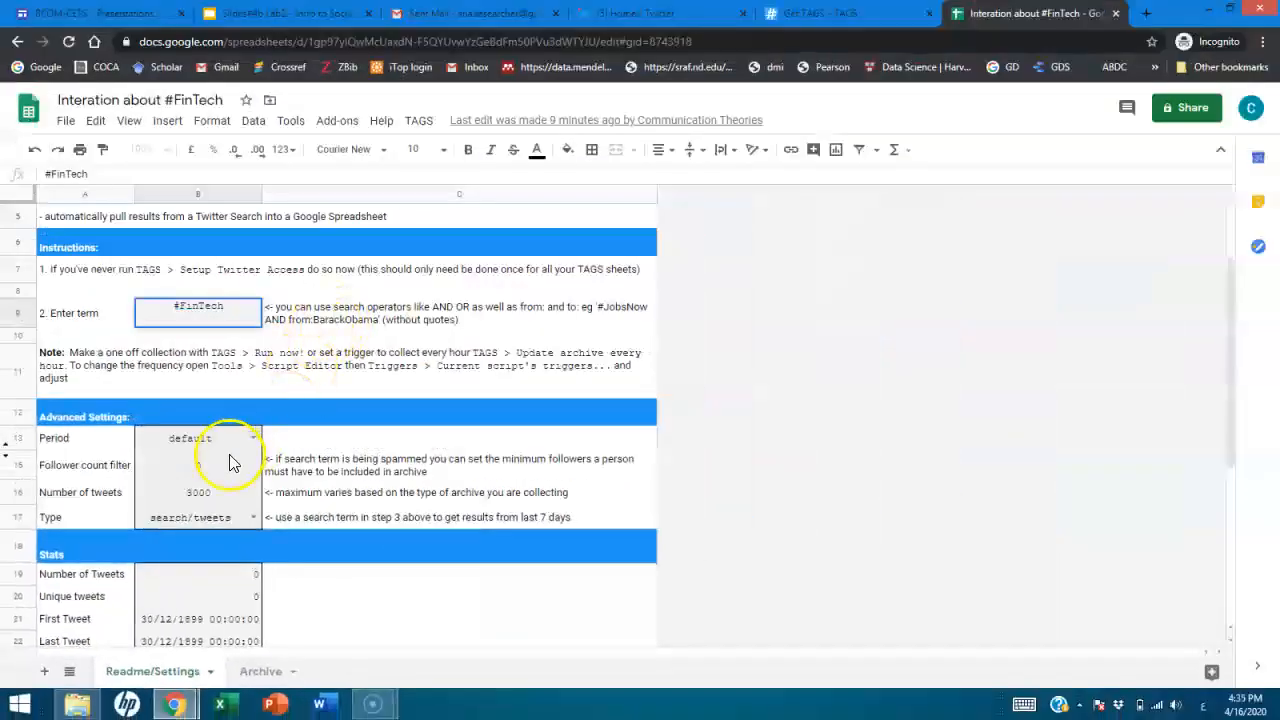
Step: Examine the available options for period, number of tweets, and type in the Advanced Settings without changing them
{"action": "left_click", "coordinate": [254, 438]}
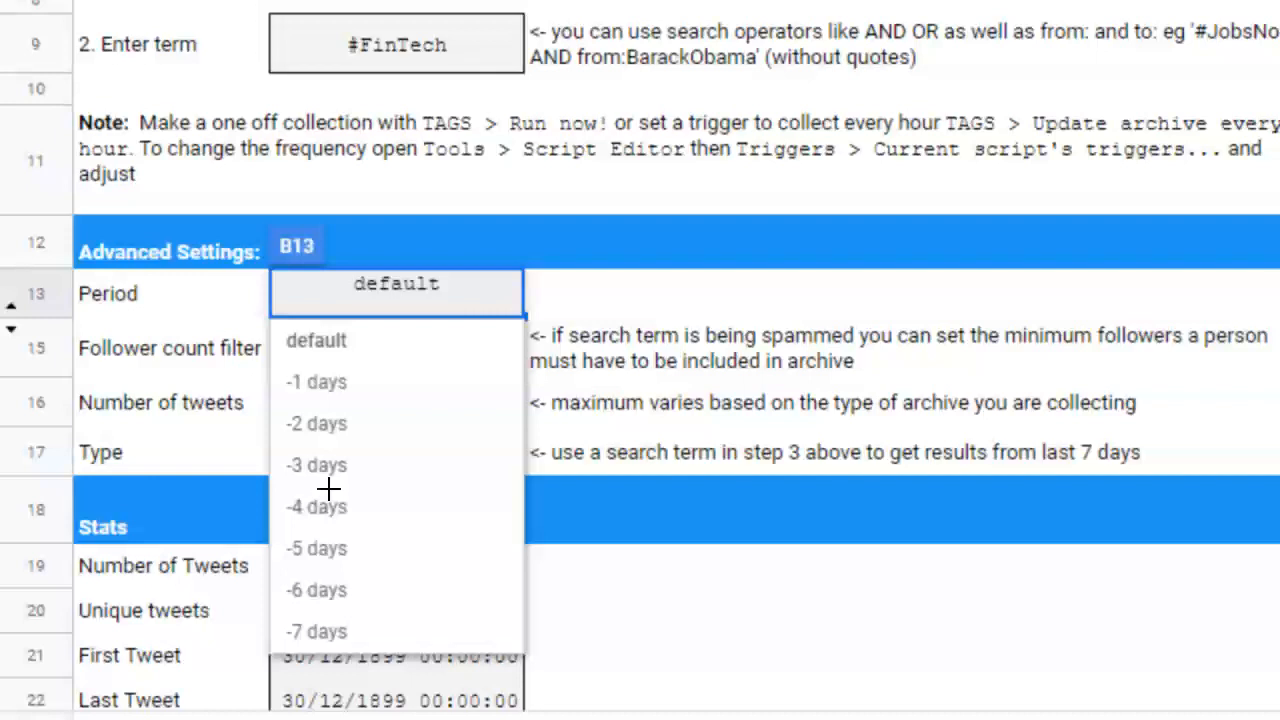
{"action": "left_click", "coordinate": [322, 378]}
{"action": "left_click", "coordinate": [340, 452]}
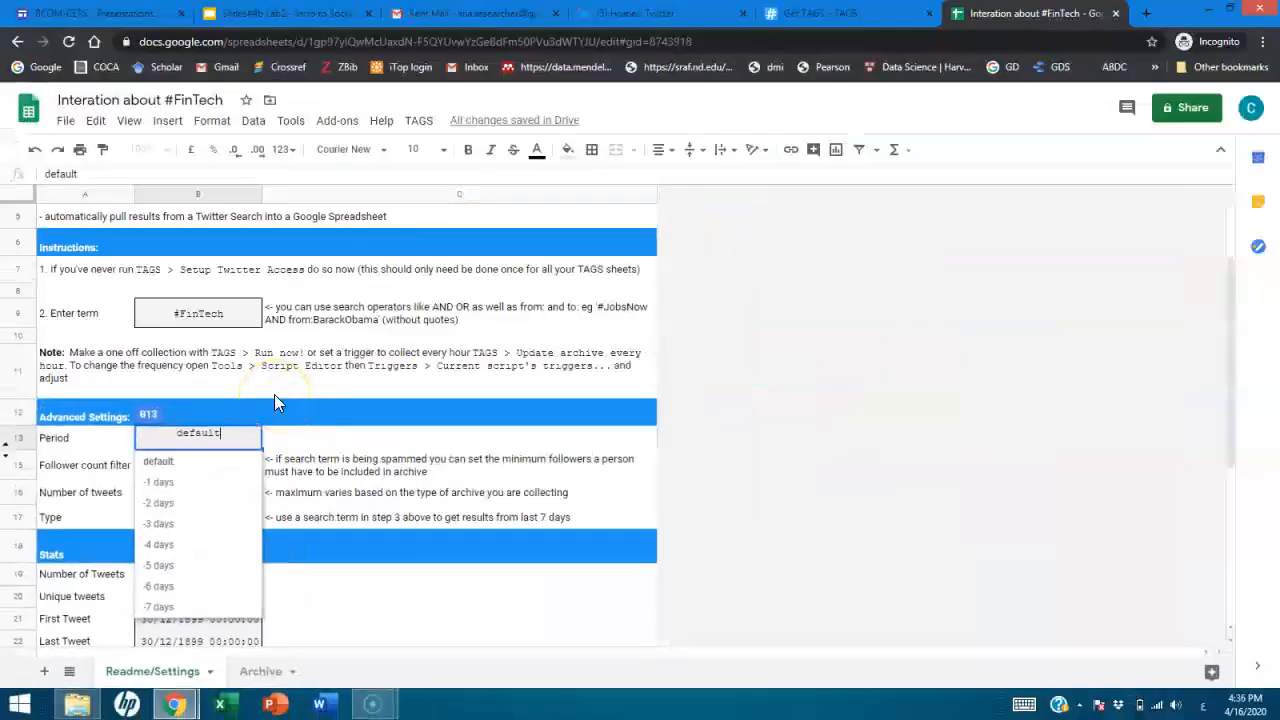
{"action": "left_click", "coordinate": [296, 495]}
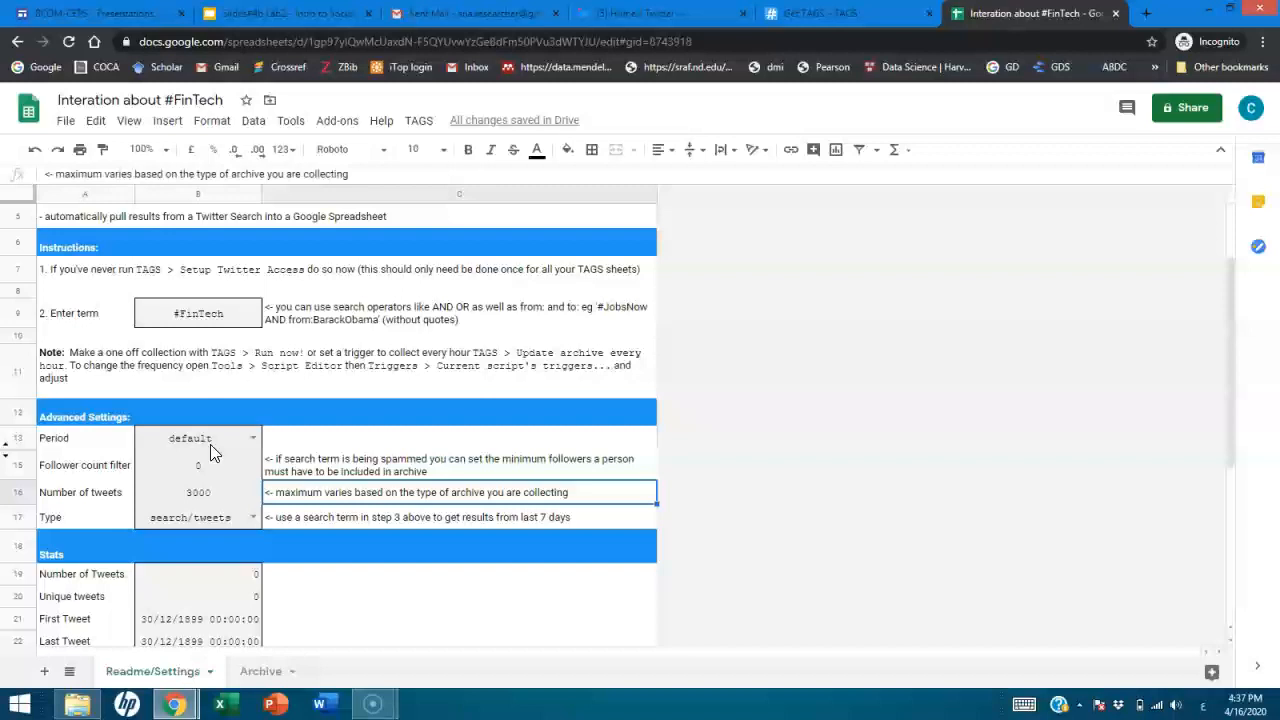
{"action": "left_click", "coordinate": [246, 432]}
{"action": "left_click", "coordinate": [202, 500]}
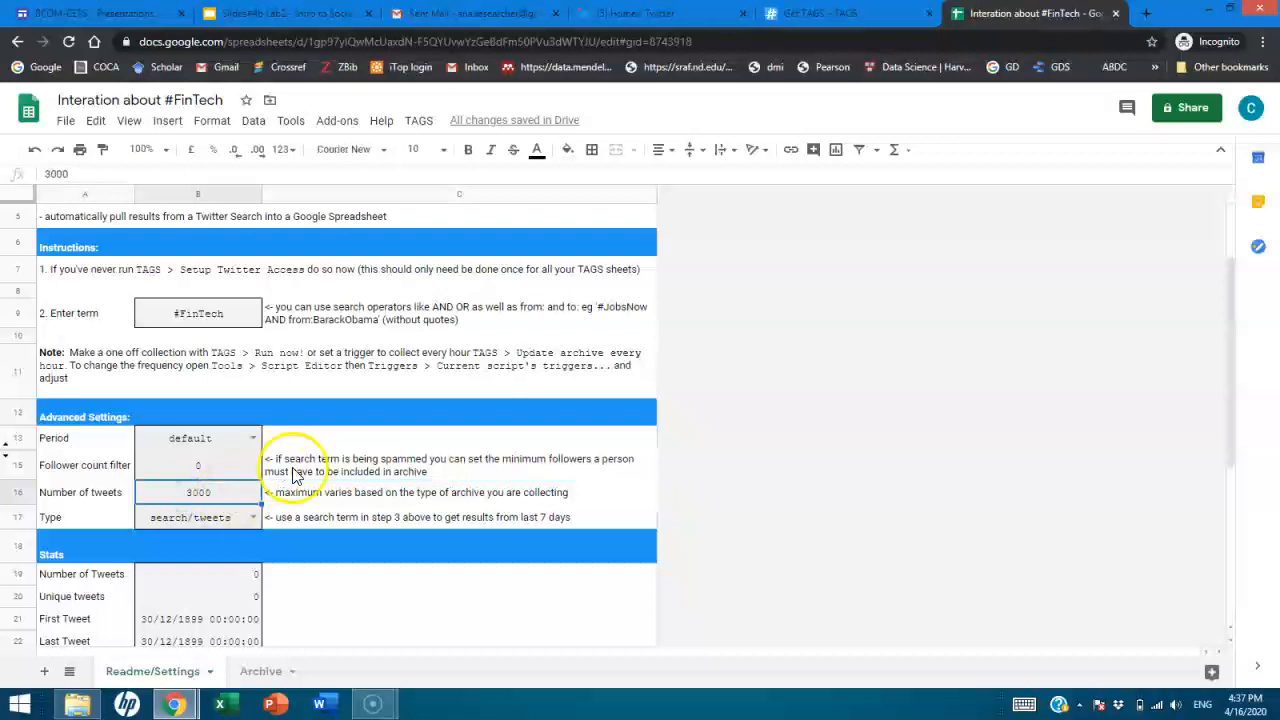
{"action": "scroll", "coordinate": [293, 476], "scroll_direction": "down", "scroll_amount": 1}
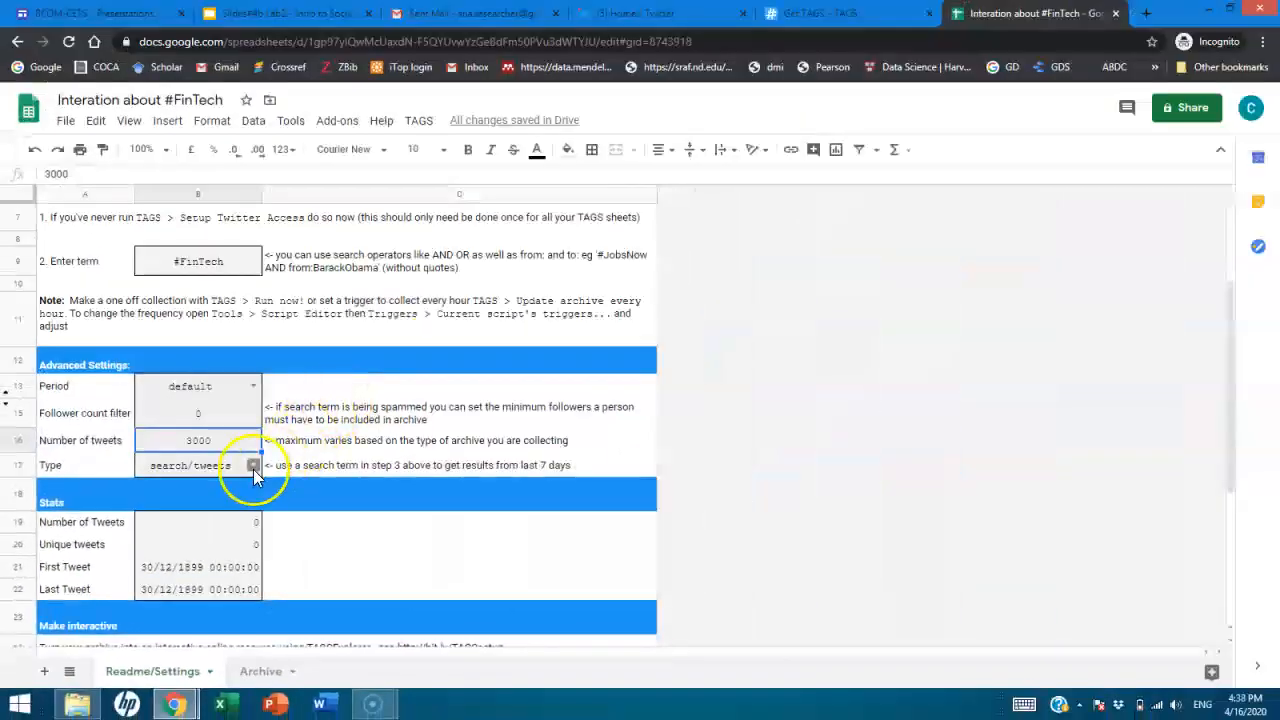
{"action": "left_click", "coordinate": [312, 446]}
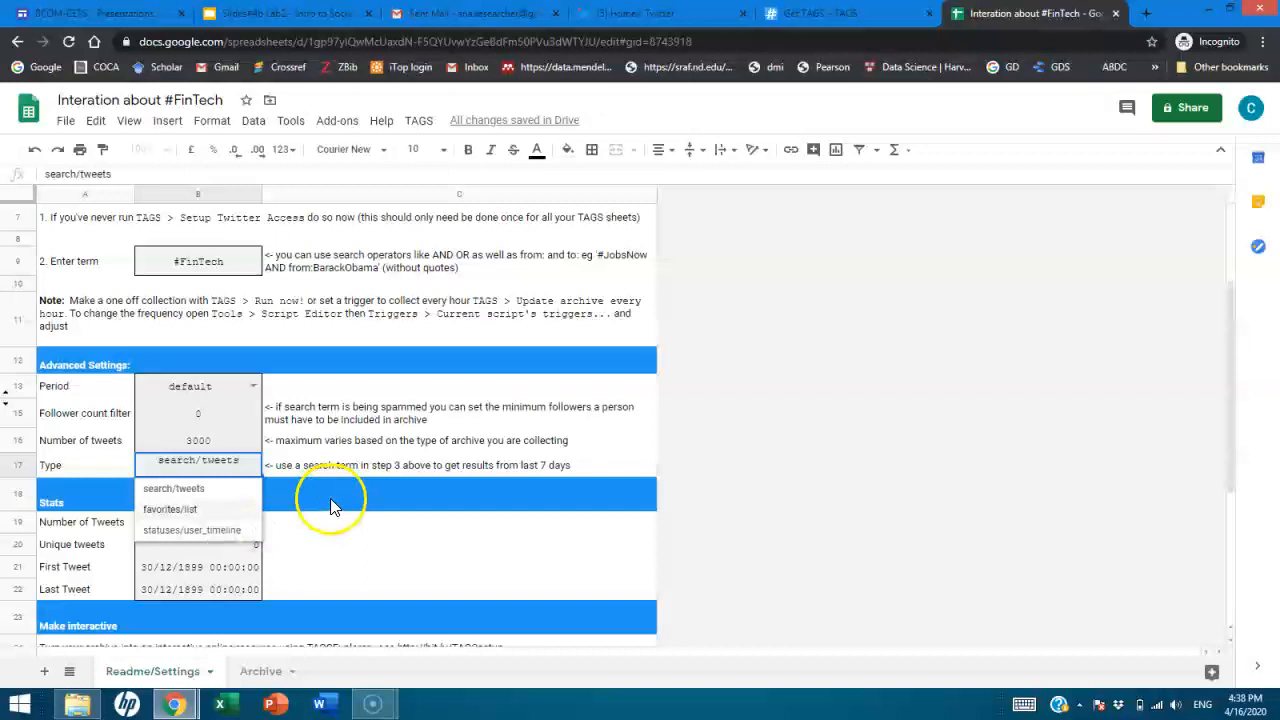
{"action": "left_click", "coordinate": [398, 491]}
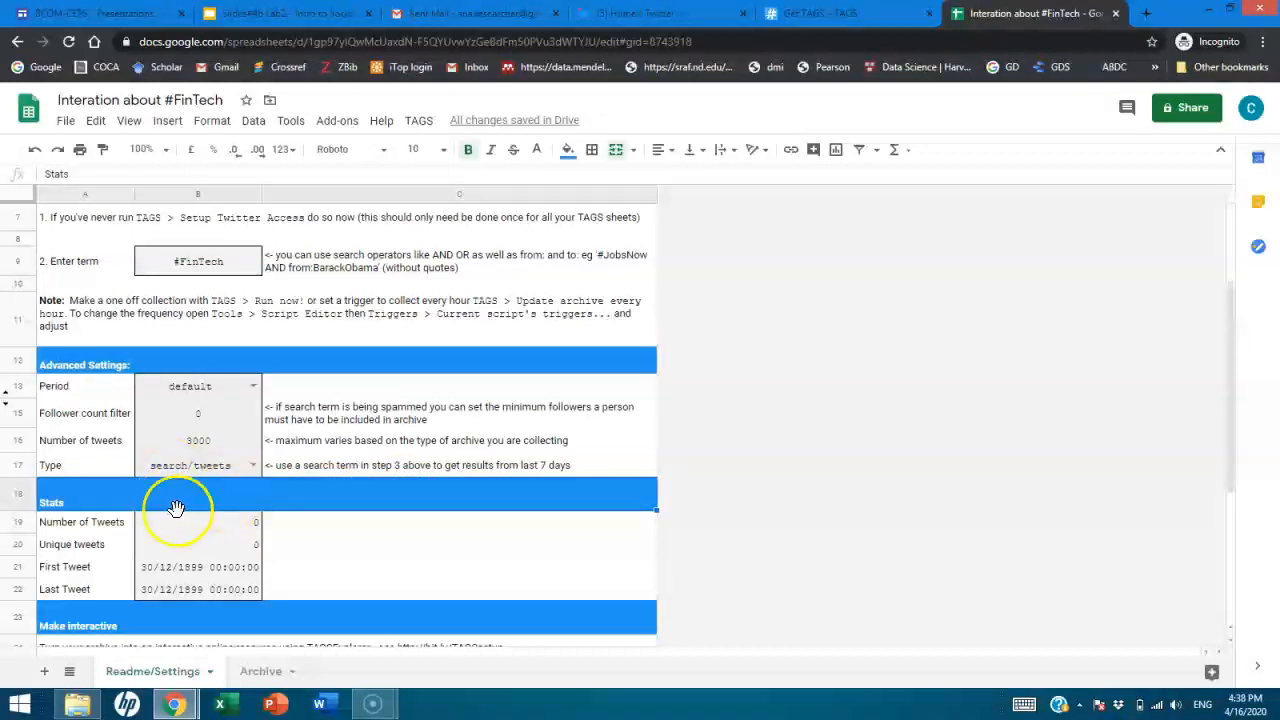
Step: Run a one-off TAGS collection of the #FinTech tweets now
{"action": "scroll", "coordinate": [278, 497], "scroll_direction": "down", "scroll_amount": 2}
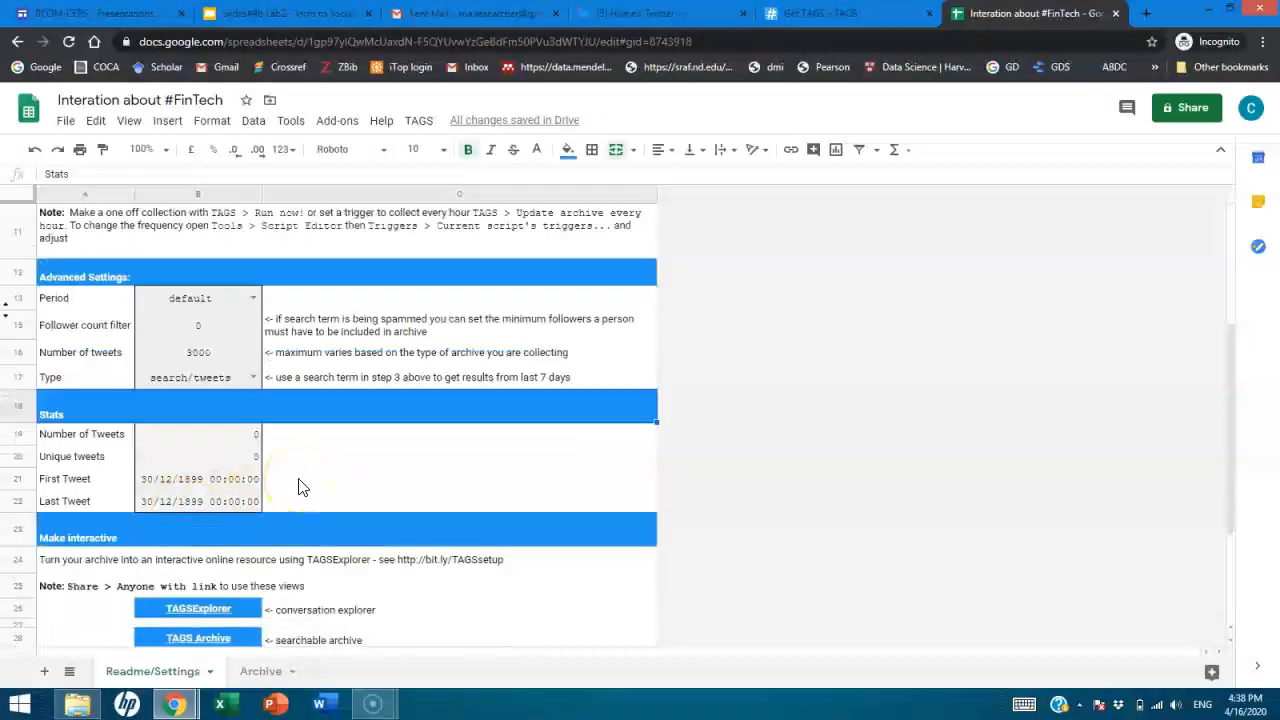
{"action": "scroll", "coordinate": [300, 484], "scroll_direction": "up", "scroll_amount": 5}
{"action": "scroll", "coordinate": [297, 480], "scroll_direction": "down", "scroll_amount": 1}
{"action": "scroll", "coordinate": [300, 470], "scroll_direction": "up", "scroll_amount": 1}
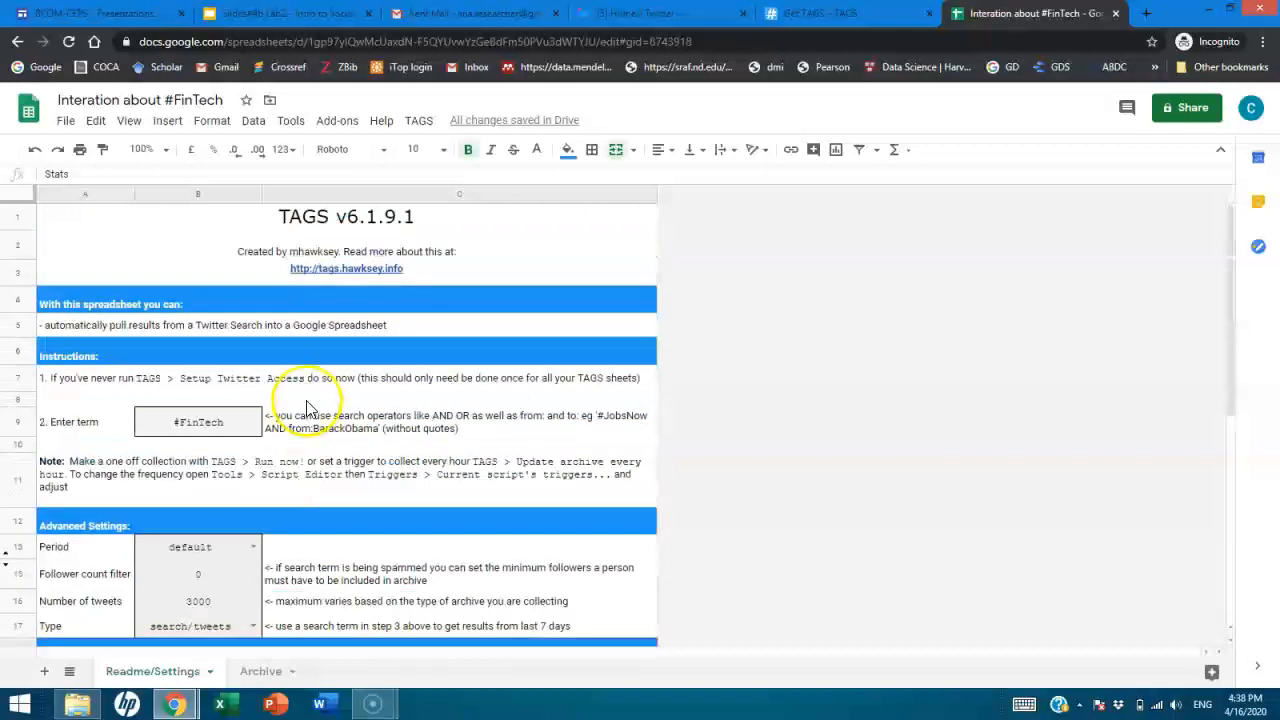
{"action": "left_click", "coordinate": [420, 120]}
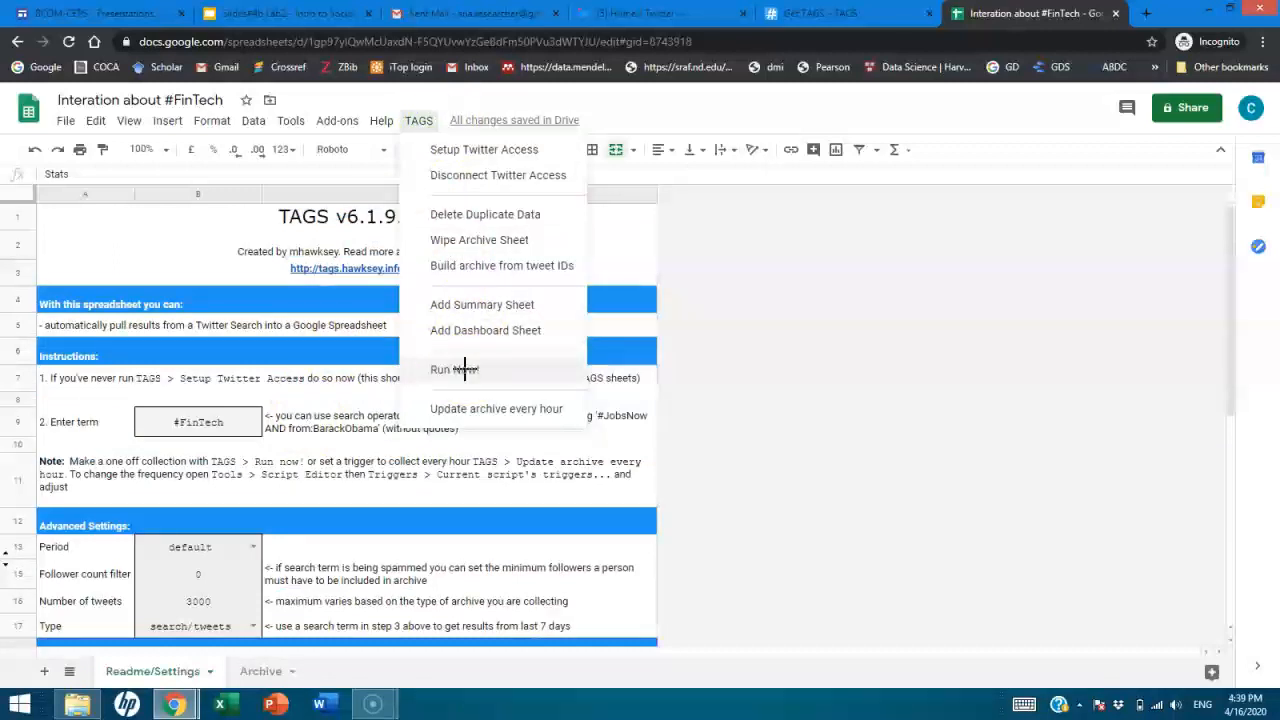
{"action": "double_click", "coordinate": [508, 377]}
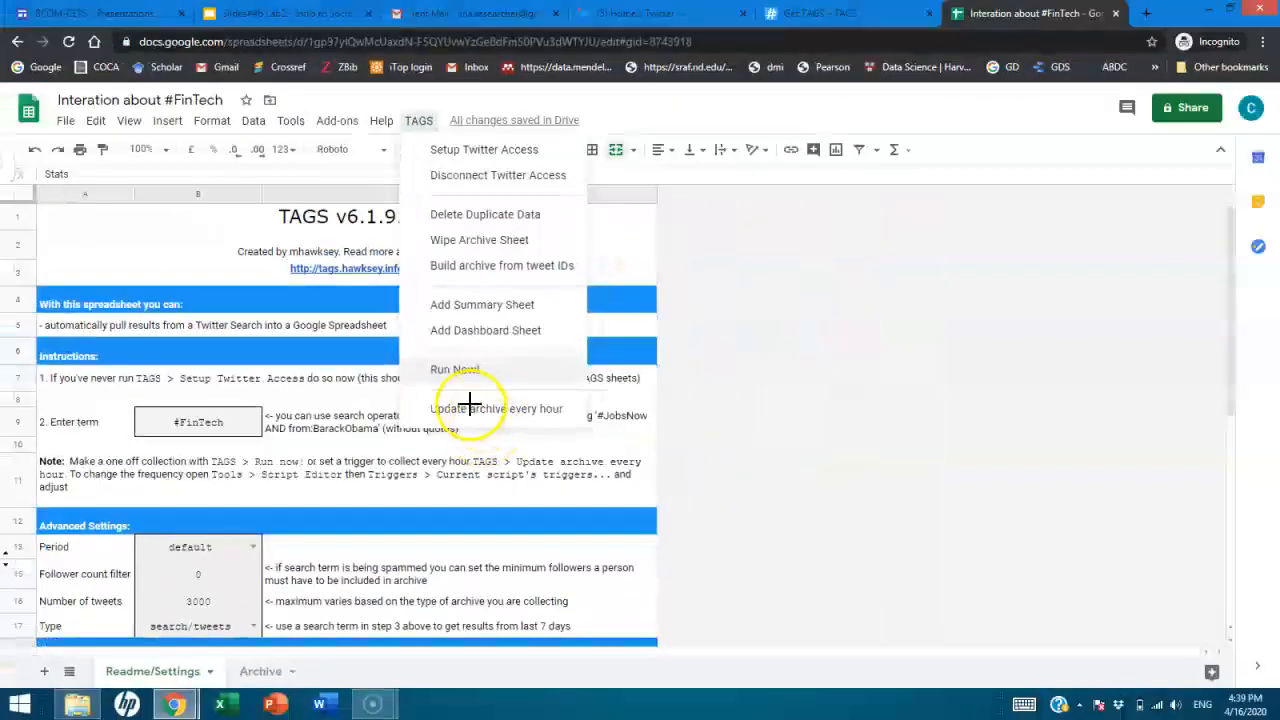
{"action": "left_click", "coordinate": [549, 378]}
{"action": "left_click", "coordinate": [452, 370]}
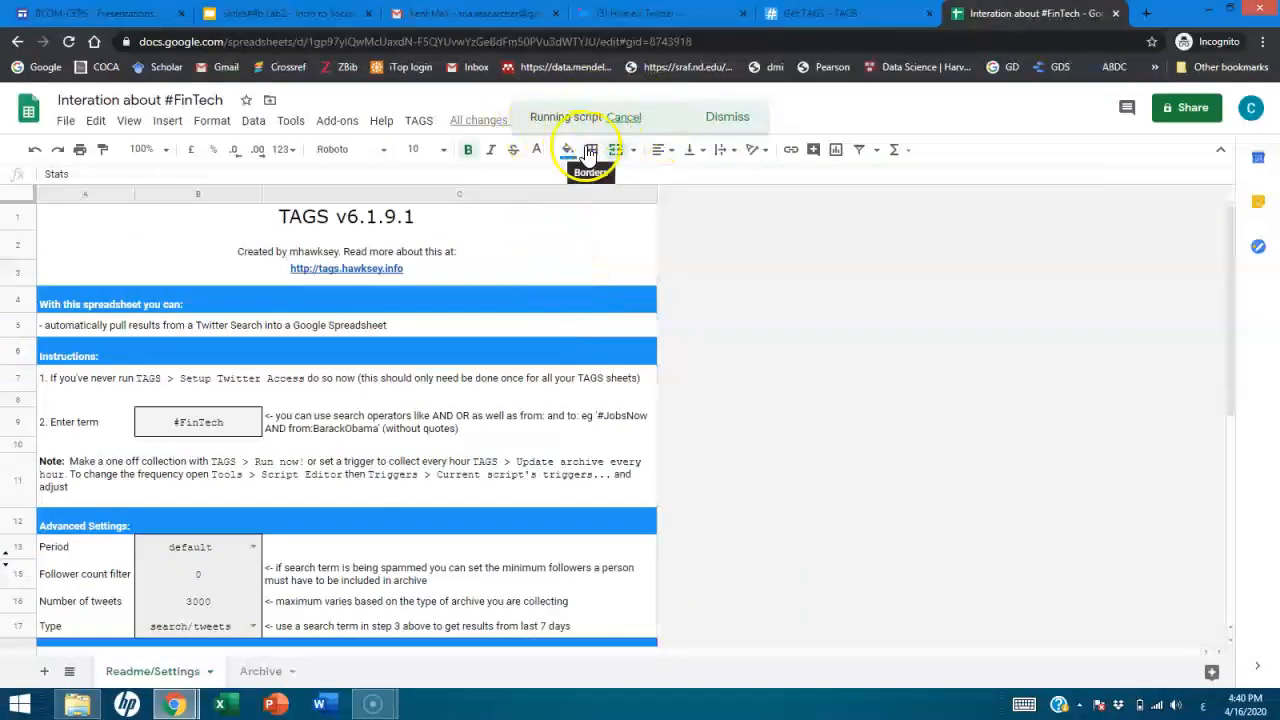
Step: Examine the tweet collection stats and the TAGSExplorer and TAGS Archive links in the Readme/Settings sheet
{"action": "scroll", "coordinate": [510, 395], "scroll_direction": "down", "scroll_amount": 3}
{"action": "scroll", "coordinate": [540, 290], "scroll_direction": "up", "scroll_amount": 3}
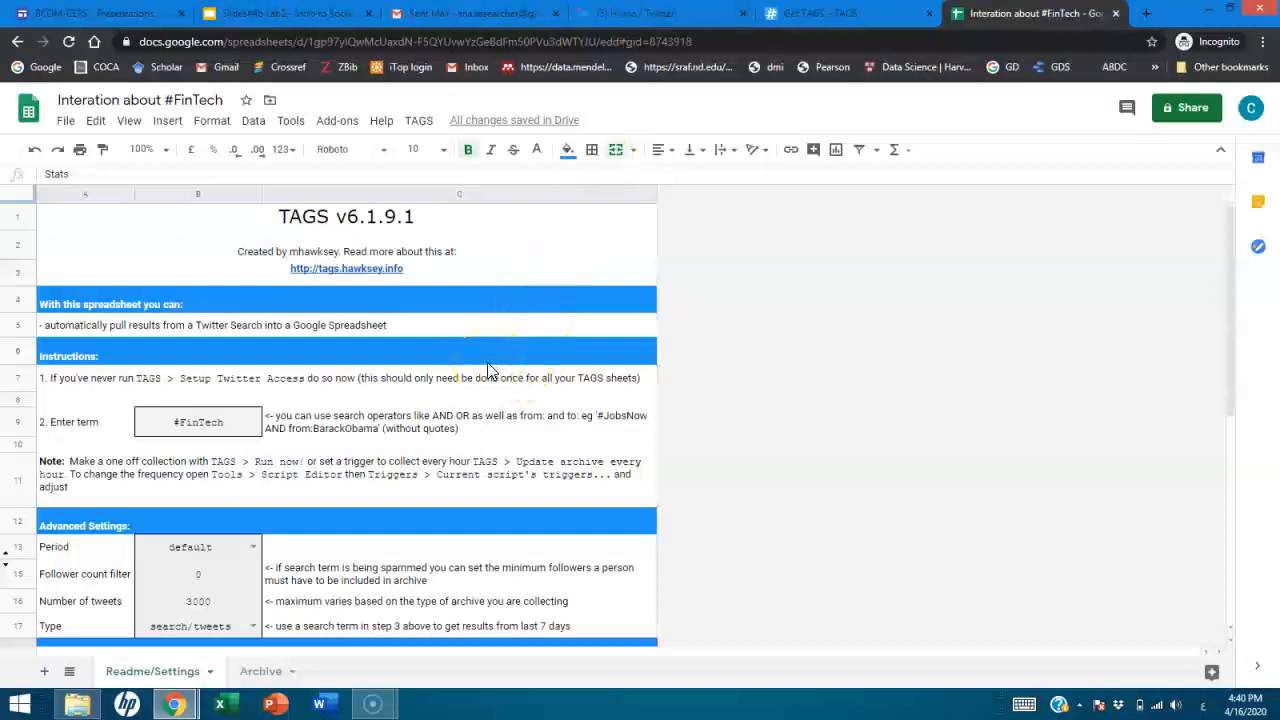
{"action": "scroll", "coordinate": [475, 366], "scroll_direction": "down", "scroll_amount": 3}
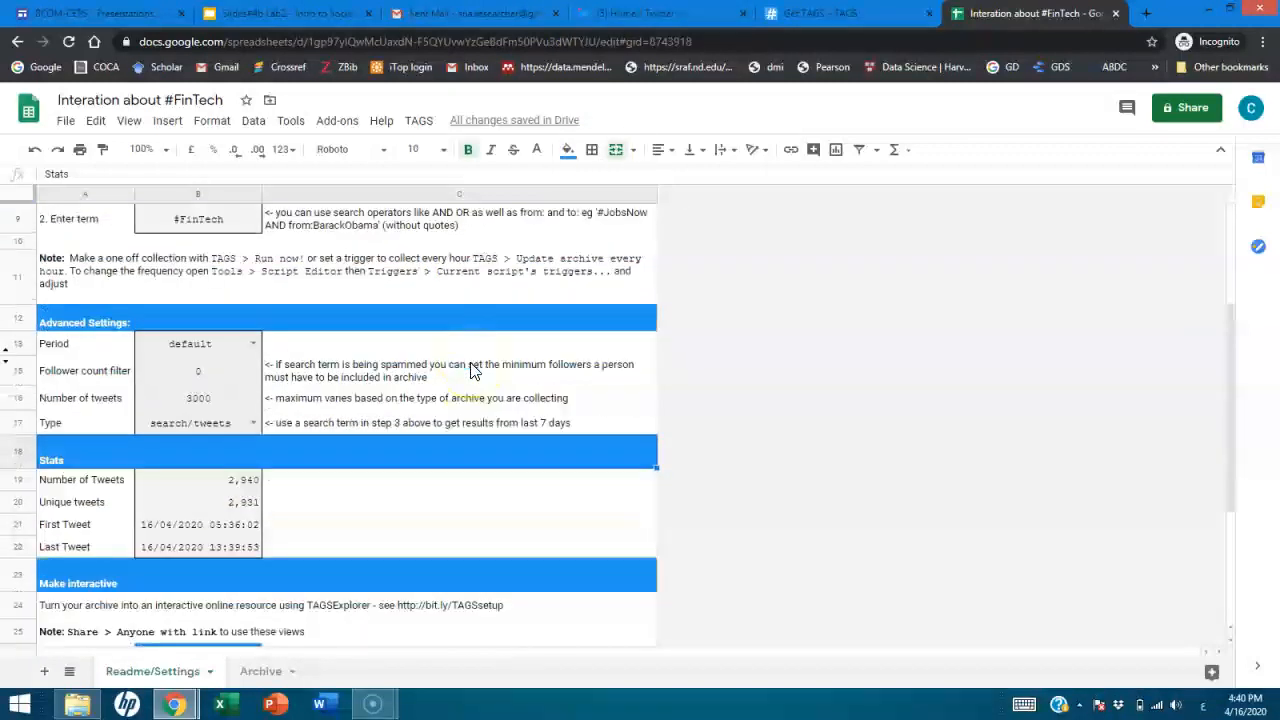
{"action": "scroll", "coordinate": [472, 368], "scroll_direction": "up", "scroll_amount": 2}
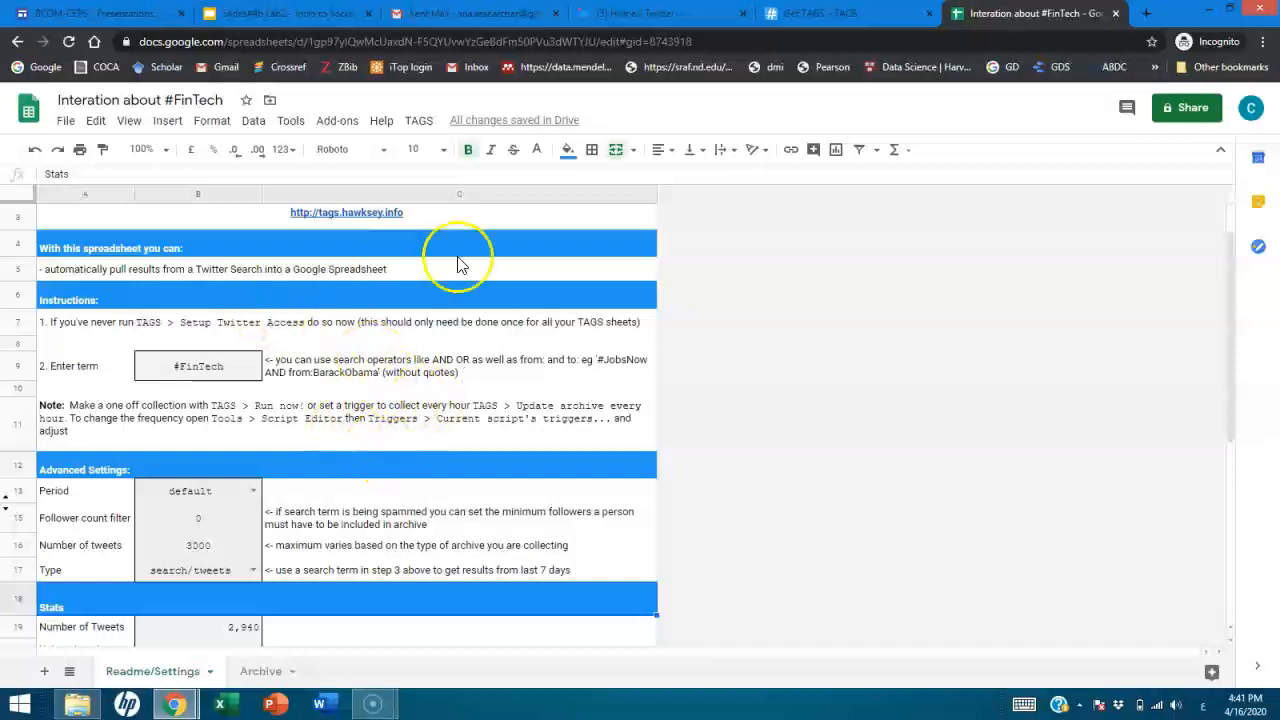
{"action": "scroll", "coordinate": [365, 385], "scroll_direction": "down", "scroll_amount": 5}
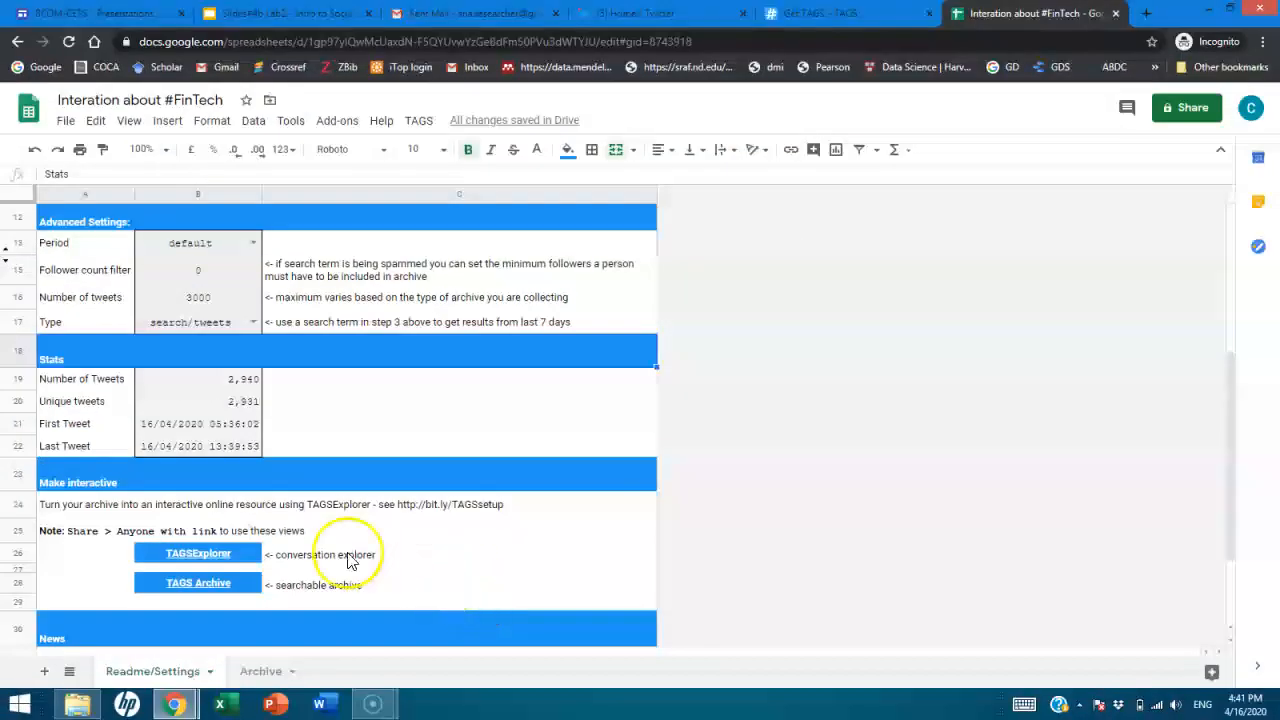
Step: Open the Archive sheet and look through the collected tweets down to the last row
{"action": "left_click", "coordinate": [262, 674]}
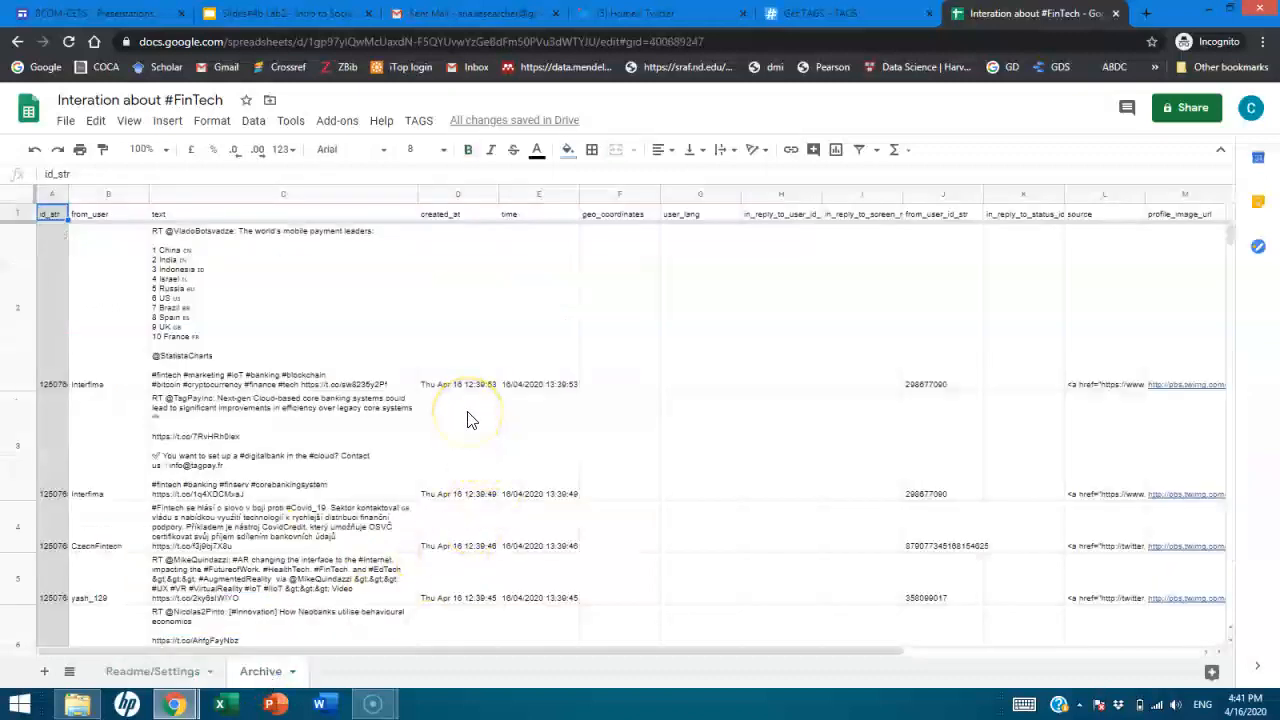
{"action": "scroll", "coordinate": [571, 490], "scroll_direction": "down", "scroll_amount": 3}
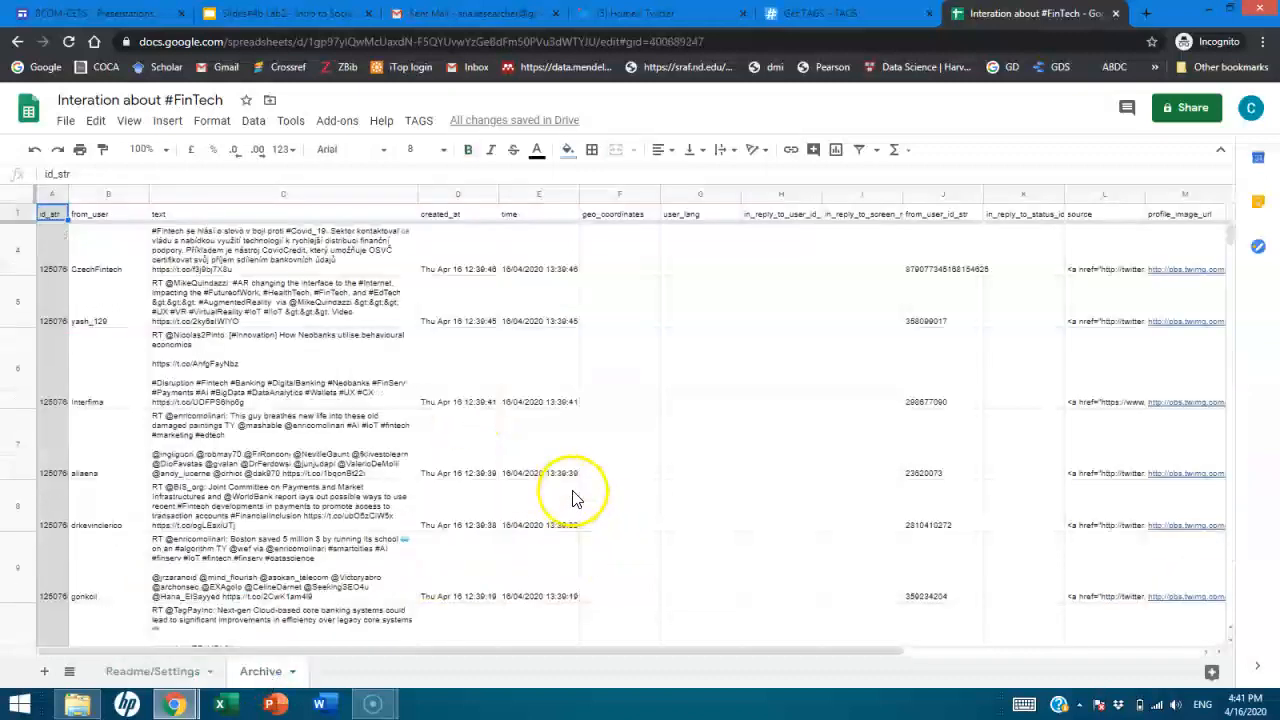
{"action": "left_click_drag", "start_coordinate": [1229, 251], "coordinate": [686, 623]}
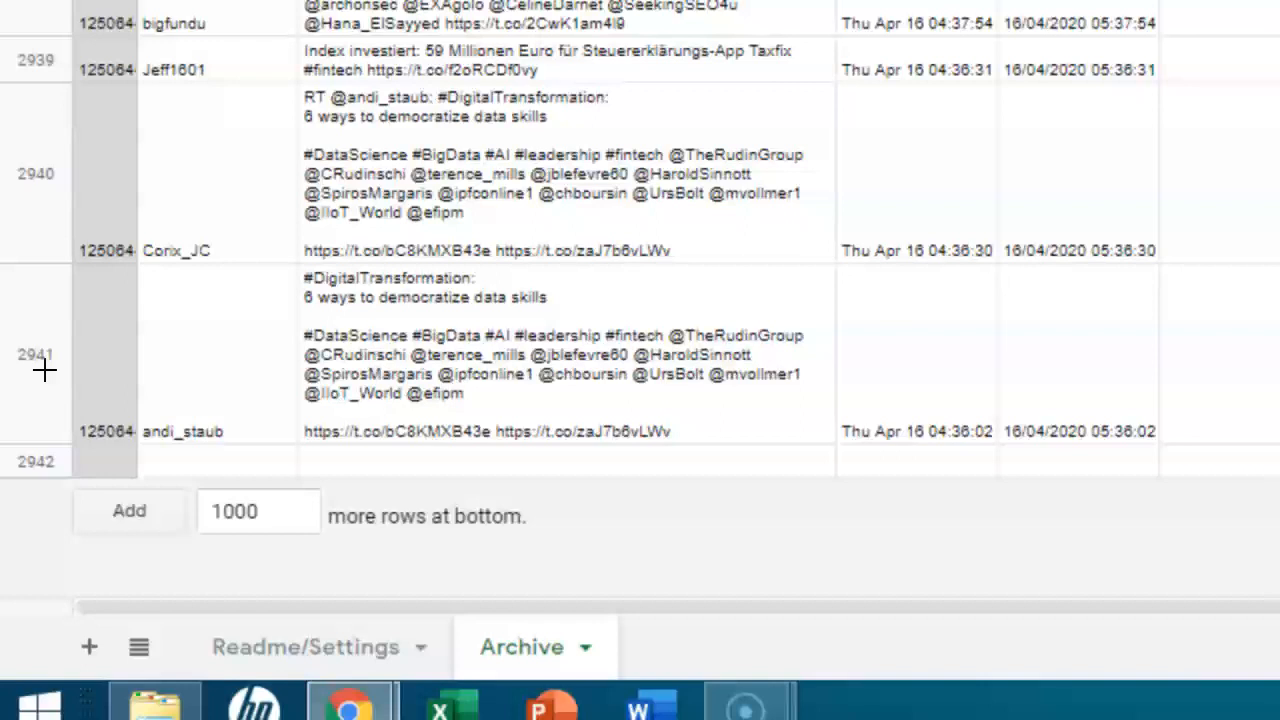
Step: Check the Archive sheet's last filled row against the Number of Tweets figure under Stats in the Readme/Settings sheet
{"action": "left_click", "coordinate": [45, 370]}
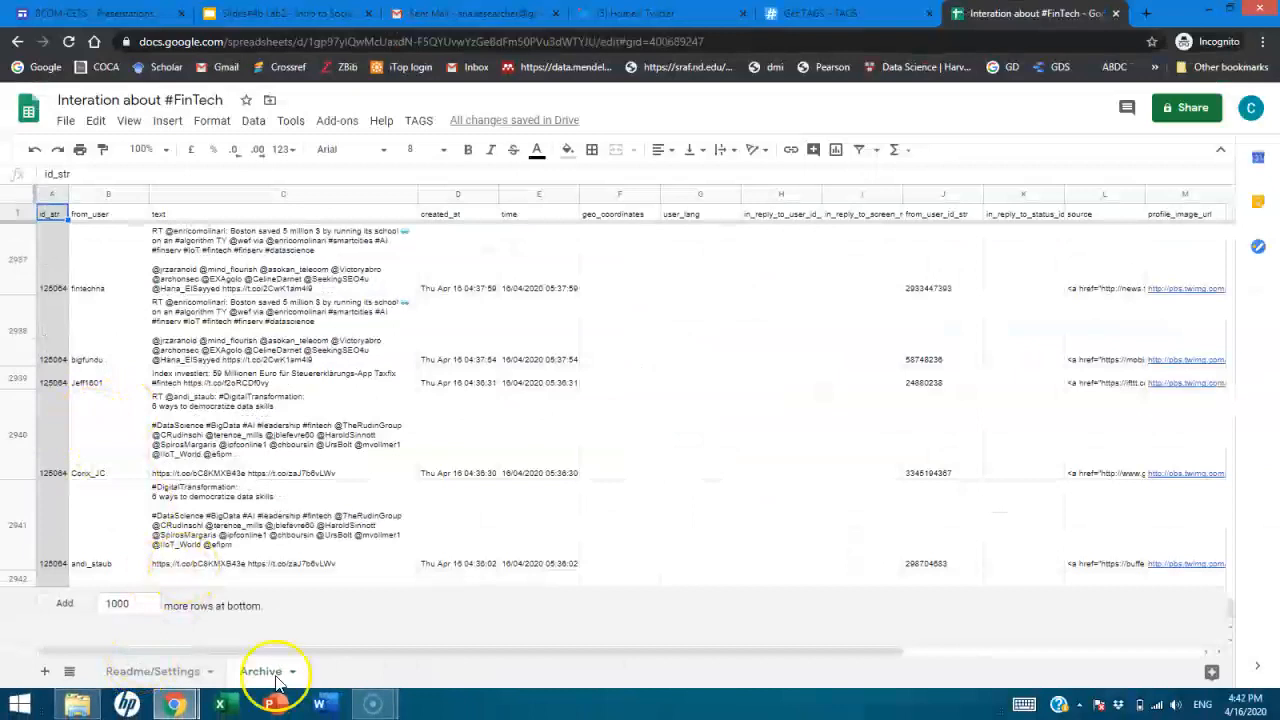
{"action": "left_click", "coordinate": [120, 680]}
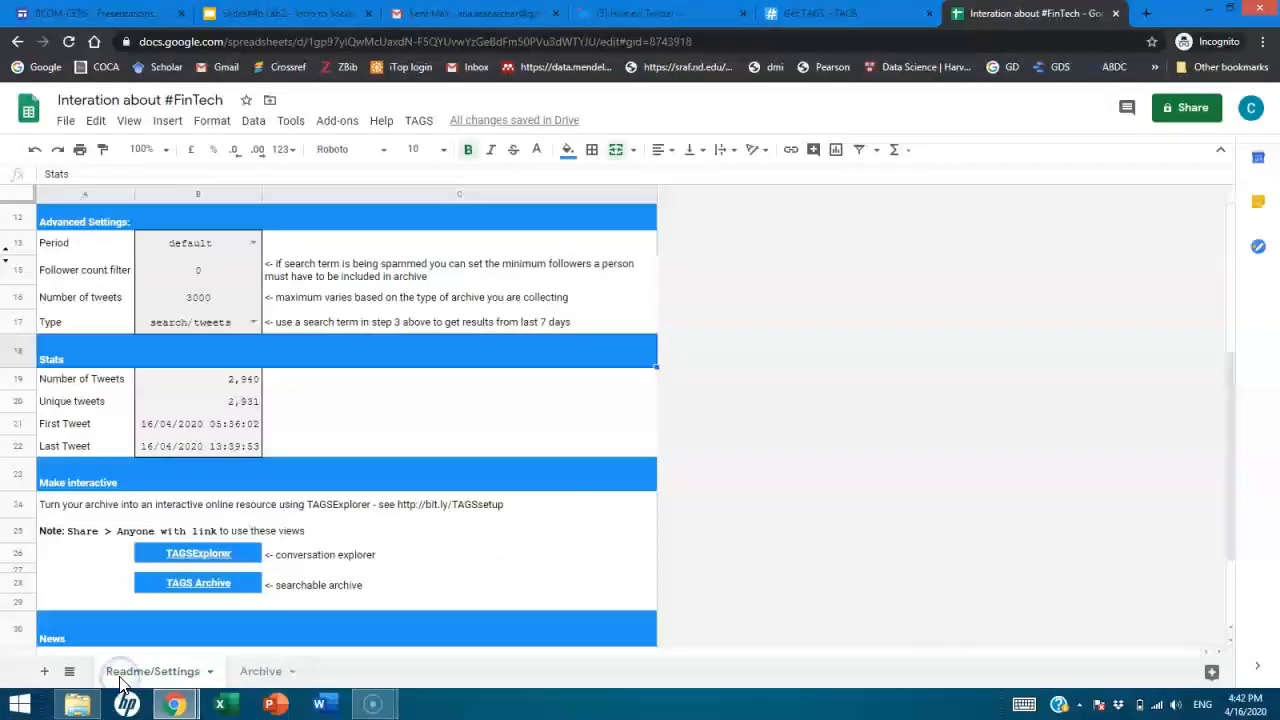
{"action": "left_click", "coordinate": [226, 386]}
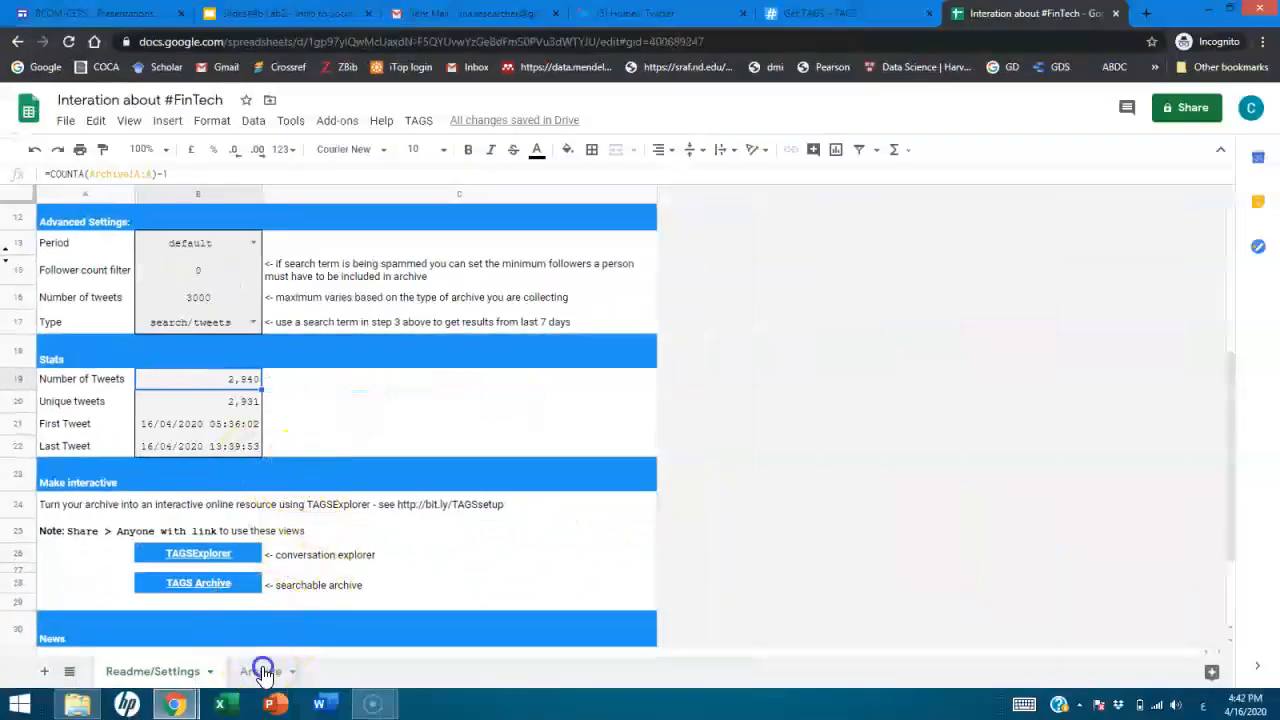
Step: Examine the Archive sheet's columns from the first tweet onward, including geo_coordinates, user_location and user_followers_count
{"action": "left_click", "coordinate": [260, 671]}
{"action": "scroll", "coordinate": [338, 425], "scroll_direction": "up", "scroll_amount": 8}
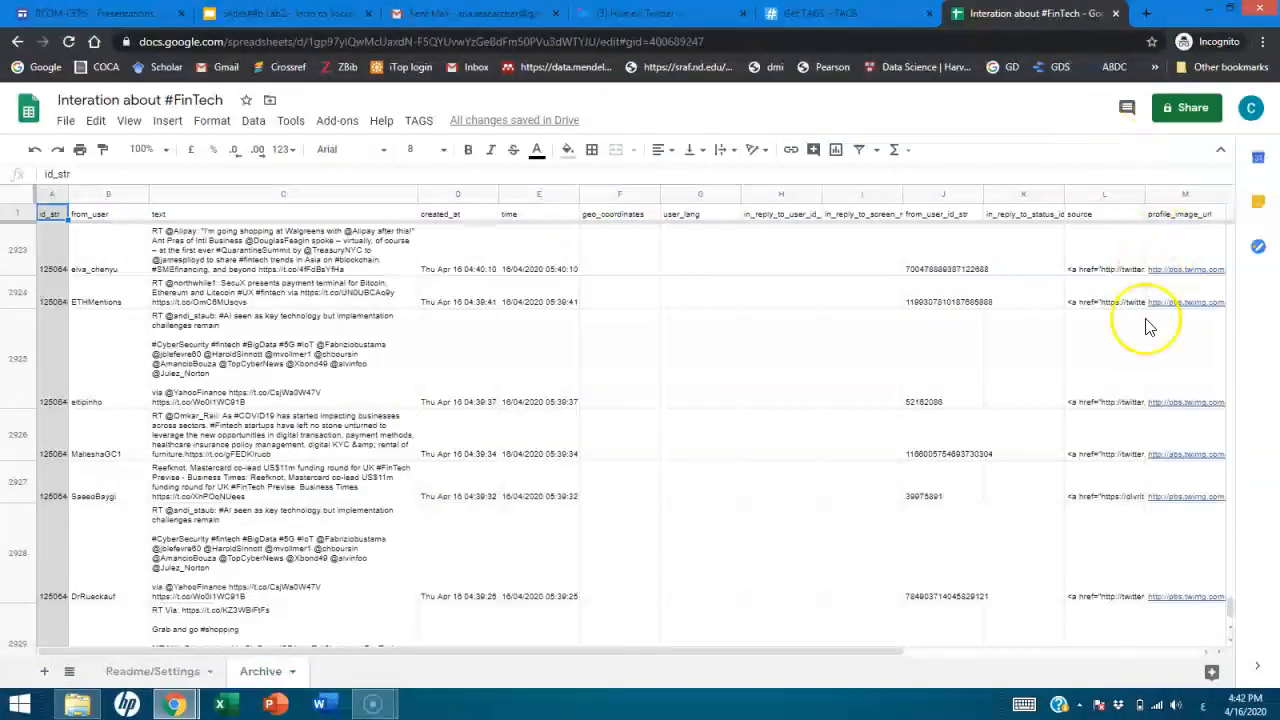
{"action": "left_click_drag", "start_coordinate": [1229, 614], "coordinate": [1206, 171]}
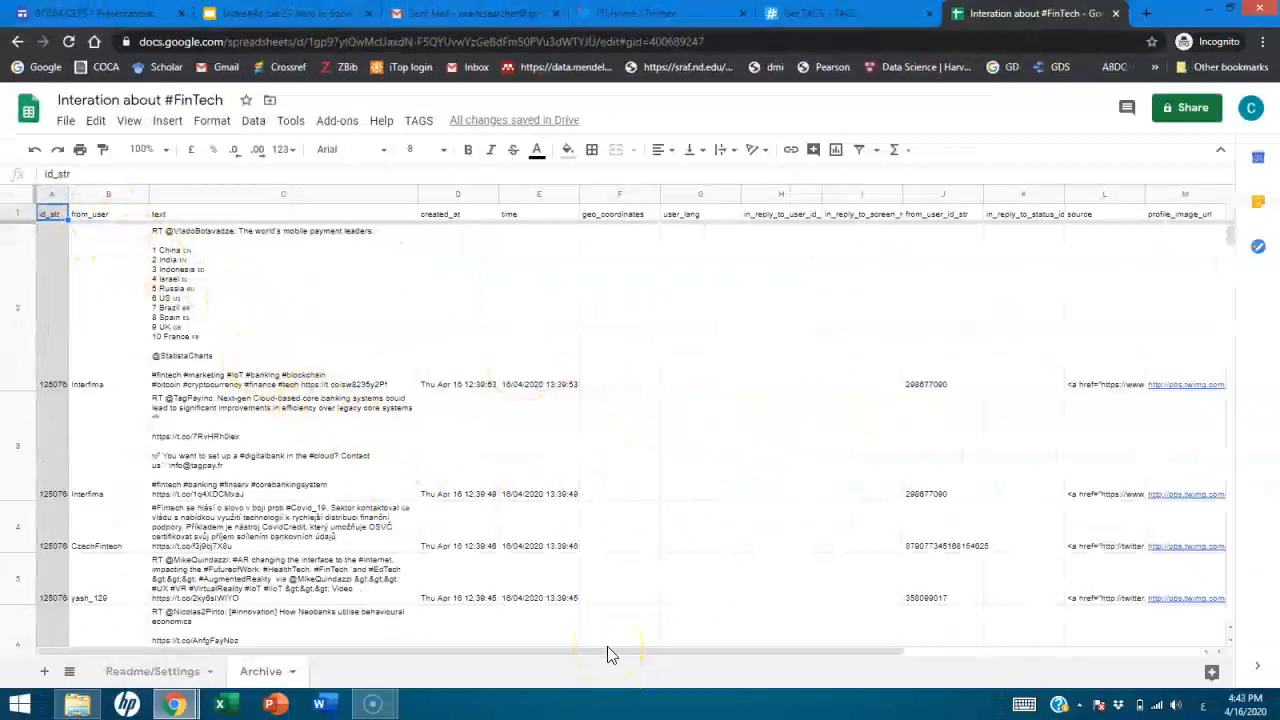
{"action": "left_click_drag", "start_coordinate": [620, 653], "coordinate": [802, 648]}
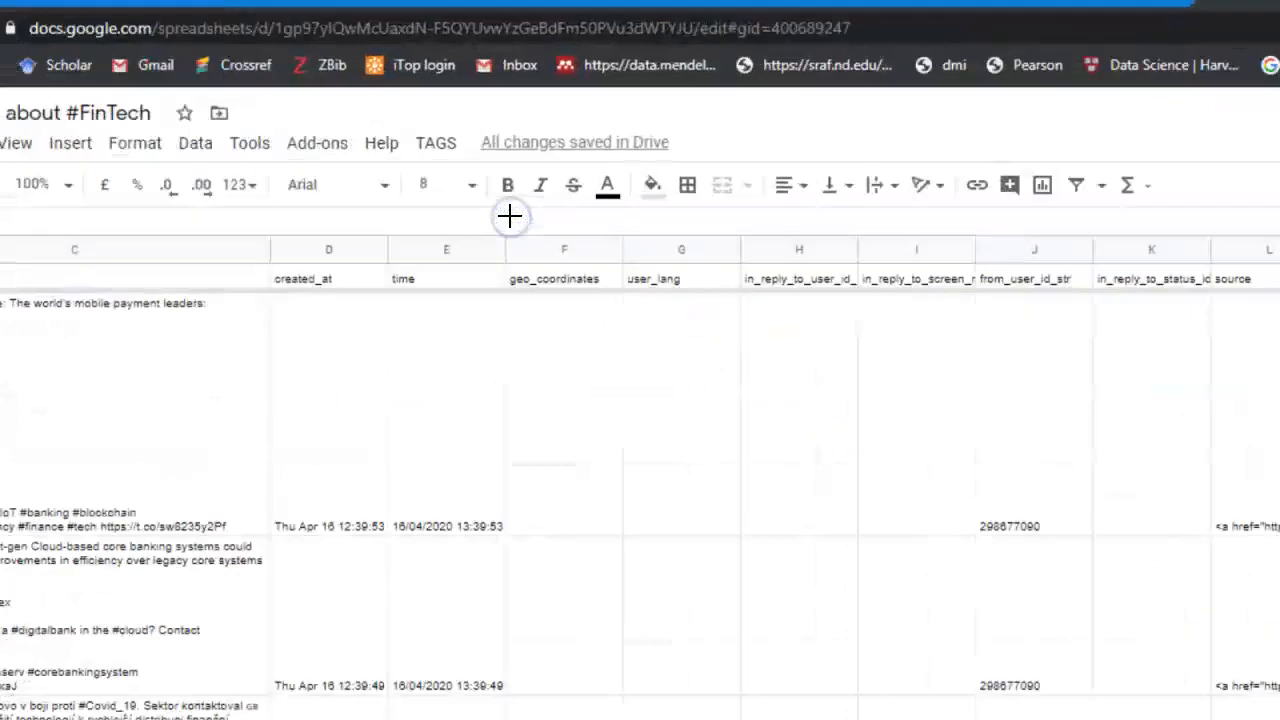
{"action": "left_click", "coordinate": [586, 288]}
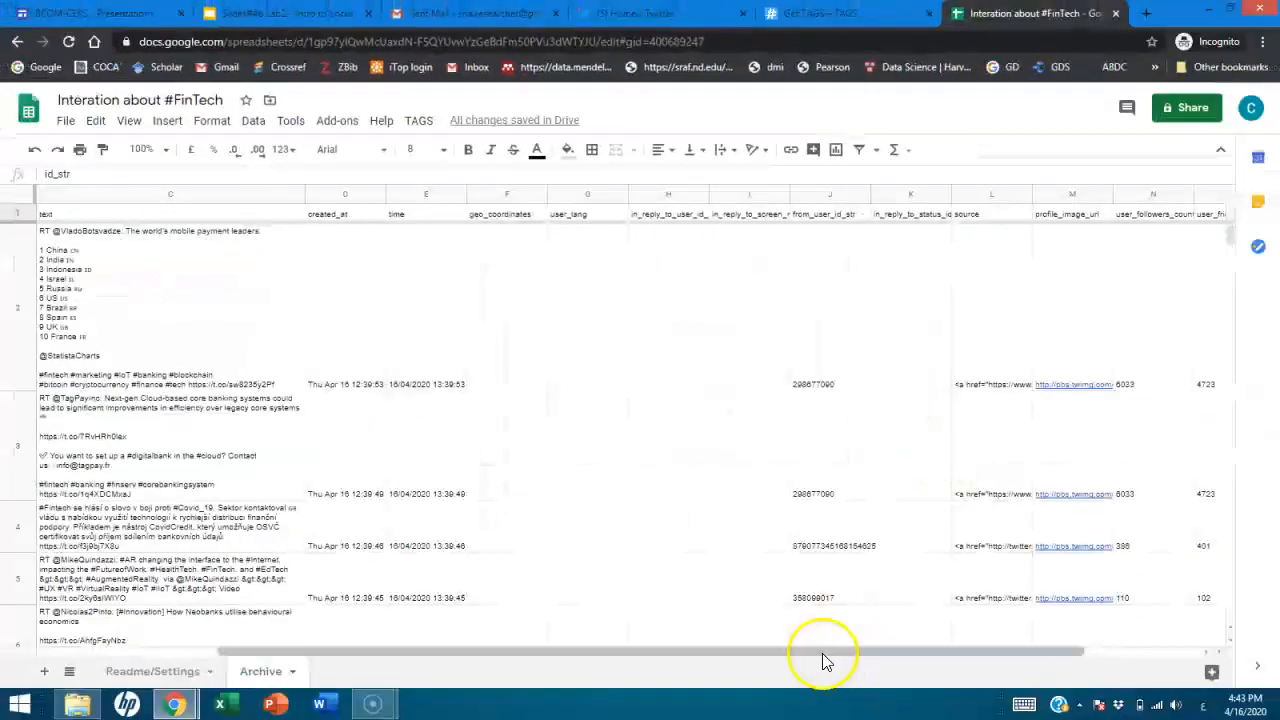
{"action": "left_click_drag", "start_coordinate": [822, 660], "coordinate": [1089, 626]}
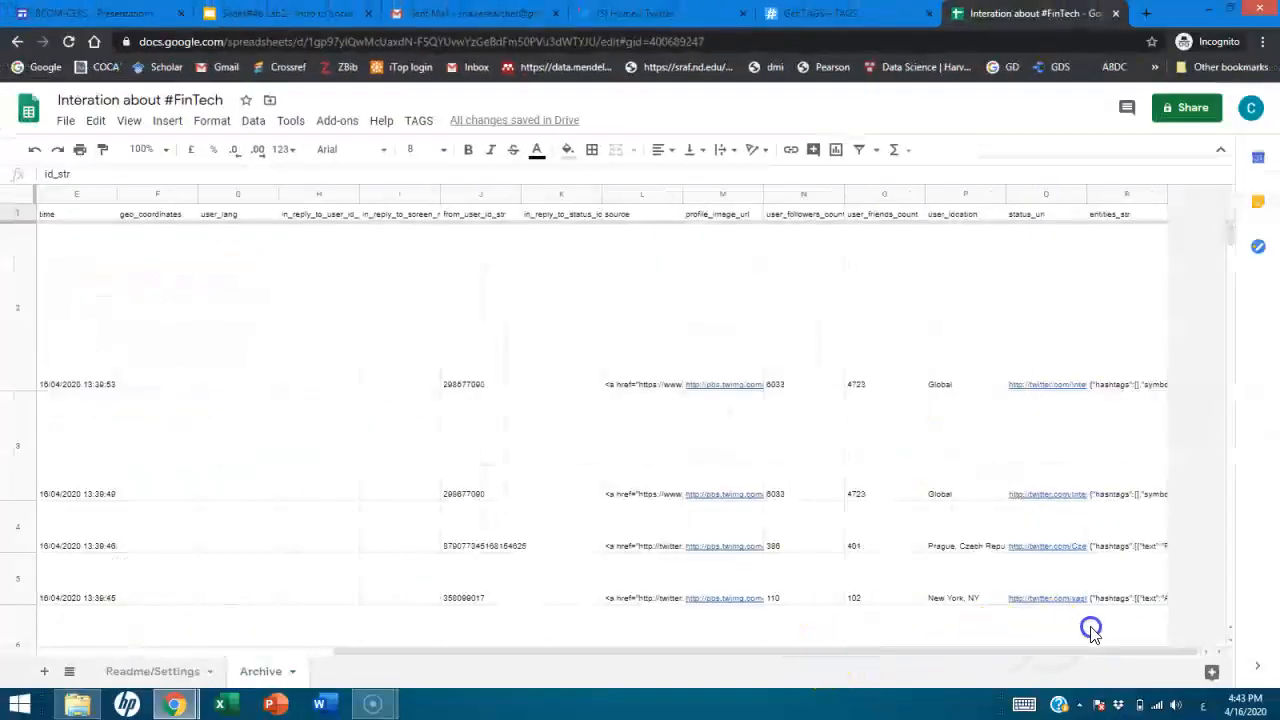
{"action": "scroll", "coordinate": [838, 415], "scroll_direction": "up", "scroll_amount": 2}
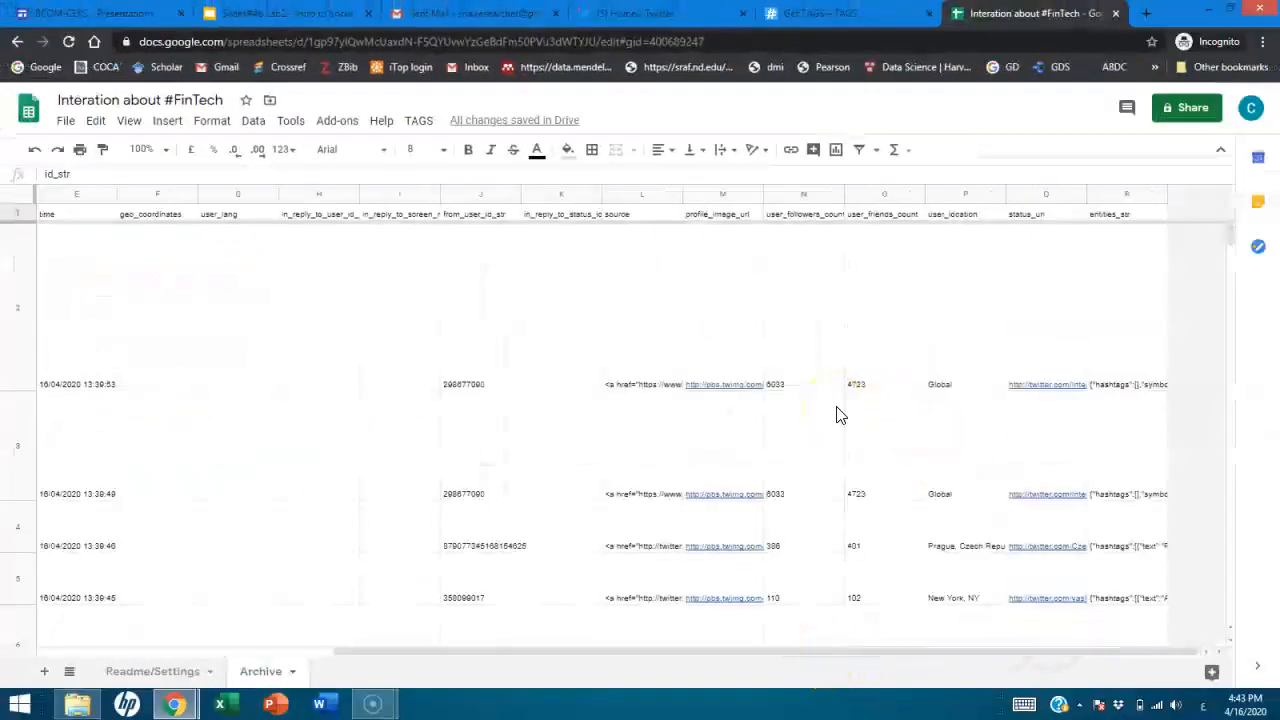
{"action": "scroll", "coordinate": [840, 415], "scroll_direction": "down", "scroll_amount": 2}
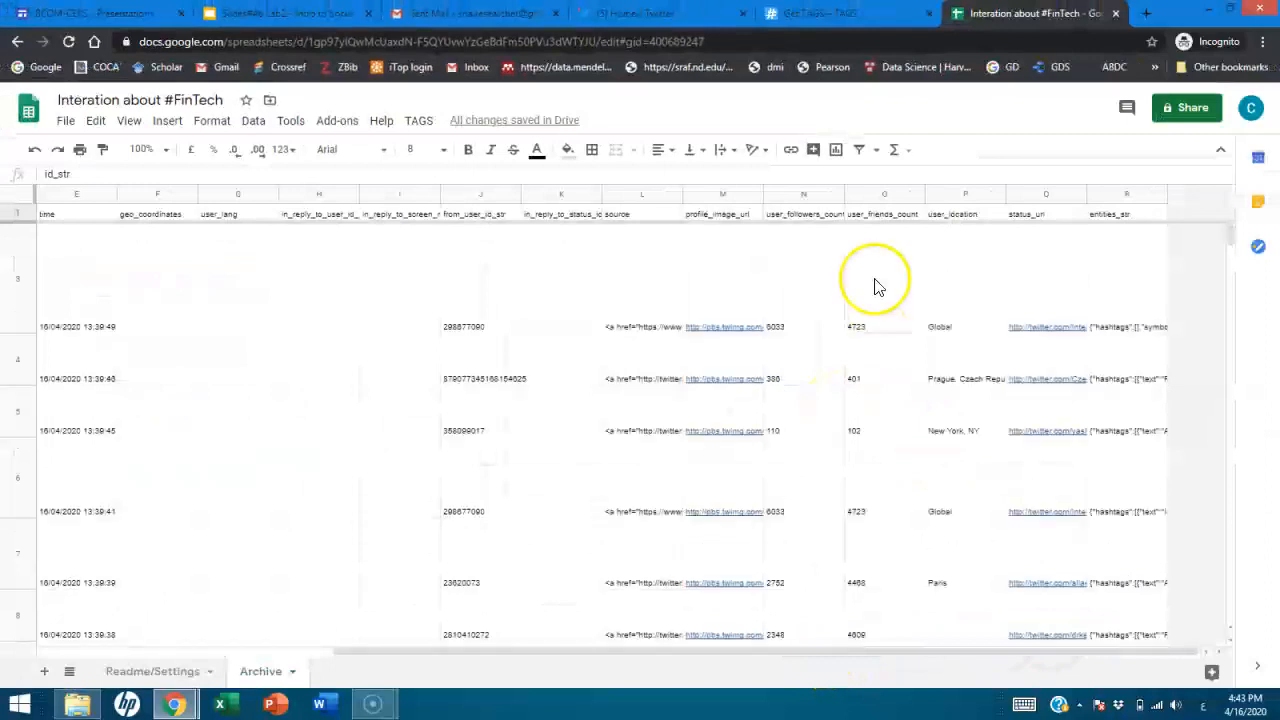
{"action": "left_click", "coordinate": [955, 216]}
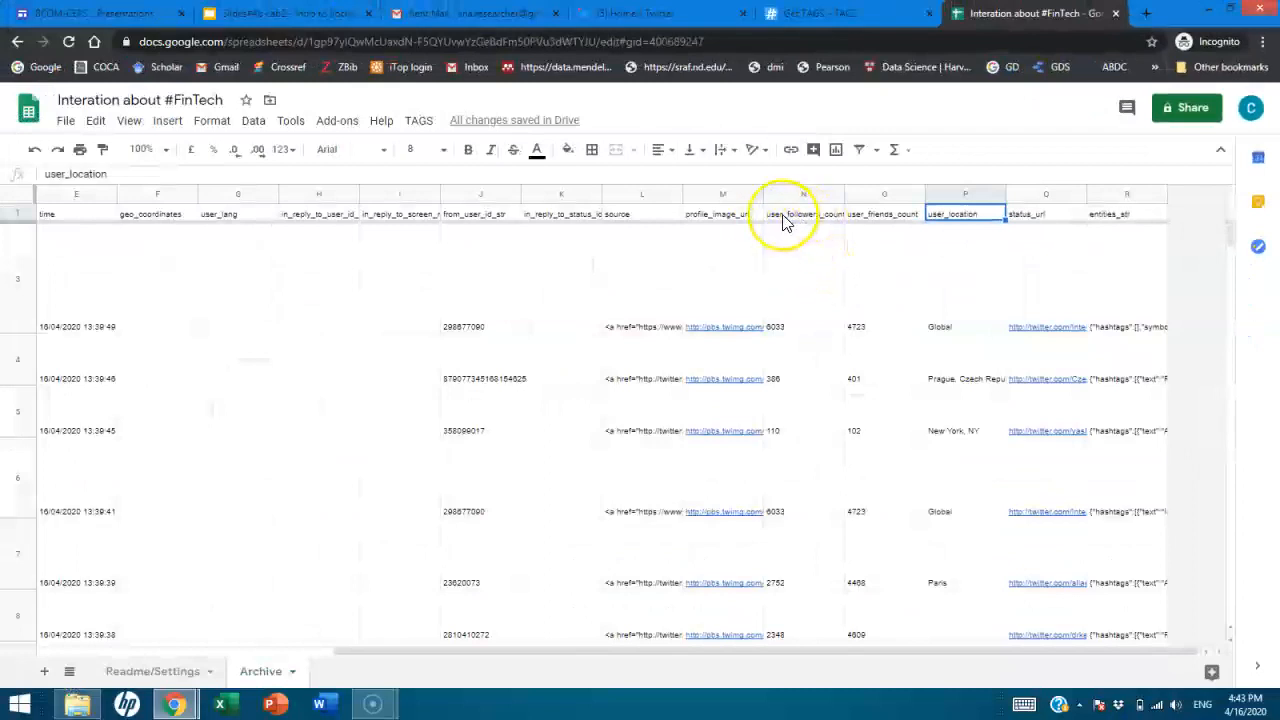
{"action": "left_click", "coordinate": [782, 217]}
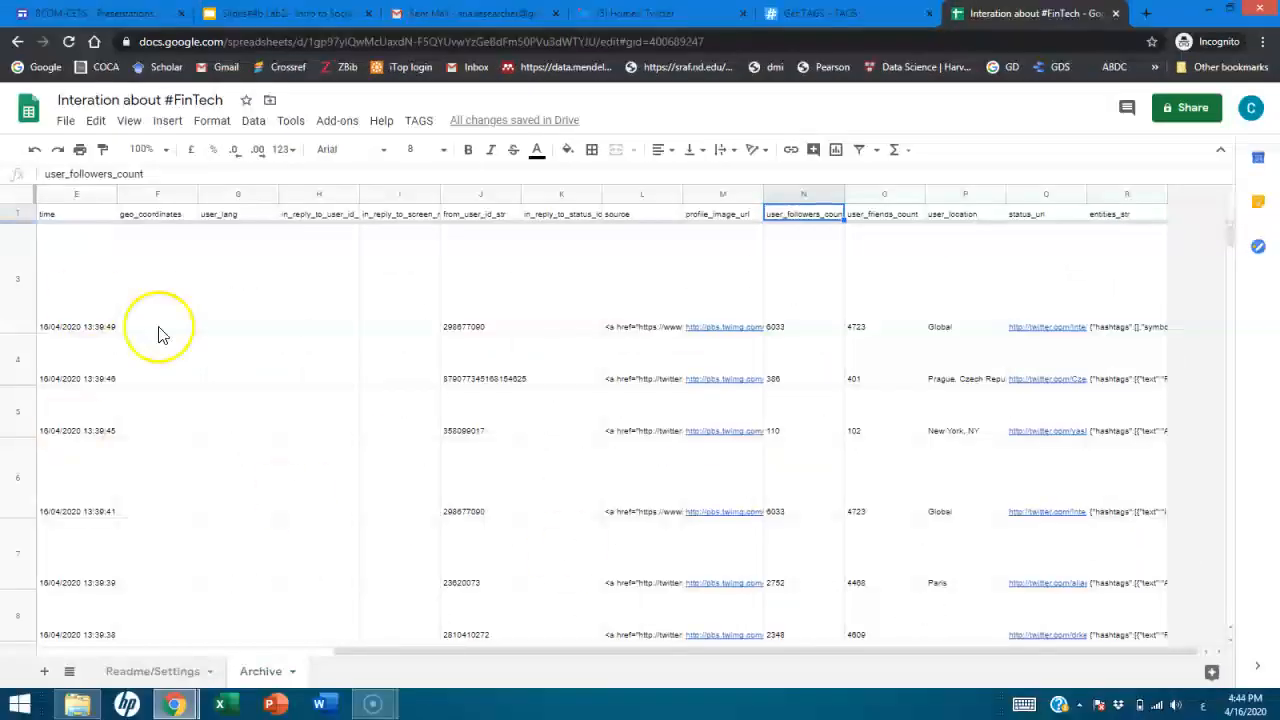
Step: Read through the collected tweets in the text column of the Archive sheet, selecting individual tweets to inspect them
{"action": "left_click_drag", "start_coordinate": [626, 640], "coordinate": [189, 651]}
{"action": "left_click", "coordinate": [371, 577]}
{"action": "scroll", "coordinate": [313, 395], "scroll_direction": "down", "scroll_amount": 5}
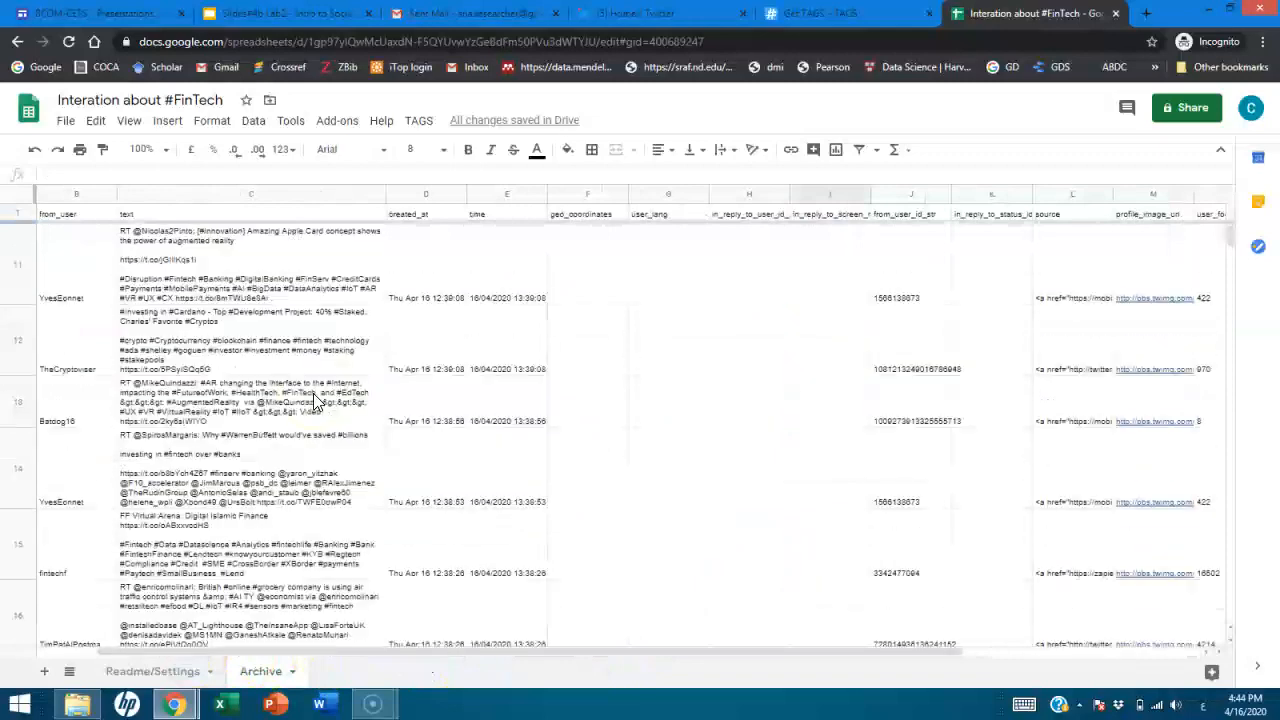
{"action": "left_click", "coordinate": [228, 405]}
{"action": "left_click", "coordinate": [209, 459]}
{"action": "scroll", "coordinate": [200, 465], "scroll_direction": "down", "scroll_amount": 6}
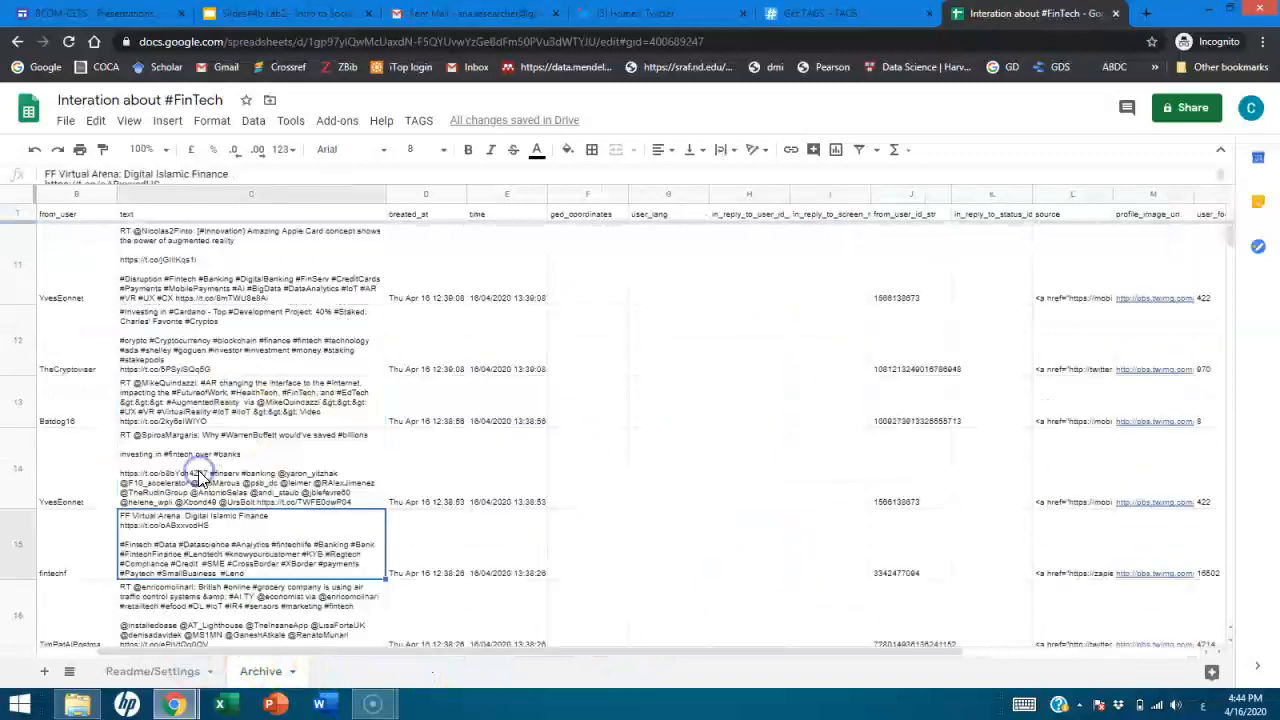
{"action": "left_click", "coordinate": [198, 472]}
{"action": "scroll", "coordinate": [200, 470], "scroll_direction": "down", "scroll_amount": 10}
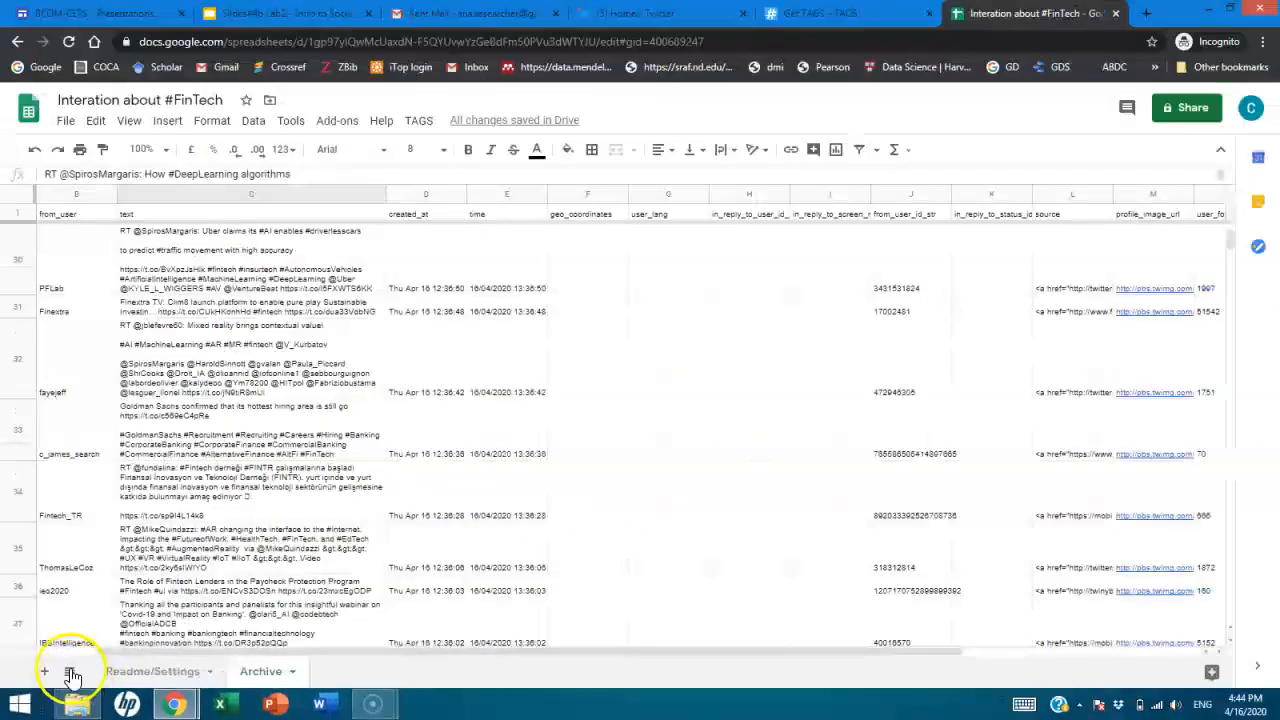
Step: Unhide the Summary and Dashboard sheets of the spreadsheet
{"action": "left_click", "coordinate": [72, 674]}
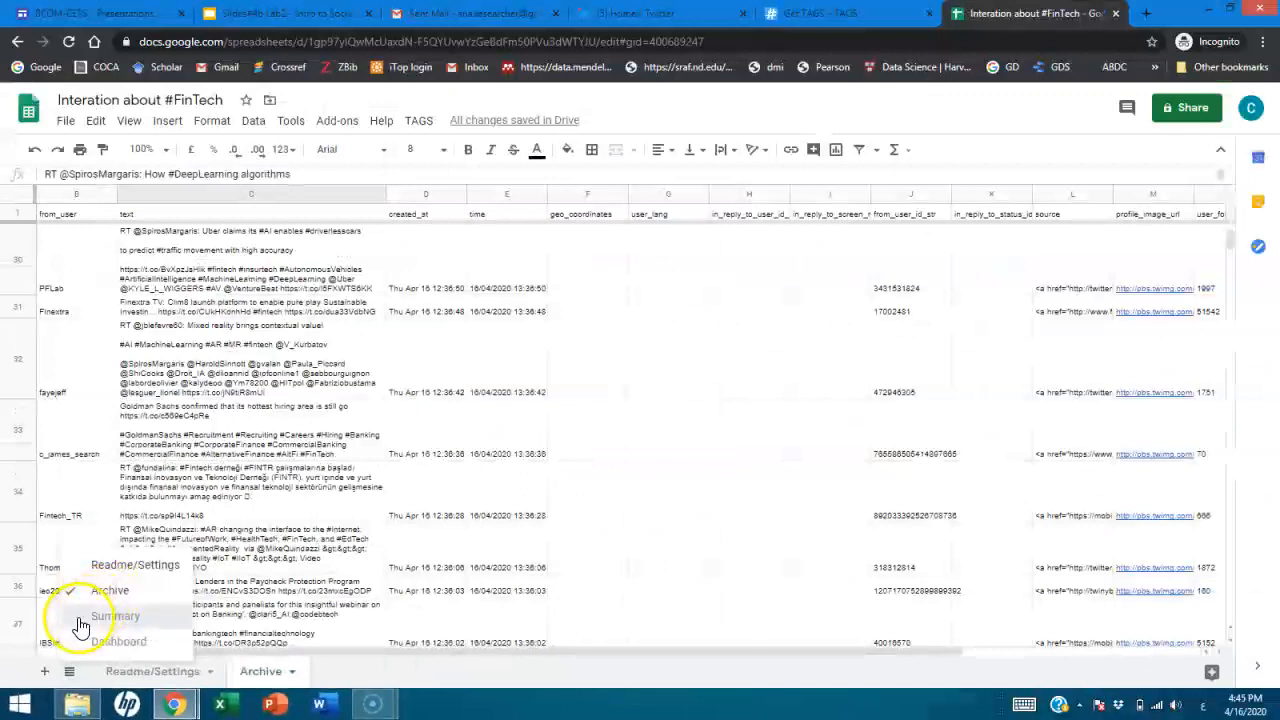
{"action": "left_click", "coordinate": [80, 620]}
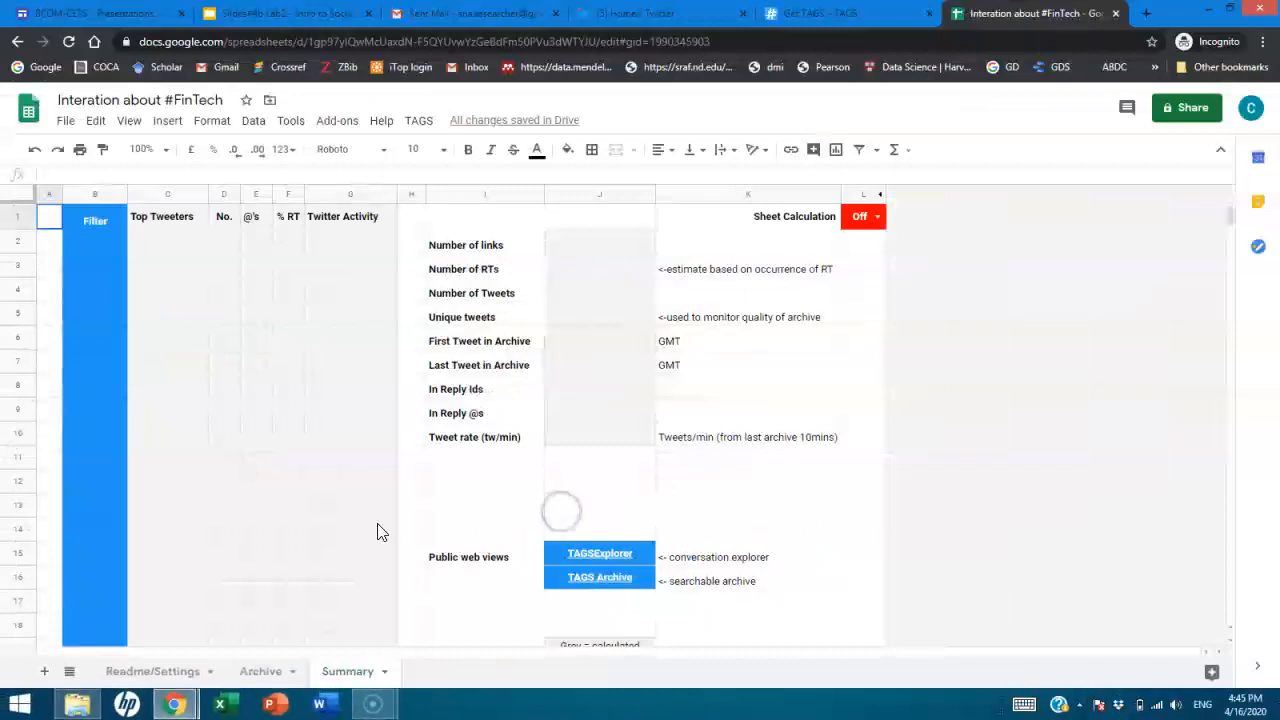
{"action": "left_click", "coordinate": [69, 671]}
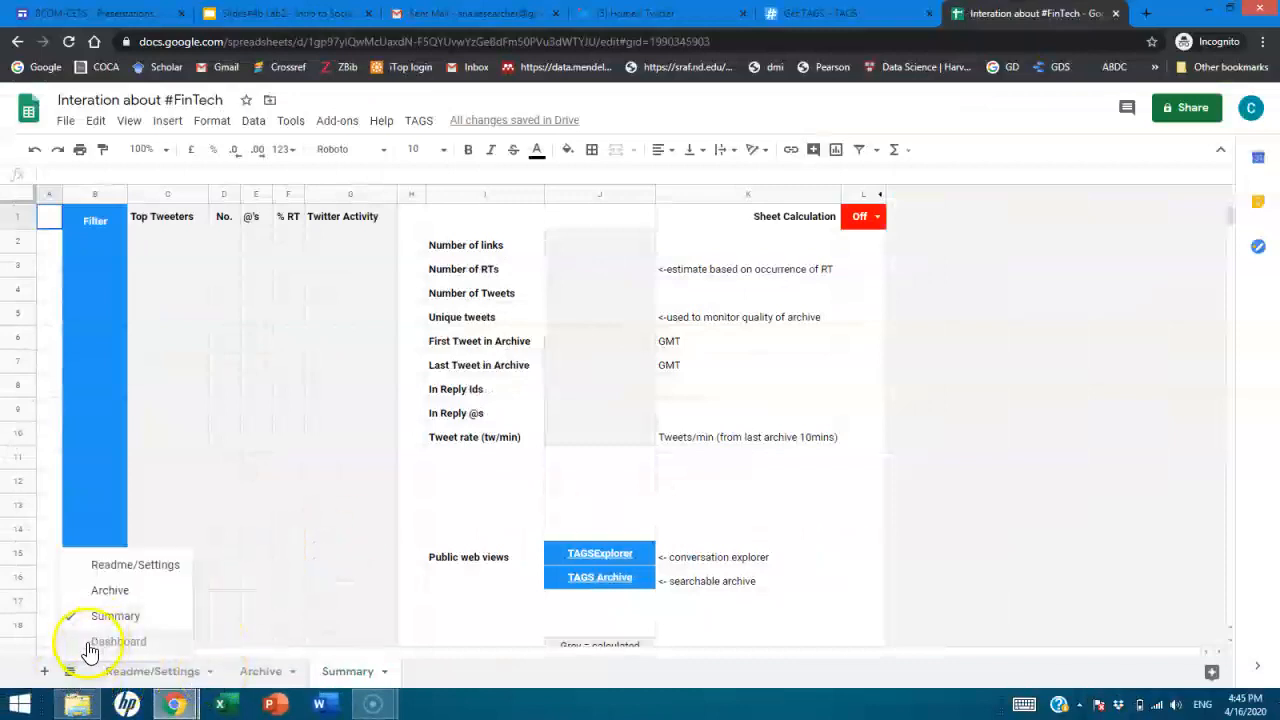
{"action": "left_click", "coordinate": [85, 645]}
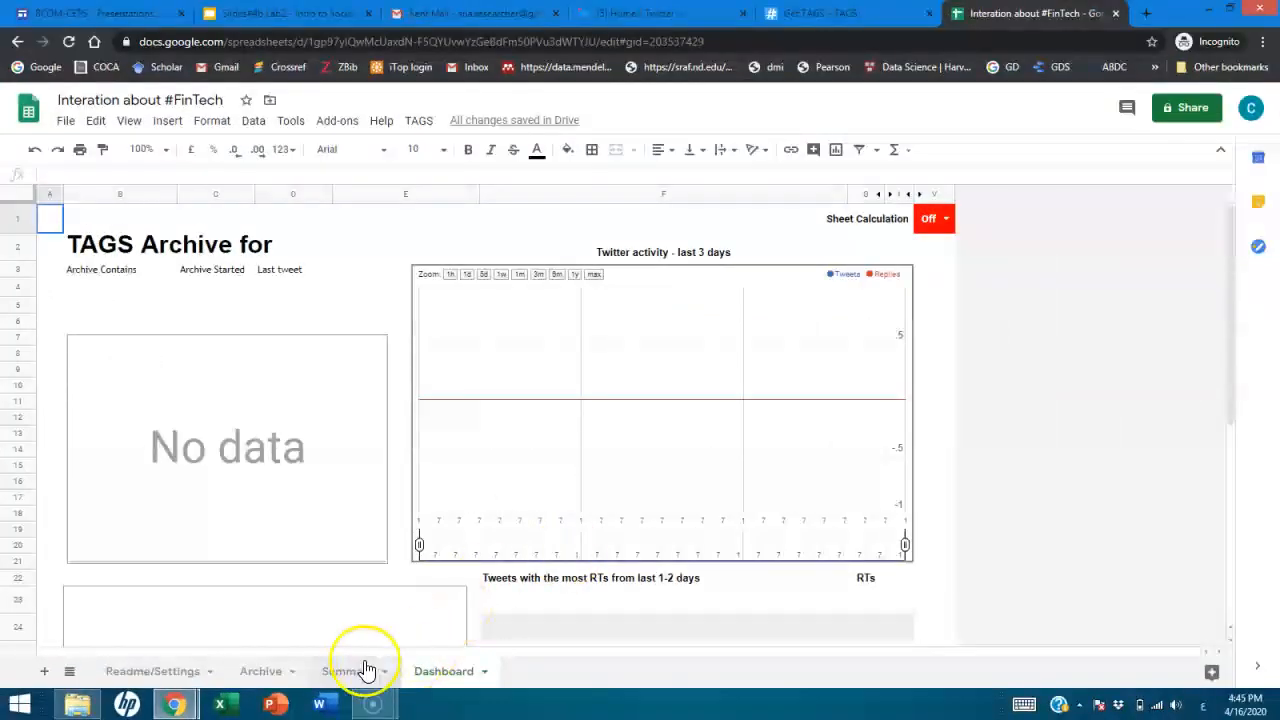
Step: Set Sheet Calculation to On in the Summary sheet and review the top tweeters and archive statistics
{"action": "left_click", "coordinate": [171, 671]}
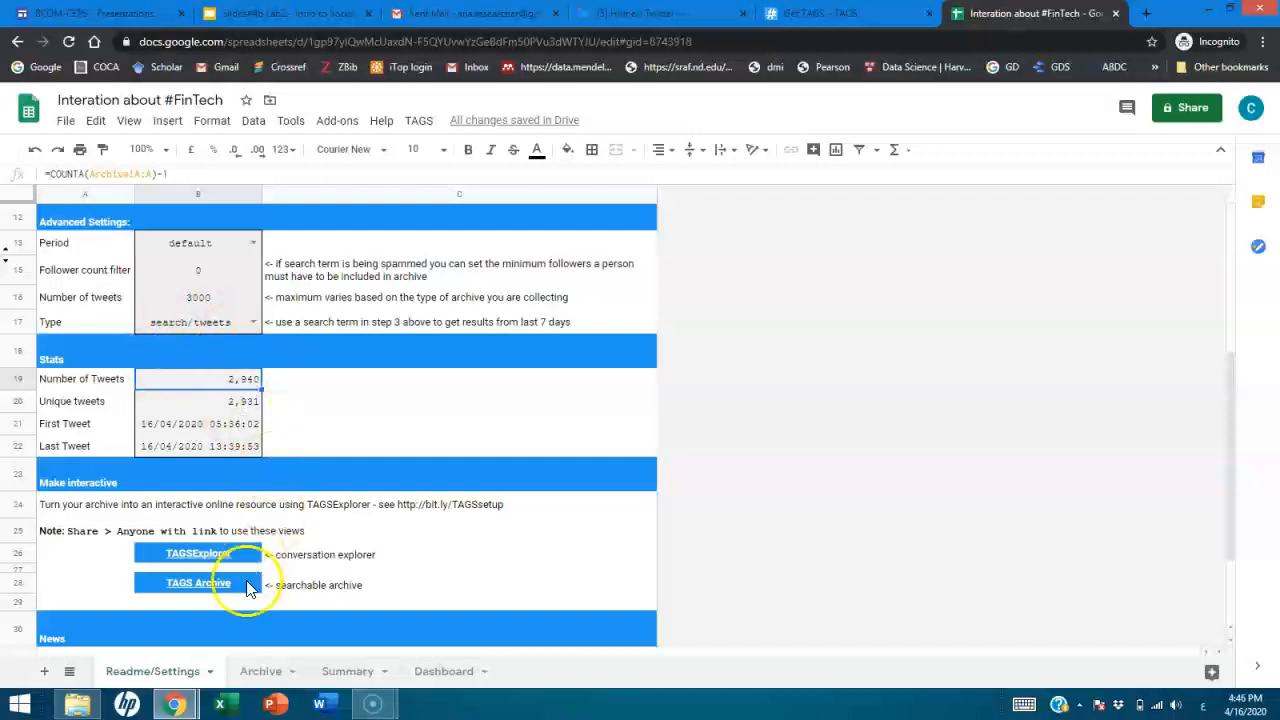
{"action": "left_click", "coordinate": [252, 672]}
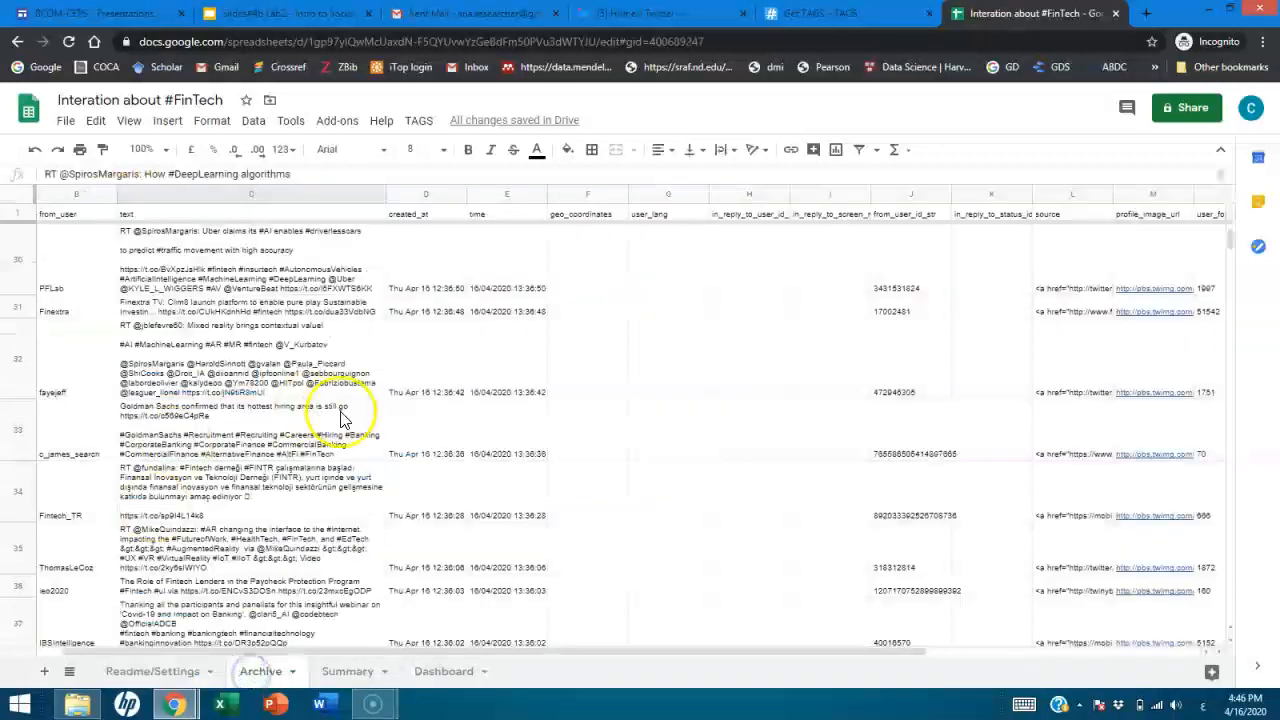
{"action": "left_click", "coordinate": [346, 669]}
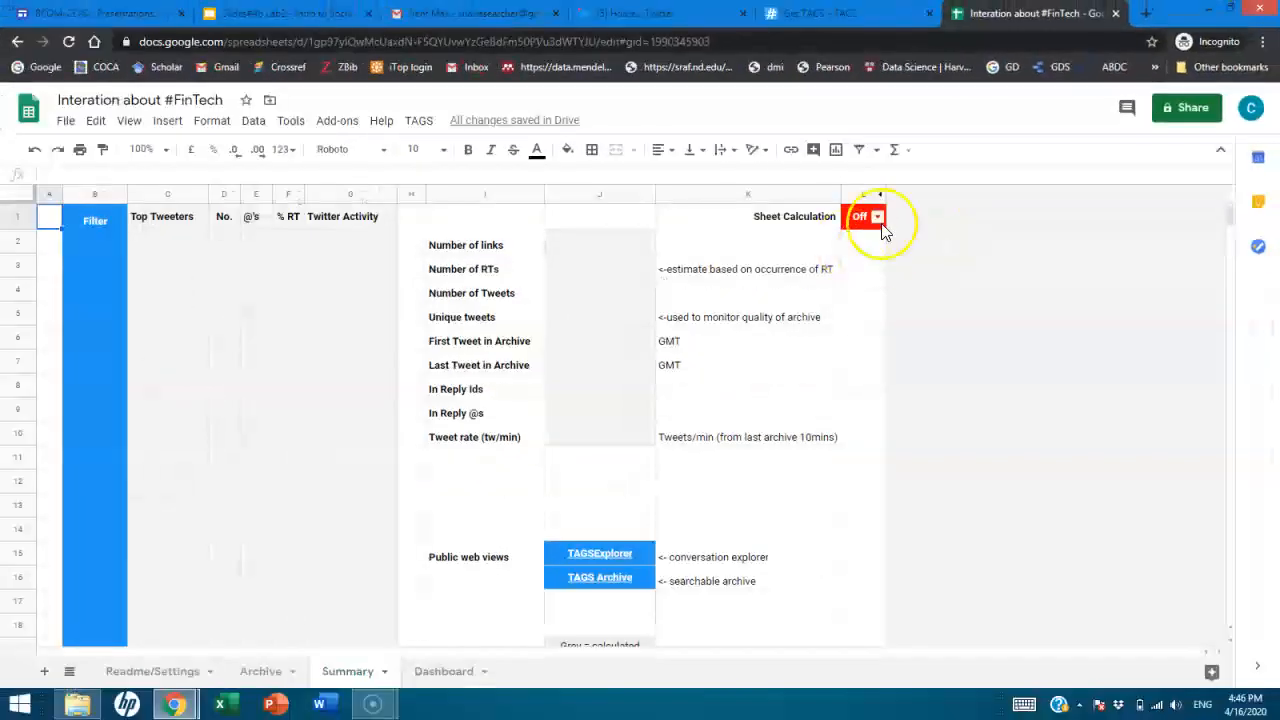
{"action": "left_click", "coordinate": [877, 217]}
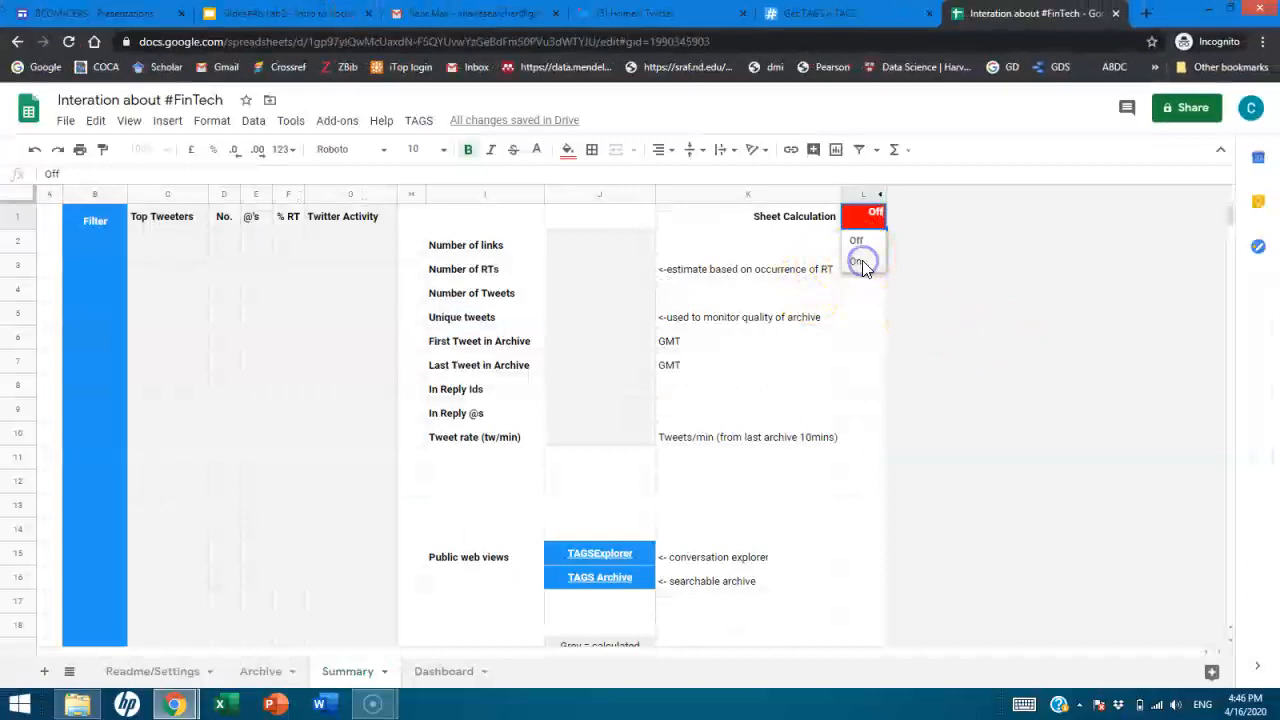
{"action": "left_click", "coordinate": [862, 263]}
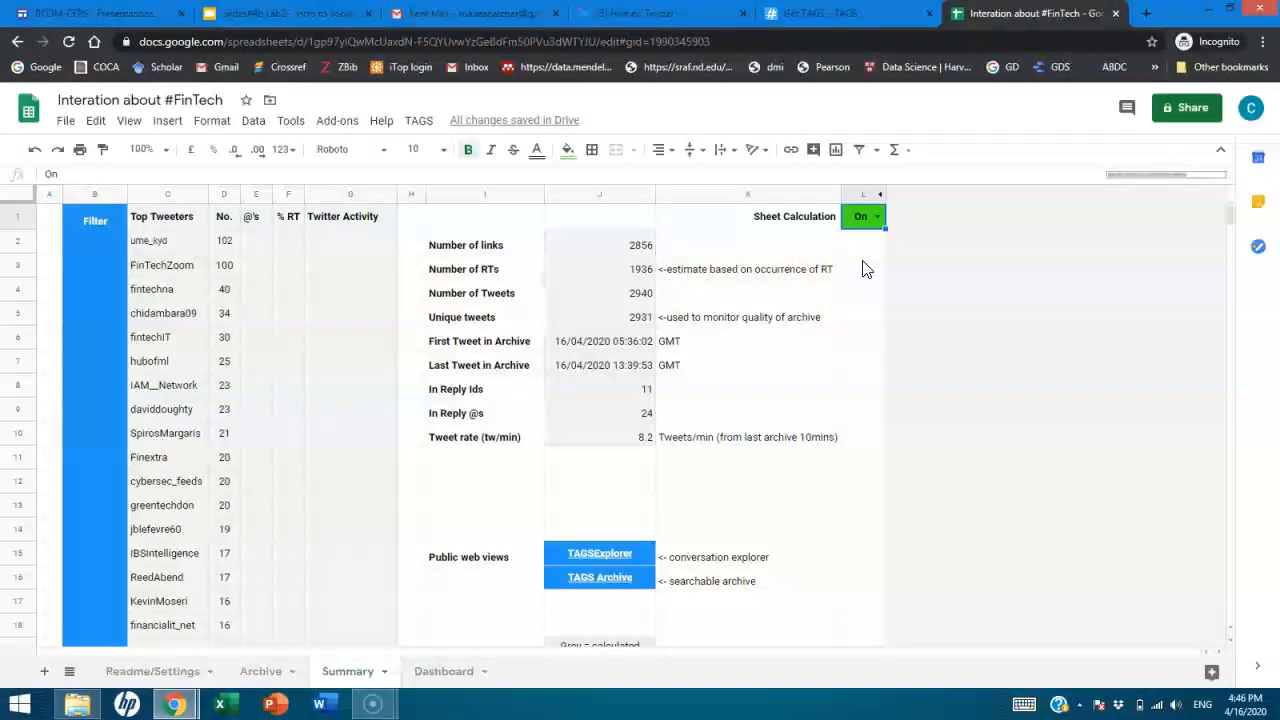
{"action": "scroll", "coordinate": [377, 334], "scroll_direction": "down", "scroll_amount": 3}
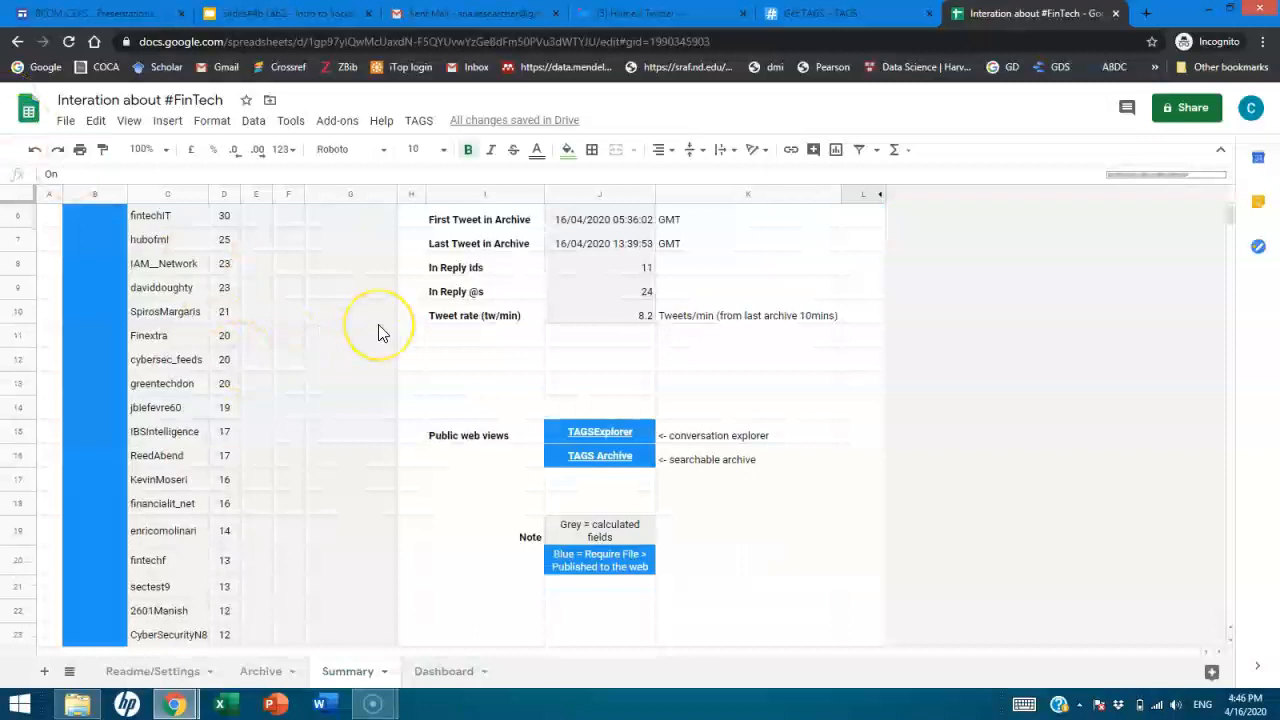
{"action": "scroll", "coordinate": [378, 334], "scroll_direction": "up", "scroll_amount": 1}
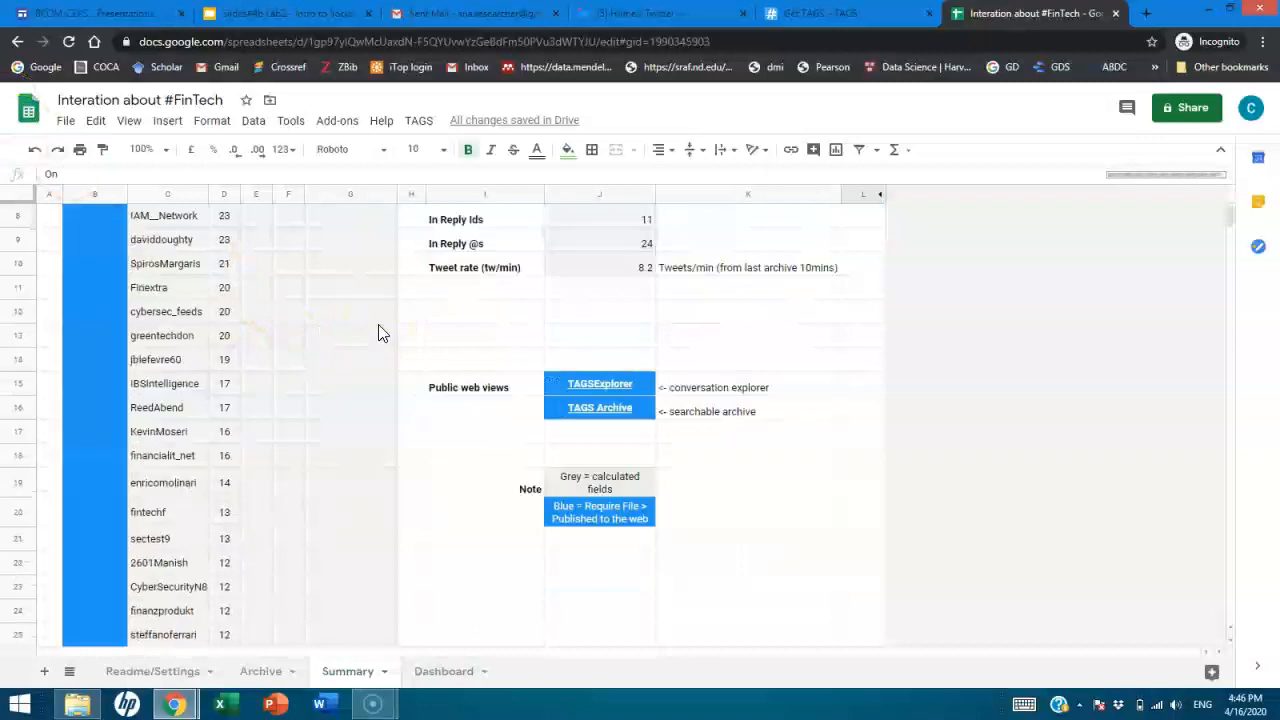
{"action": "scroll", "coordinate": [378, 334], "scroll_direction": "up", "scroll_amount": 3}
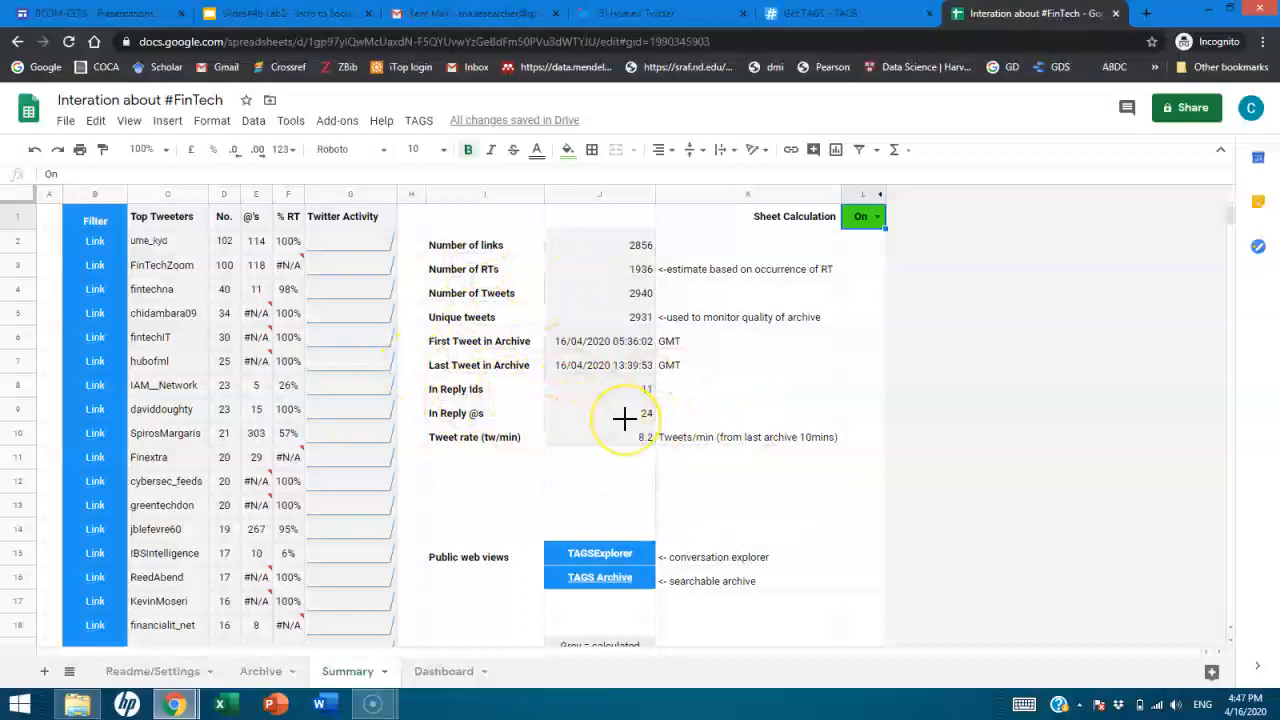
Step: Set Sheet Calculation to On in the Dashboard sheet
{"action": "left_click", "coordinate": [440, 675]}
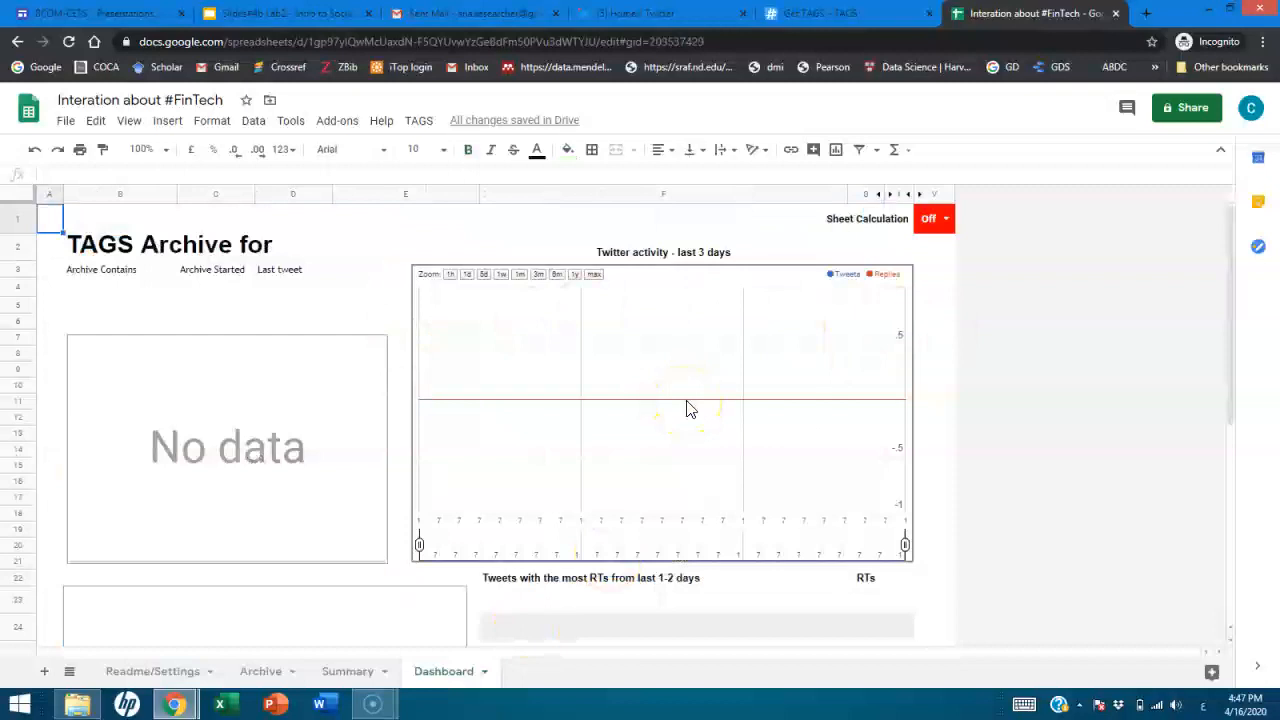
{"action": "left_click", "coordinate": [949, 220]}
{"action": "left_click", "coordinate": [929, 266]}
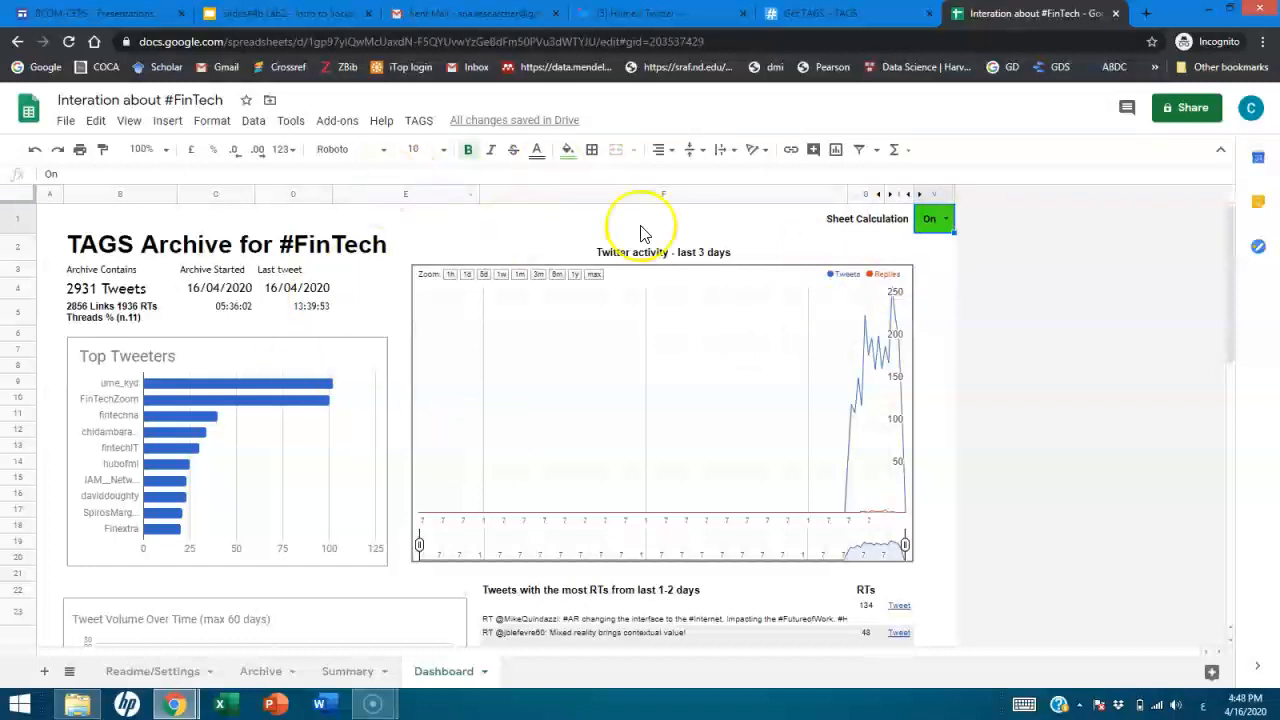
Step: Examine the available TAGS commands, then the Dashboard's Top Tweeters chart, tweet volume chart and most retweeted tweets
{"action": "left_click", "coordinate": [412, 122]}
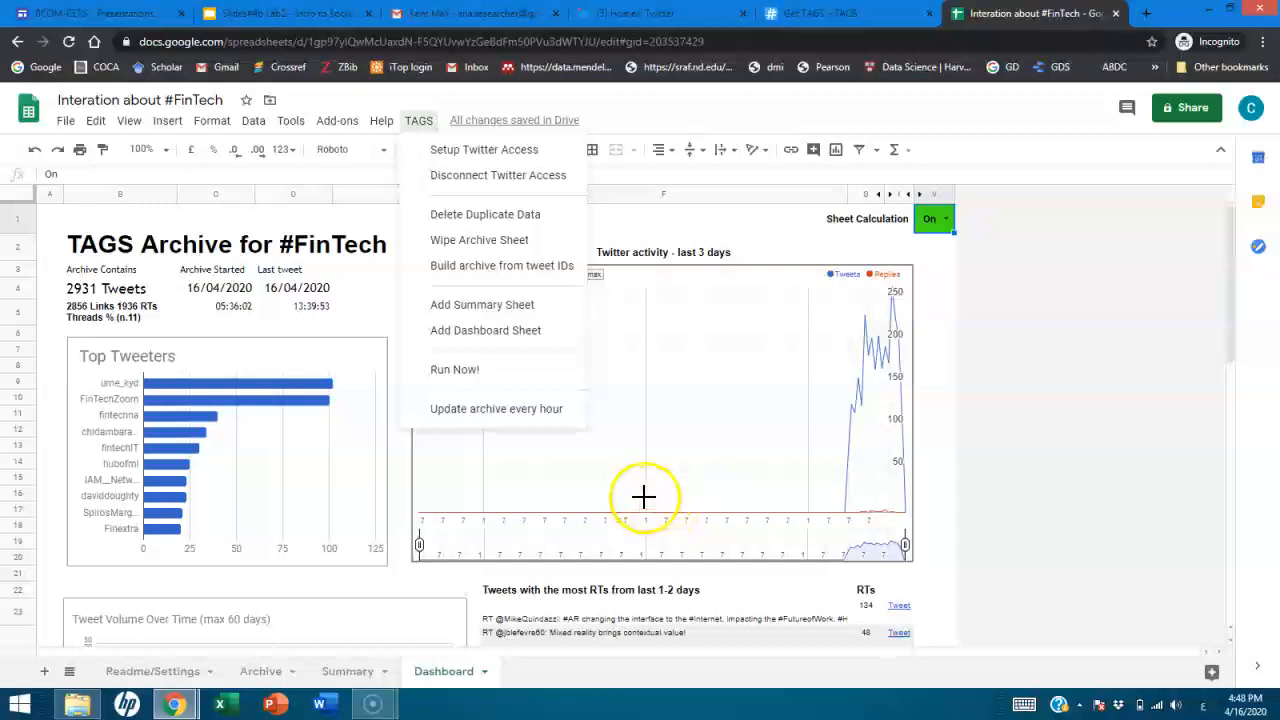
{"action": "left_click", "coordinate": [413, 140]}
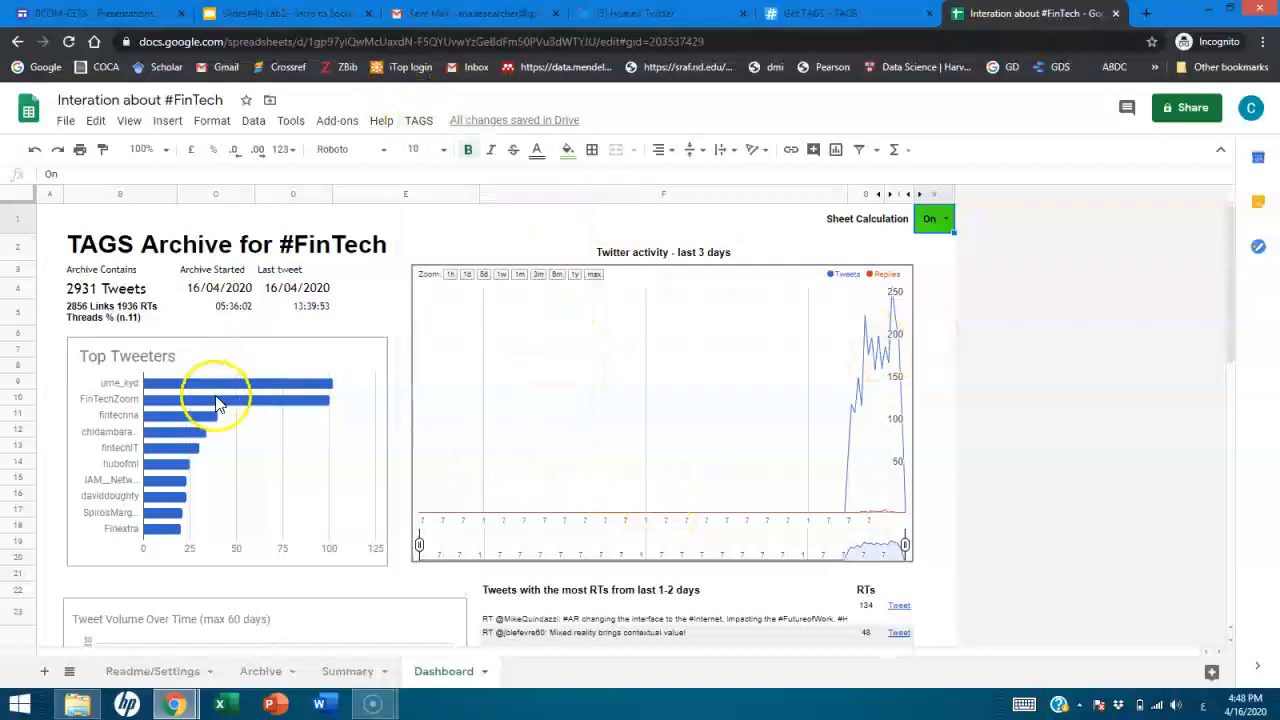
{"action": "left_click", "coordinate": [160, 388]}
{"action": "mouse_move", "coordinate": [168, 389]}
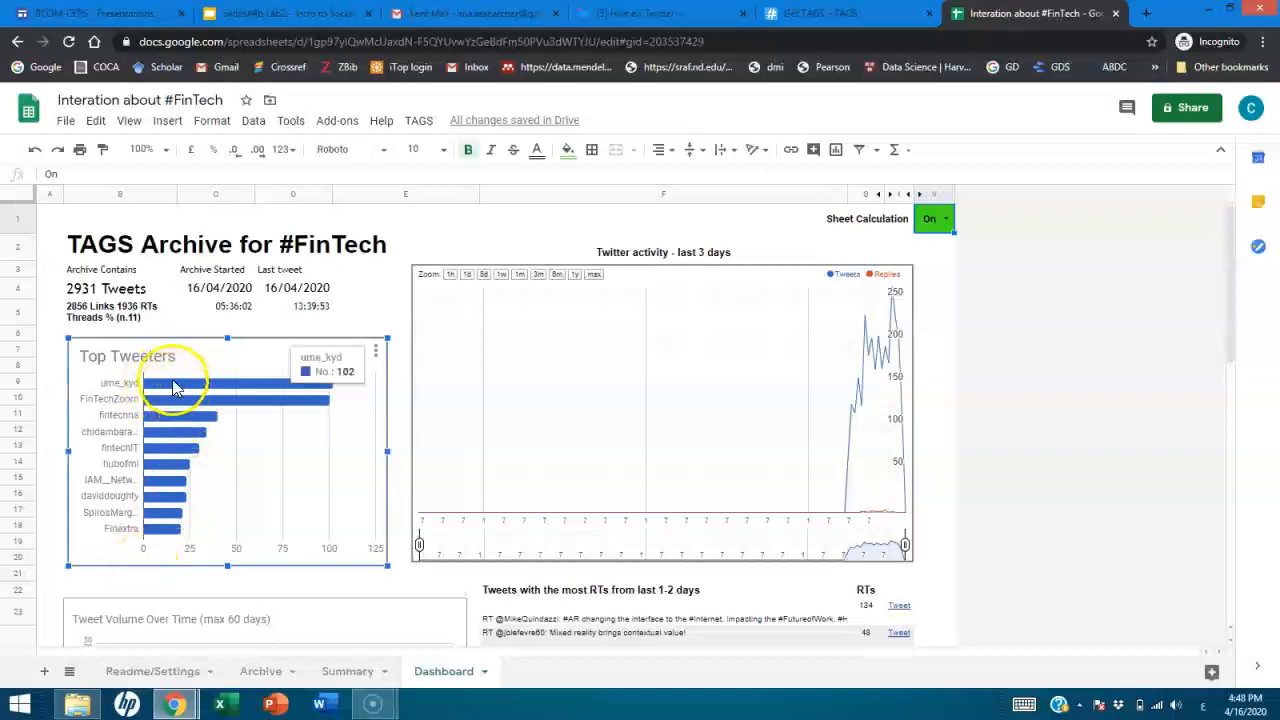
{"action": "mouse_move", "coordinate": [220, 393]}
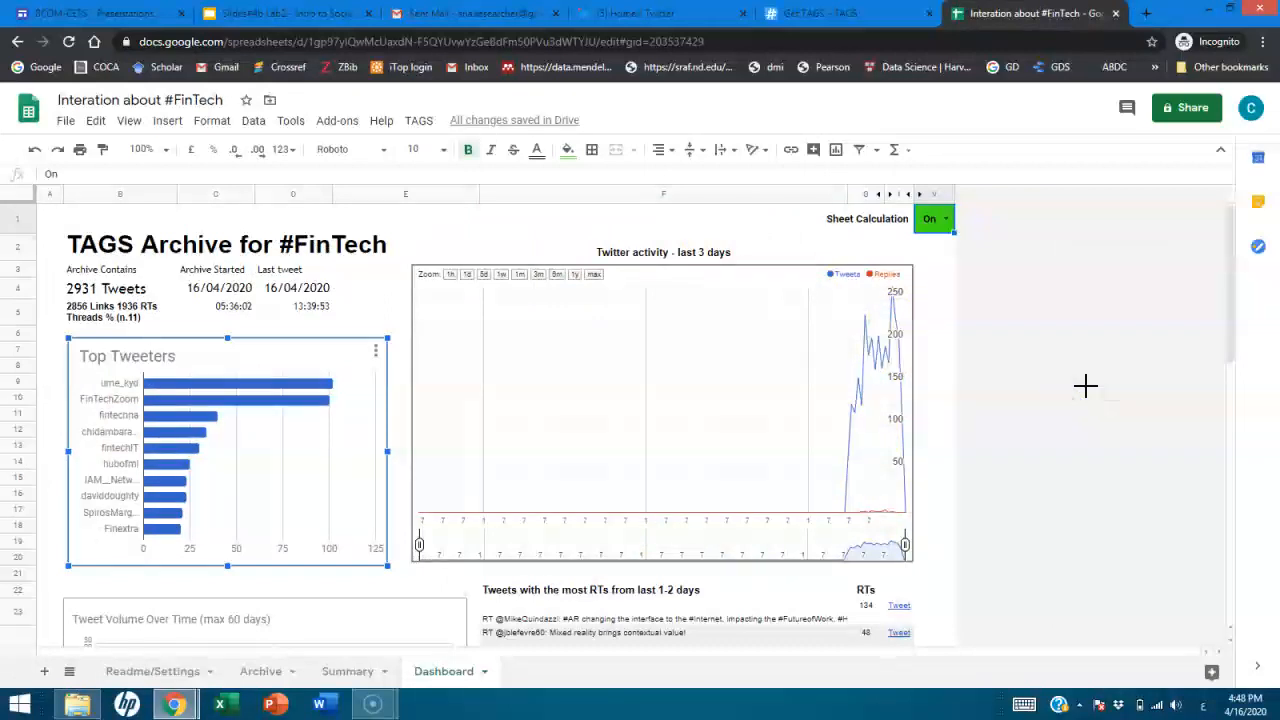
{"action": "scroll", "coordinate": [1090, 395], "scroll_direction": "down", "scroll_amount": 3}
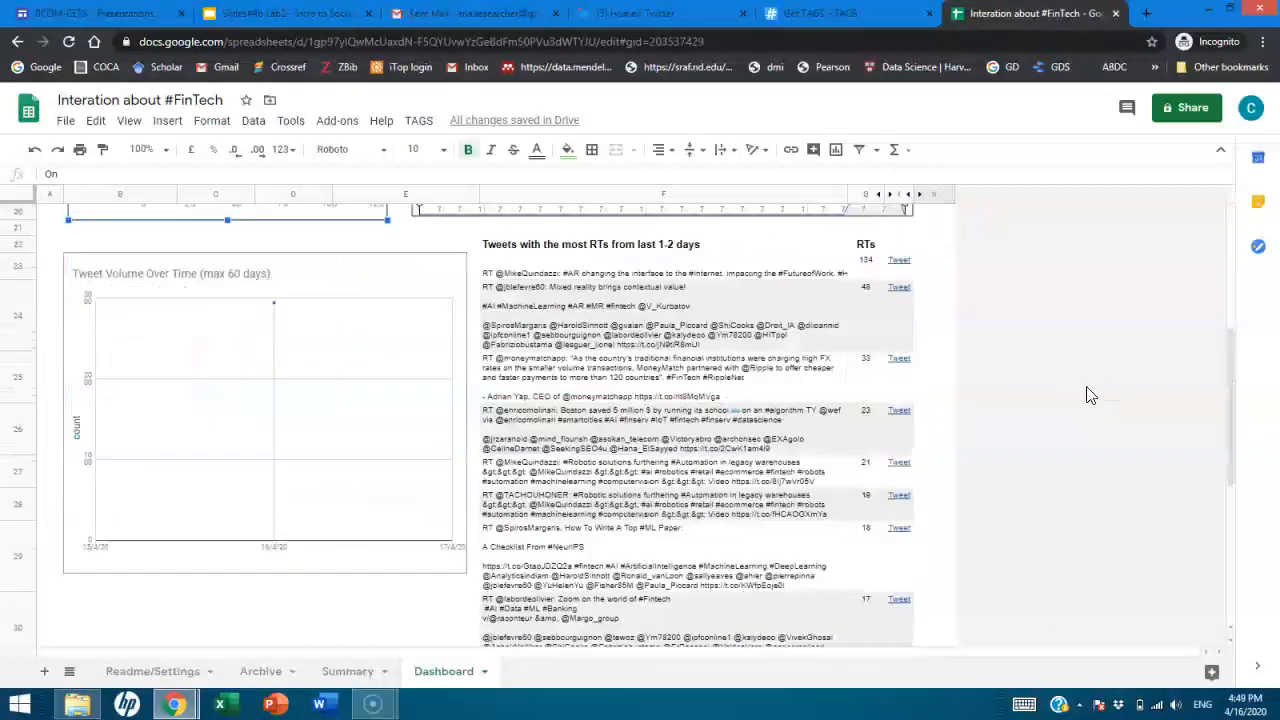
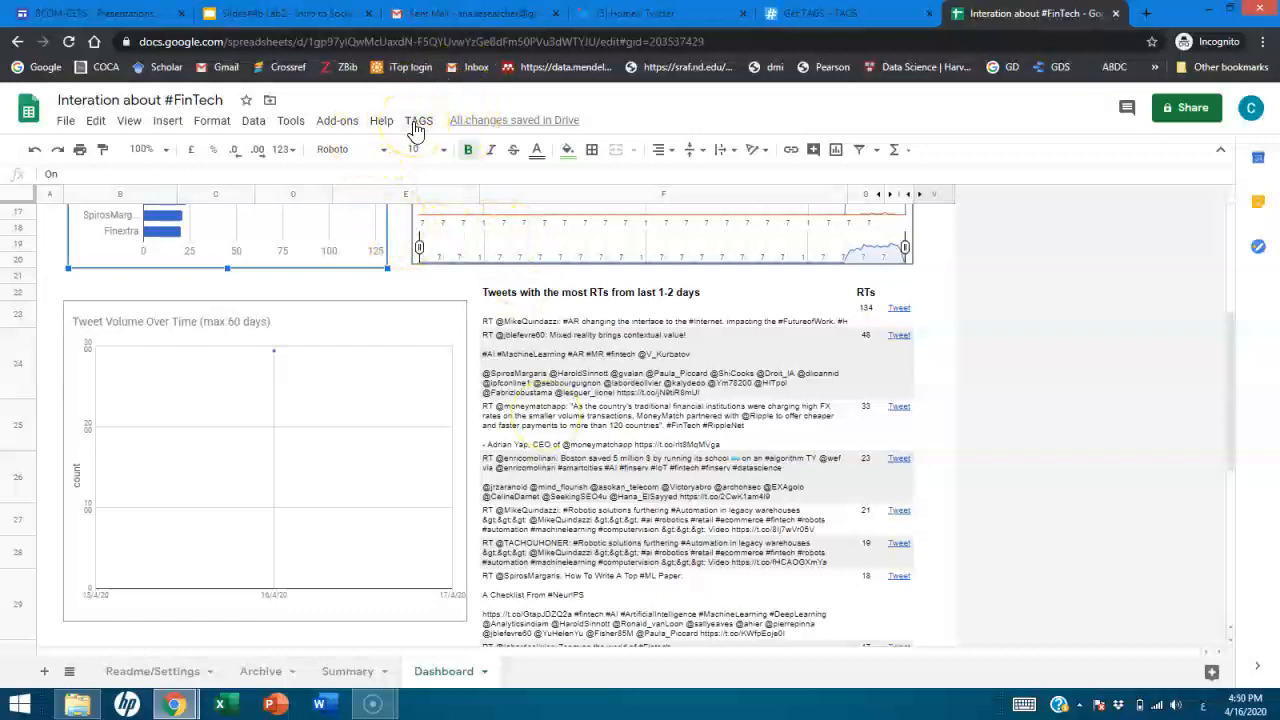
{"action": "left_click", "coordinate": [417, 125]}
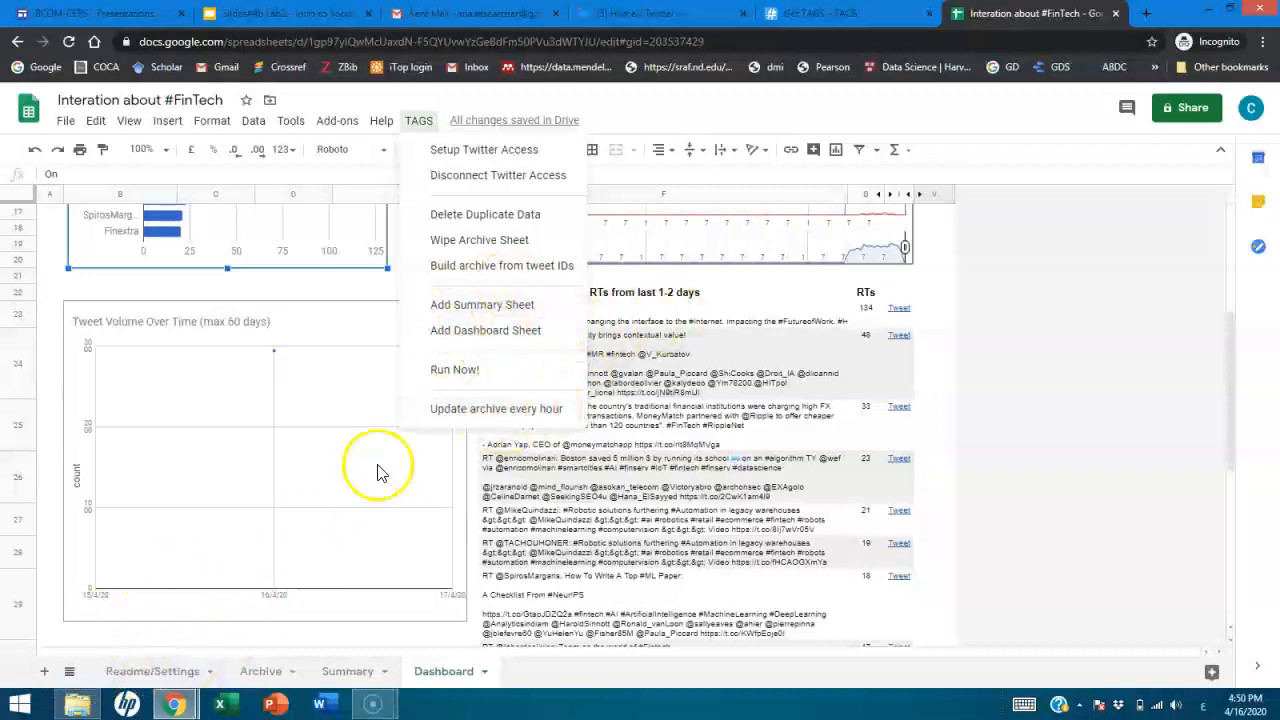
{"action": "left_click", "coordinate": [1005, 346]}
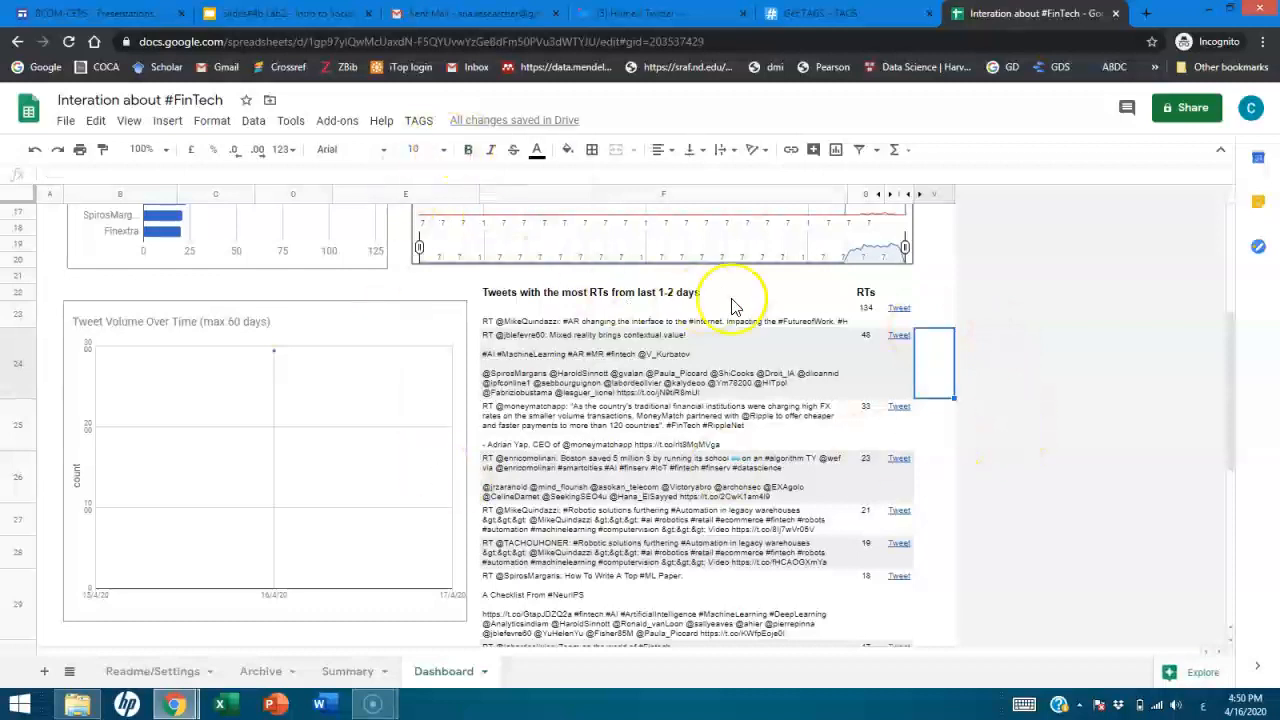
Step: Open the Readme/Settings sheet and turn on link sharing for the spreadsheet so anyone with the link can view
{"action": "left_click", "coordinate": [130, 672]}
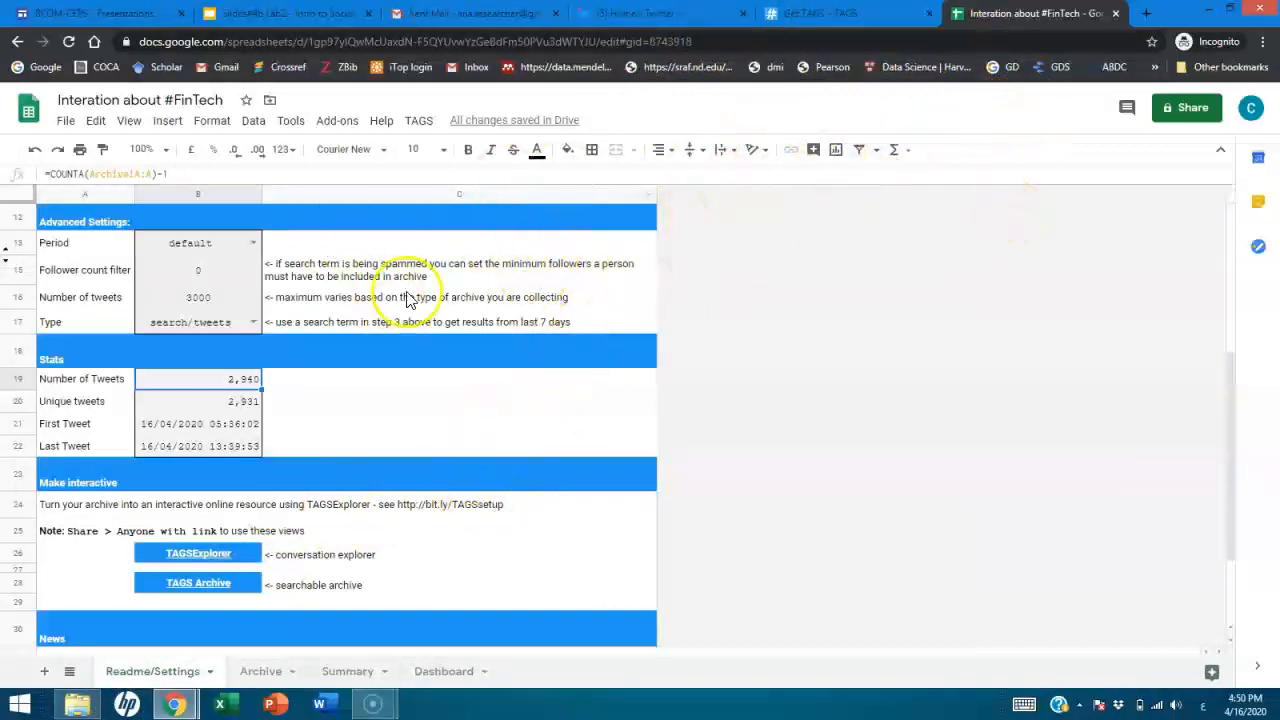
{"action": "left_click", "coordinate": [1199, 112]}
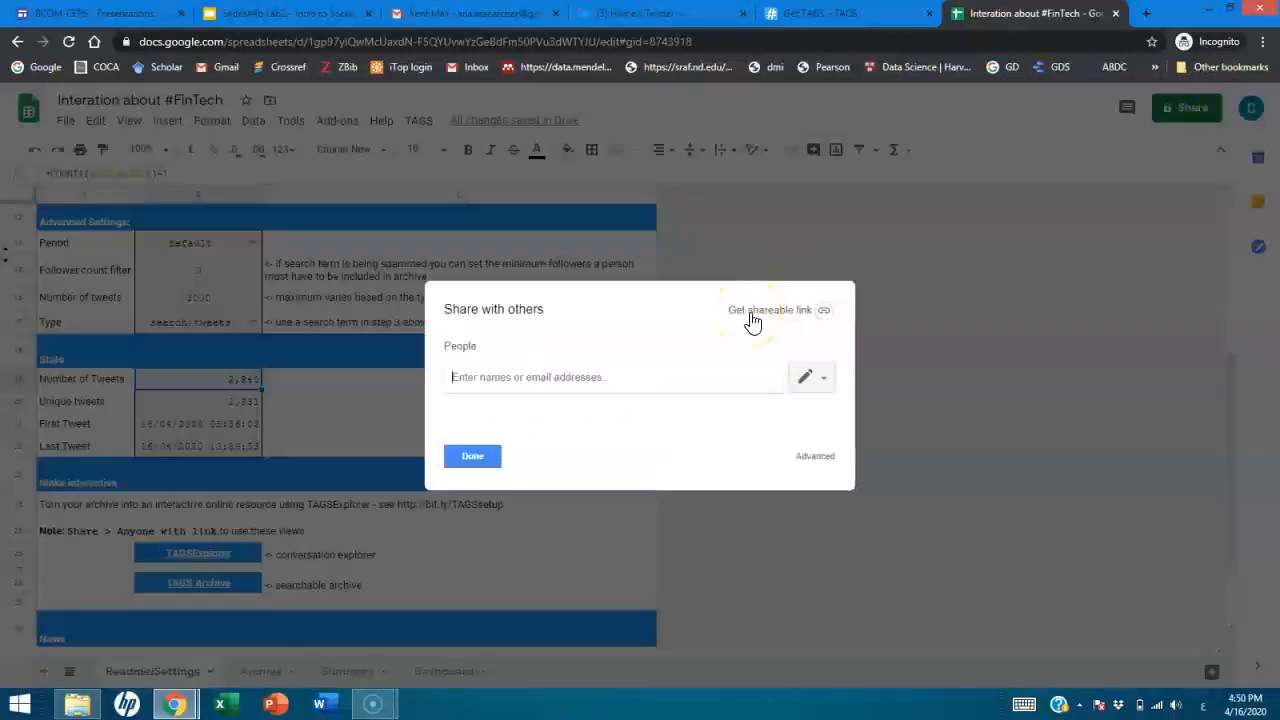
{"action": "left_click", "coordinate": [754, 312]}
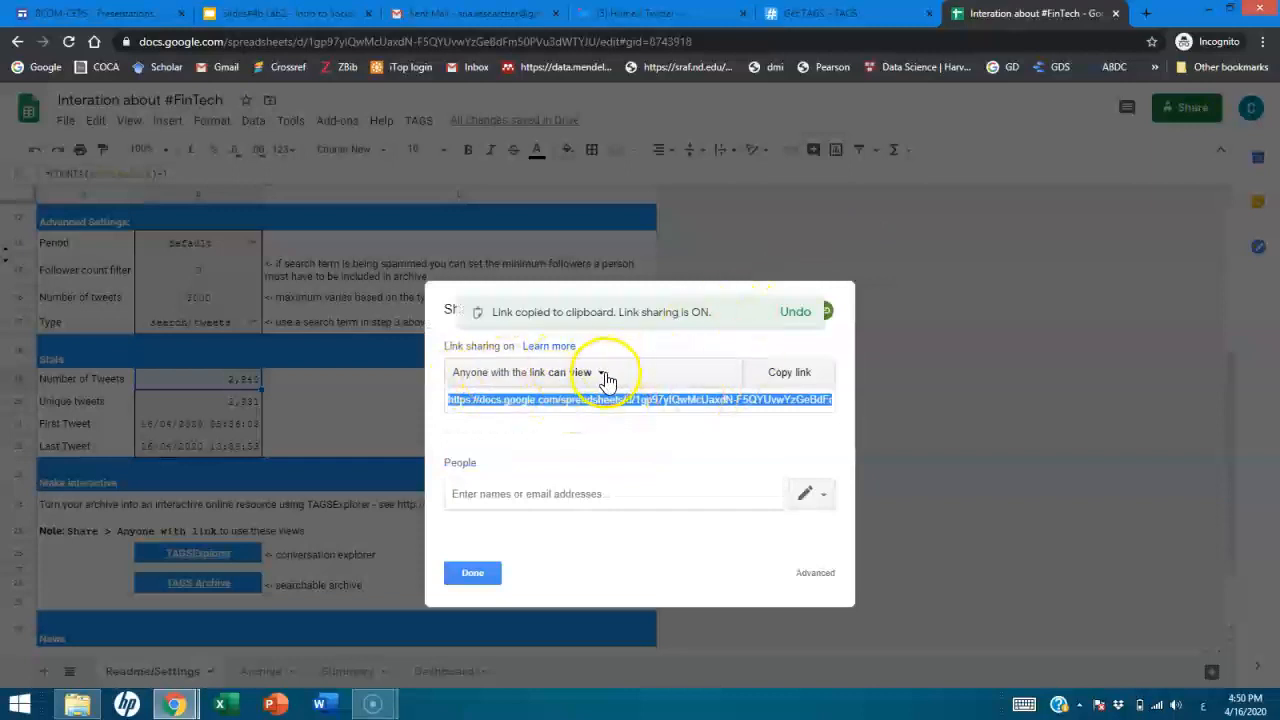
{"action": "left_click", "coordinate": [465, 573]}
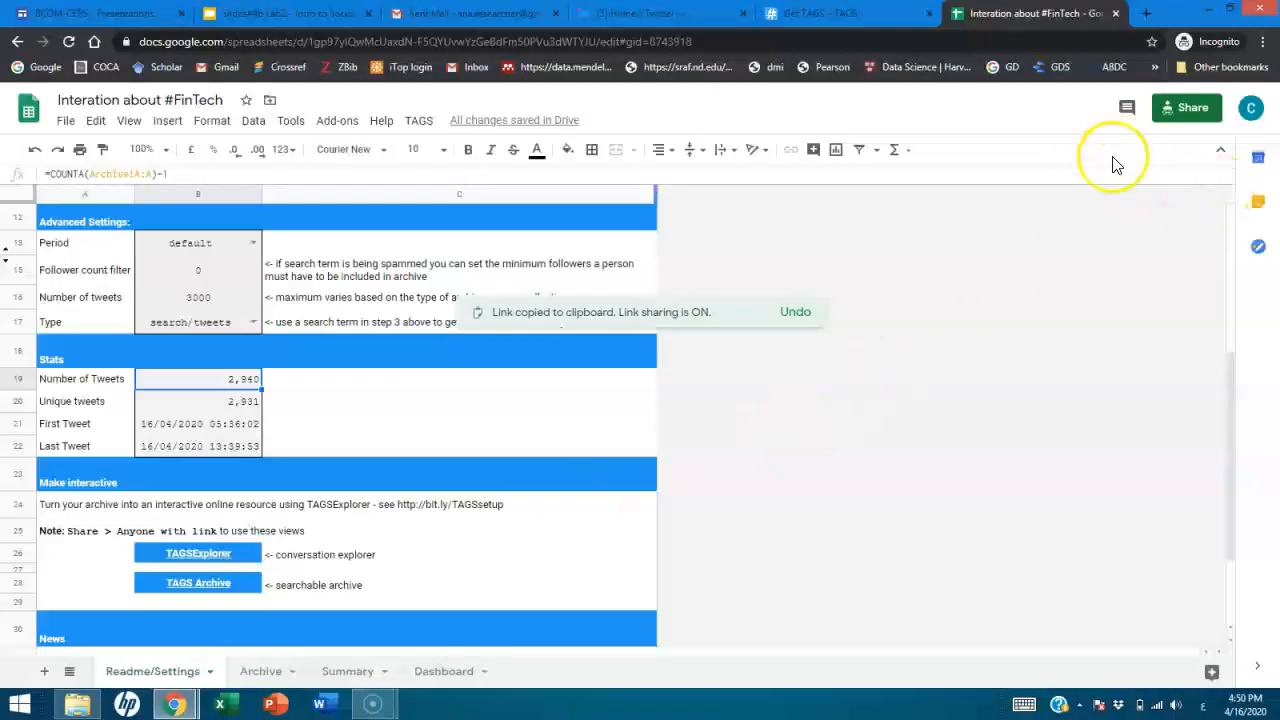
{"action": "double_click", "coordinate": [1060, 242]}
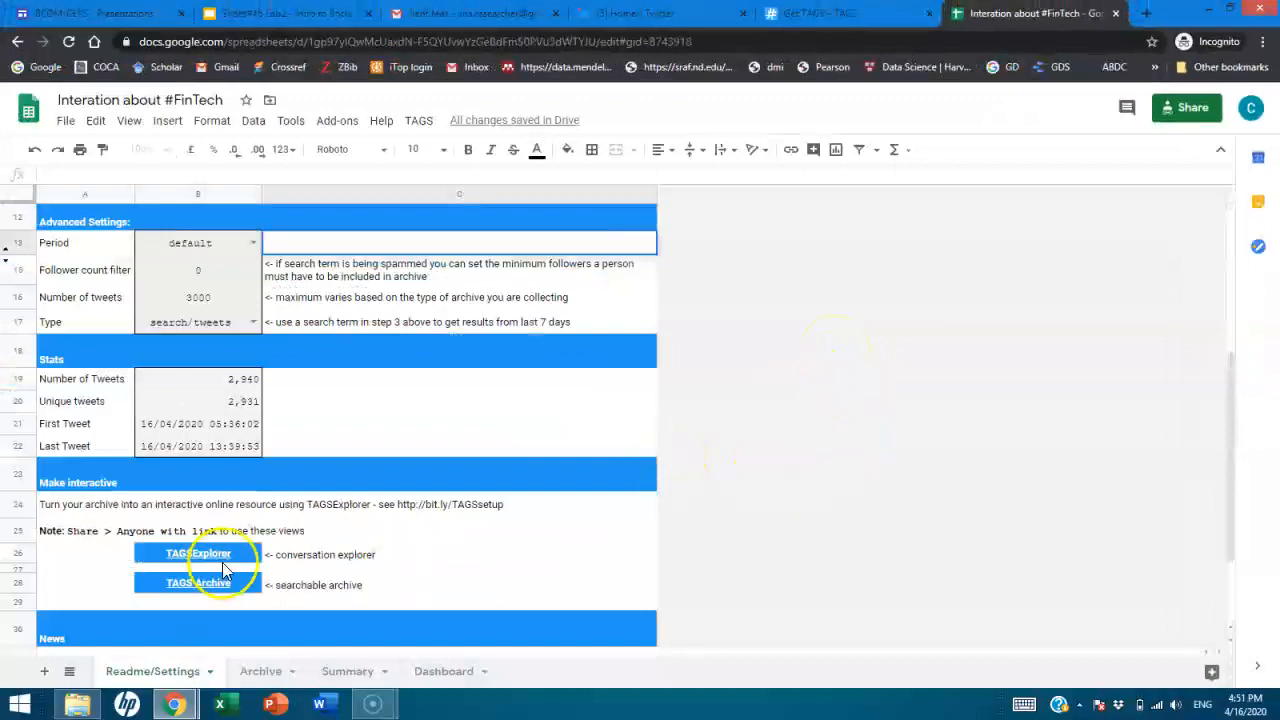
Step: Follow the TAGSExplorer link in the Make interactive section to open the conversation explorer
{"action": "scroll", "coordinate": [223, 563], "scroll_direction": "down", "scroll_amount": 1}
{"action": "left_click", "coordinate": [520, 426]}
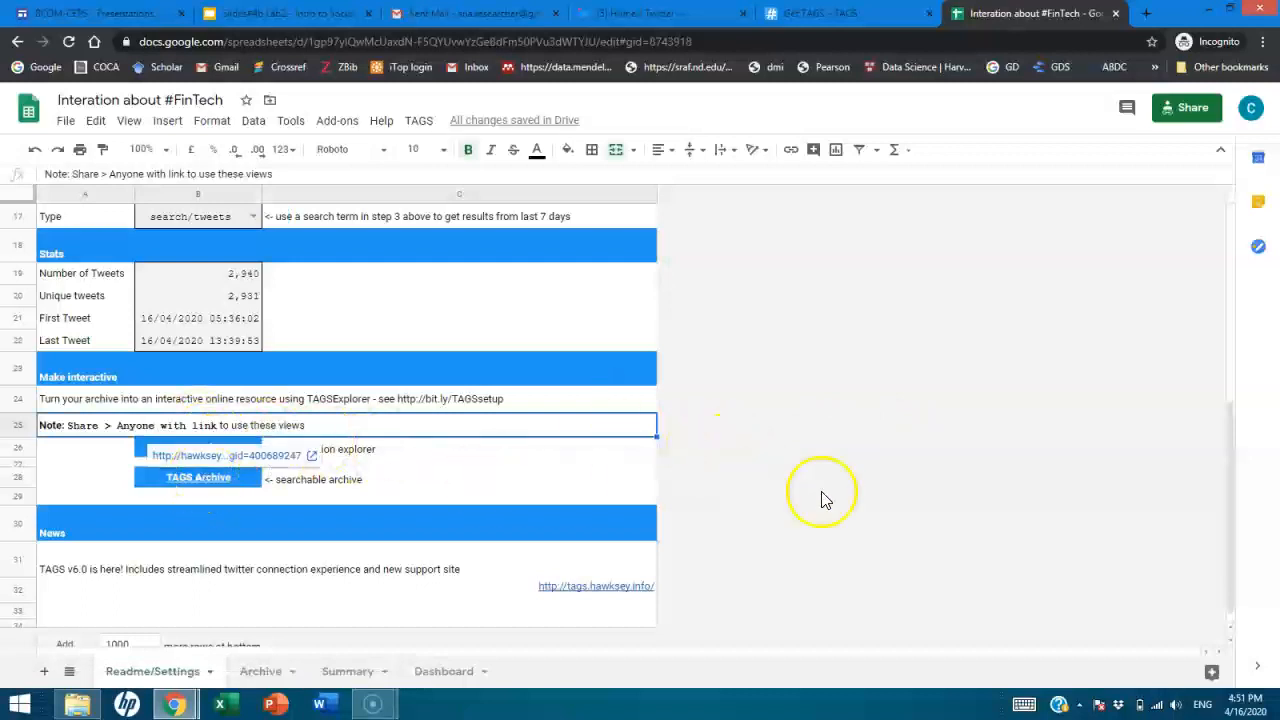
{"action": "left_click", "coordinate": [350, 449]}
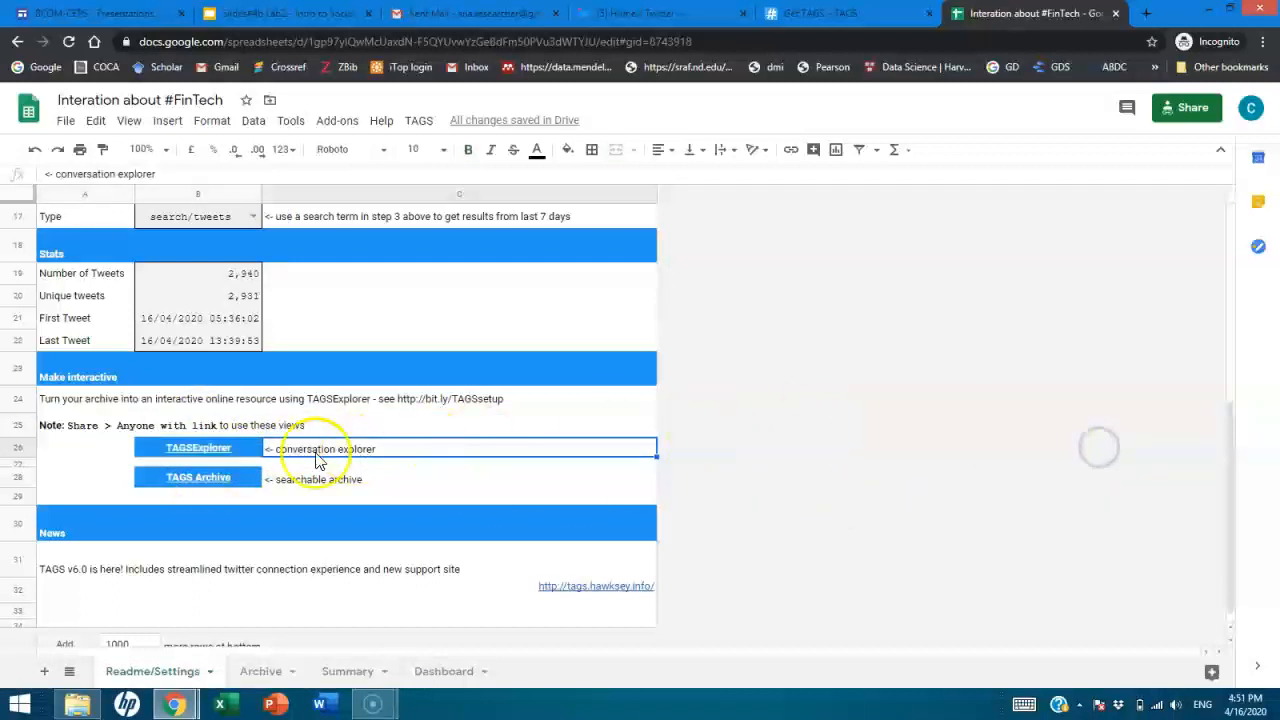
{"action": "left_click", "coordinate": [192, 452]}
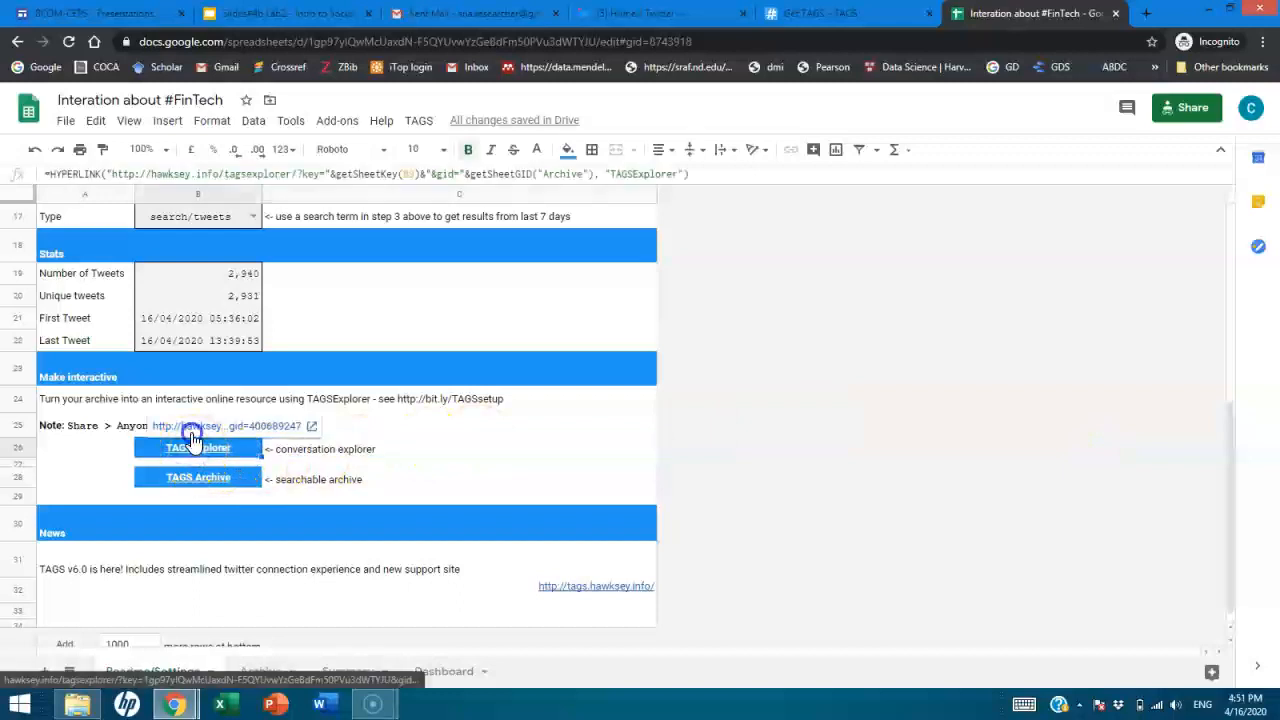
{"action": "left_click", "coordinate": [192, 427]}
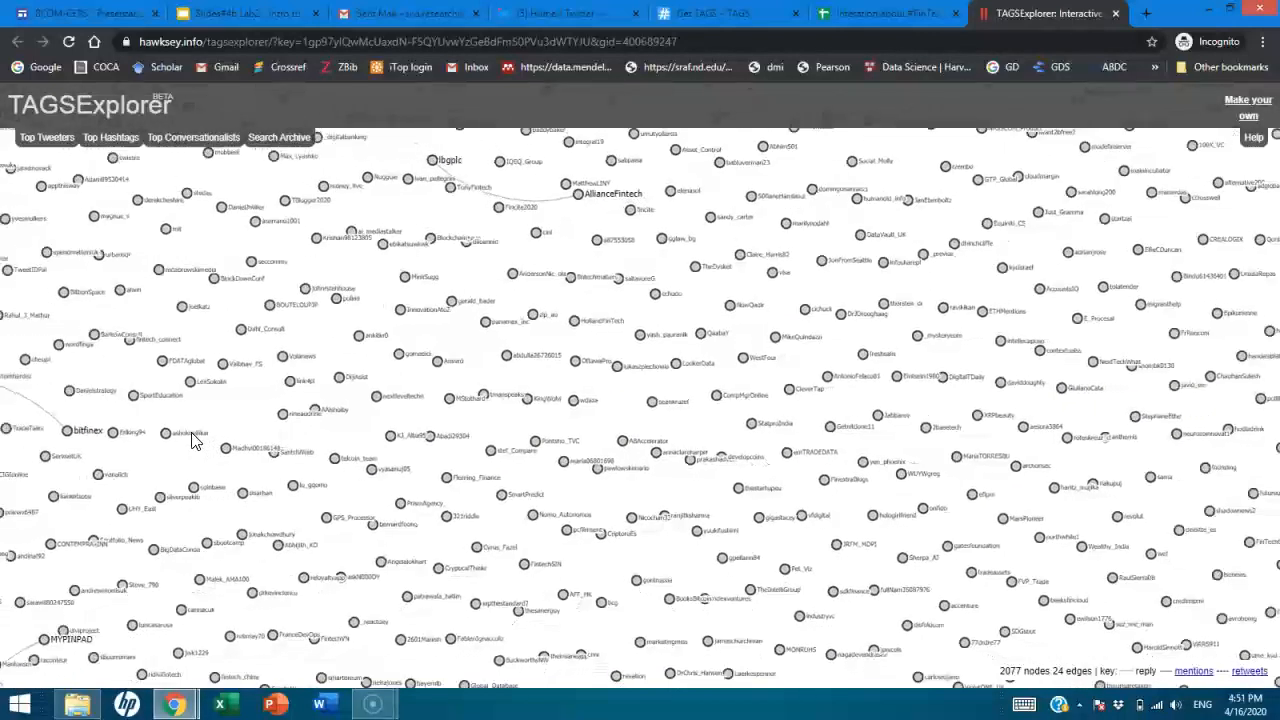
Step: Examine the Top Tweeters and Top Hashtags rankings in TAGSExplorer, and close the ranking
{"action": "mouse_move", "coordinate": [193, 441]}
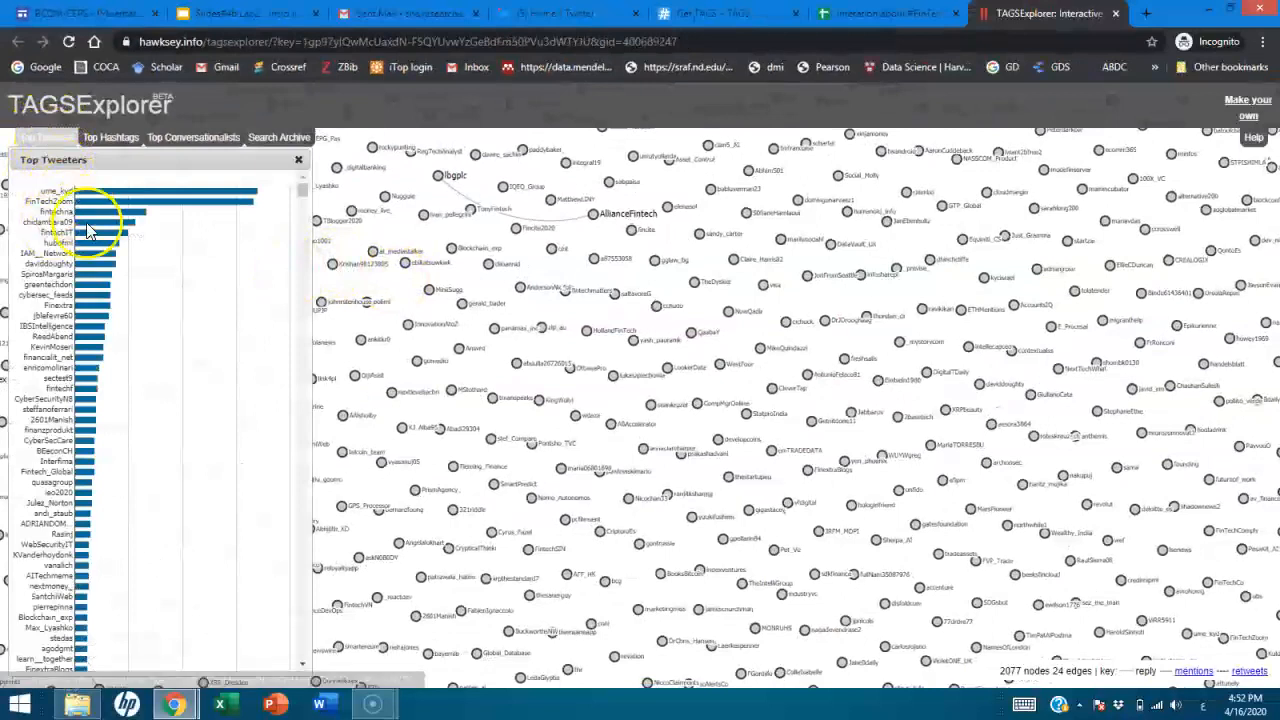
{"action": "left_click", "coordinate": [113, 147]}
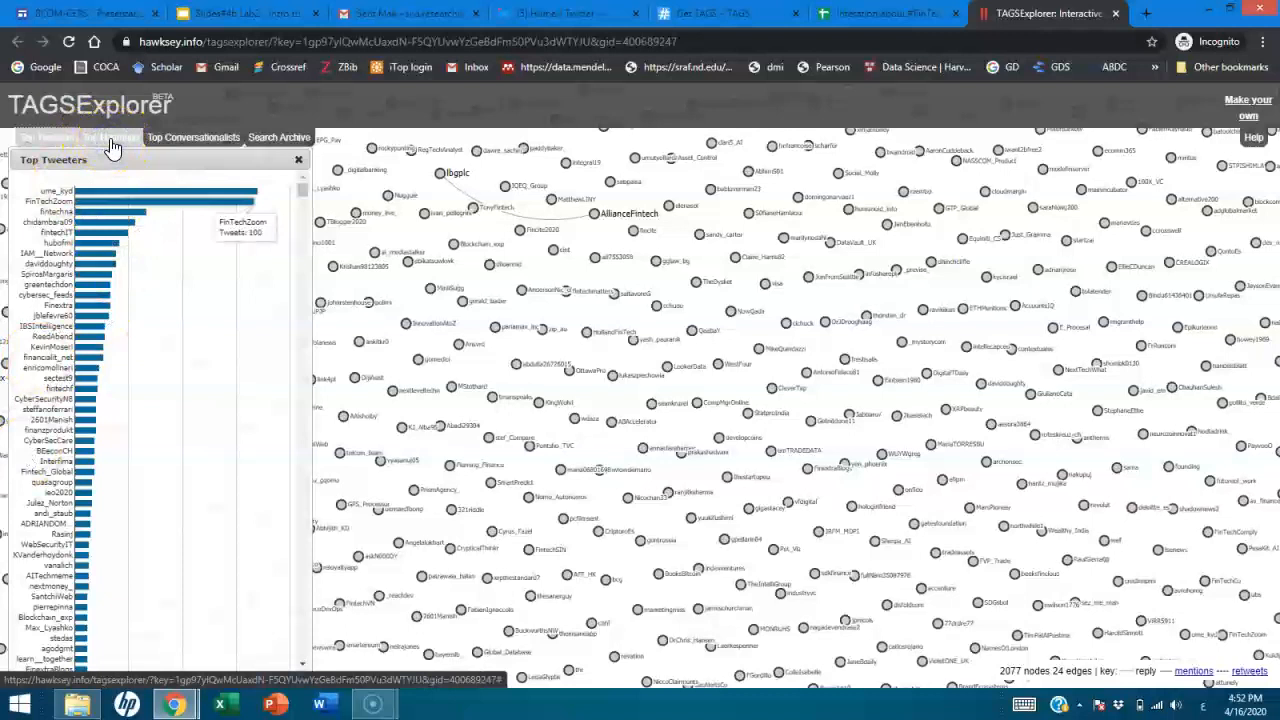
{"action": "left_click", "coordinate": [113, 147]}
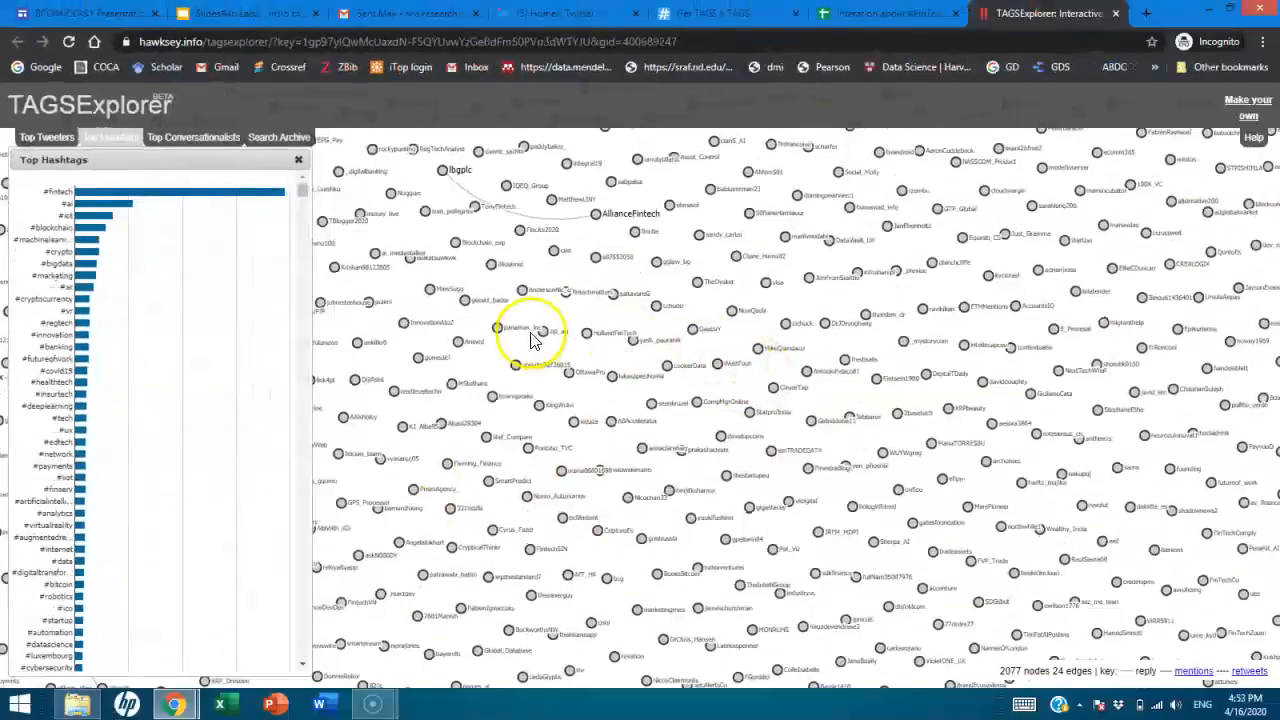
{"action": "left_click", "coordinate": [300, 160]}
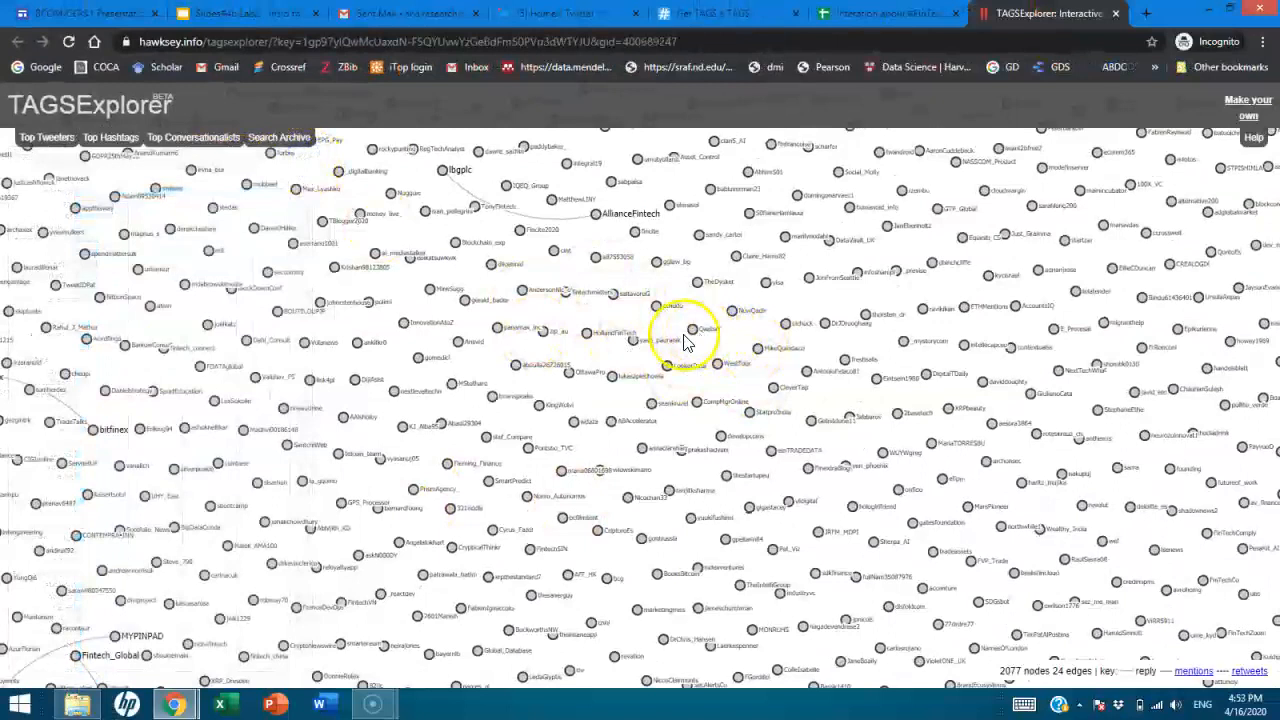
Step: Explore the reply network by moving and selecting individual account nodes in the graph
{"action": "left_click", "coordinate": [628, 401]}
{"action": "left_click_drag", "start_coordinate": [438, 514], "coordinate": [431, 354]}
{"action": "left_click", "coordinate": [514, 294]}
{"action": "left_click", "coordinate": [568, 372]}
{"action": "left_click", "coordinate": [567, 371]}
{"action": "left_click", "coordinate": [592, 430]}
{"action": "left_click", "coordinate": [757, 415]}
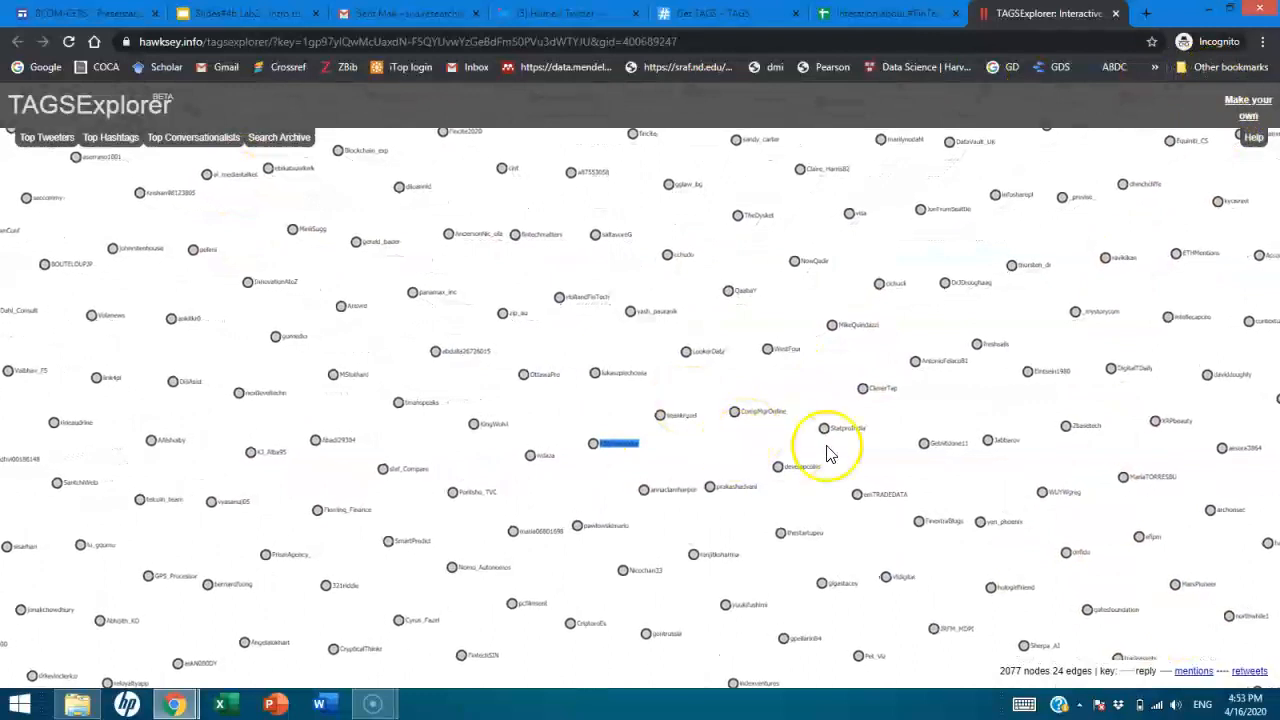
Step: Show mention links in the network graph and move the most prominent account nodes to inspect their connections
{"action": "left_click", "coordinate": [1190, 671]}
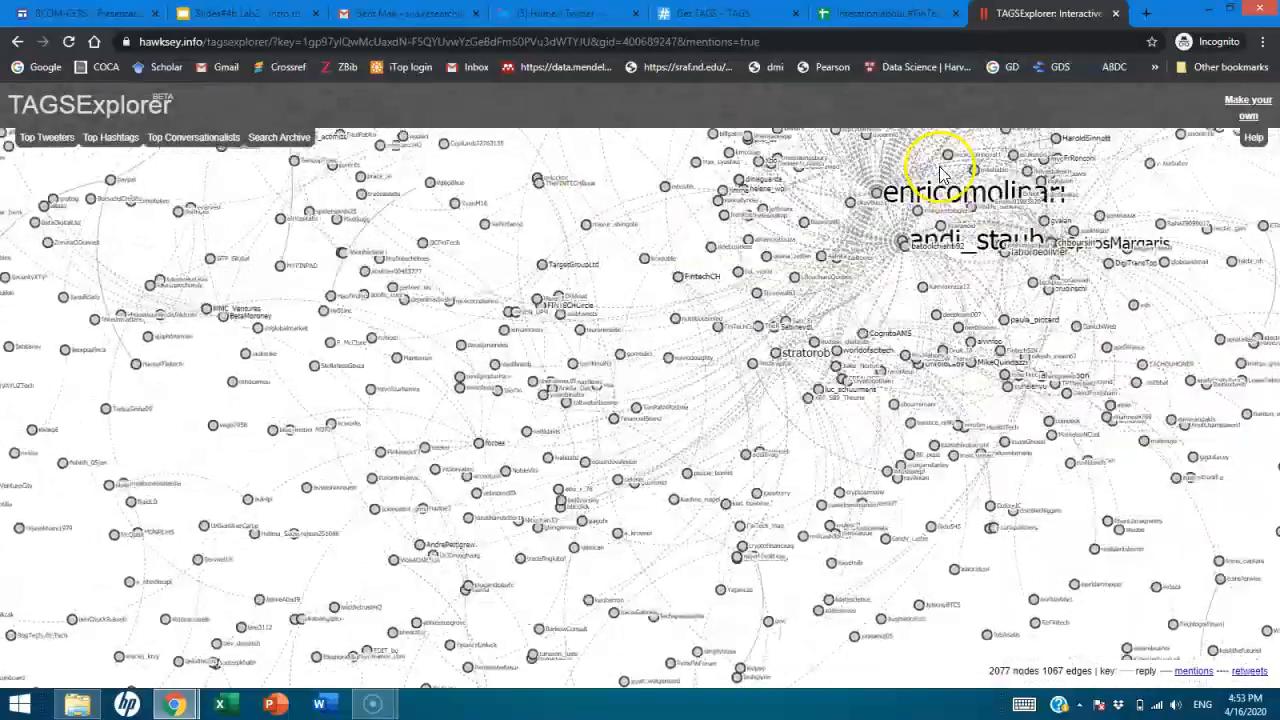
{"action": "left_click_drag", "start_coordinate": [906, 190], "coordinate": [571, 559]}
{"action": "left_click", "coordinate": [891, 198]}
{"action": "left_click_drag", "start_coordinate": [888, 181], "coordinate": [537, 414]}
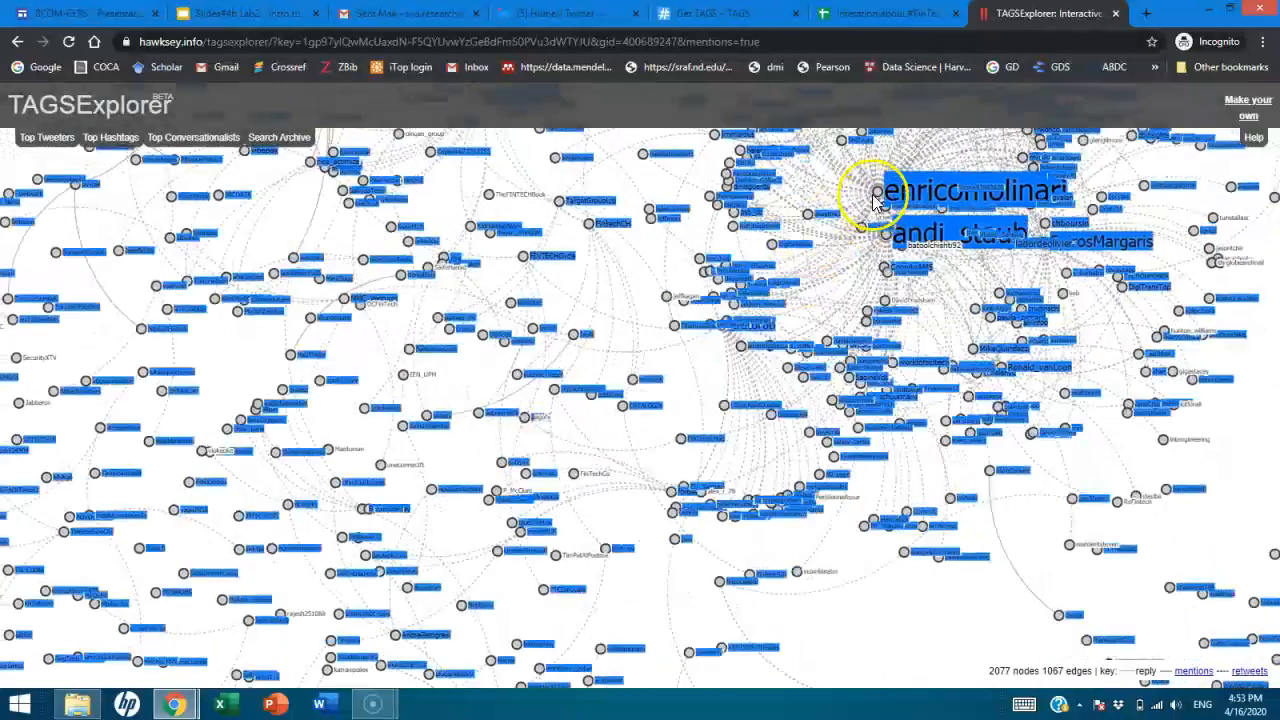
{"action": "left_click_drag", "start_coordinate": [862, 203], "coordinate": [632, 319]}
{"action": "left_click", "coordinate": [890, 588]}
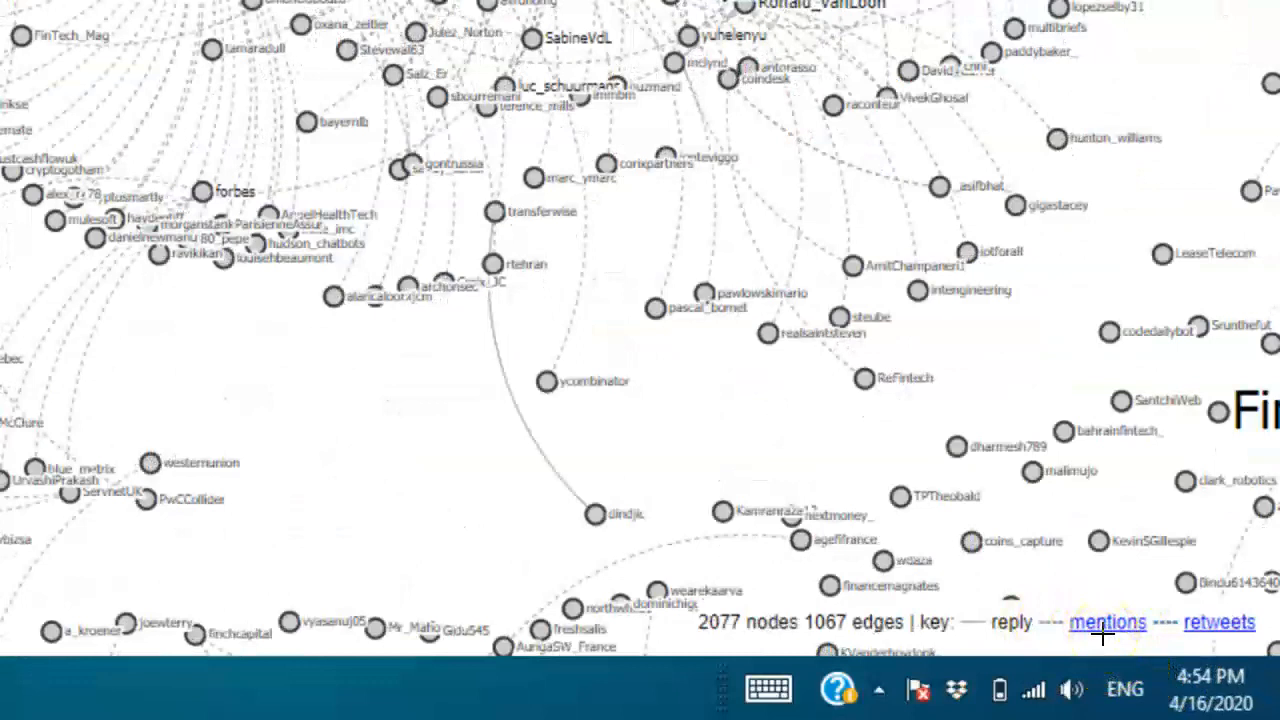
Step: Pull the second large hub node away from its neighbour and show retweet links in the network graph
{"action": "left_click", "coordinate": [1230, 622]}
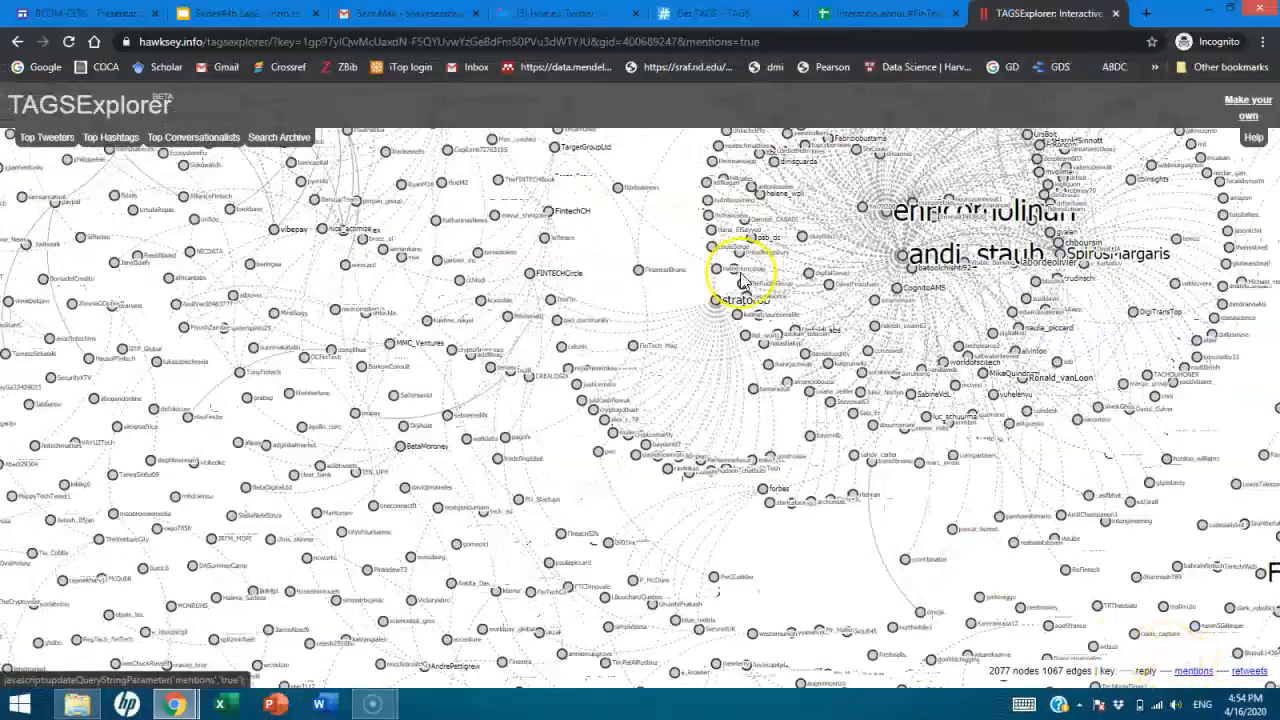
{"action": "left_click_drag", "start_coordinate": [903, 268], "coordinate": [449, 554]}
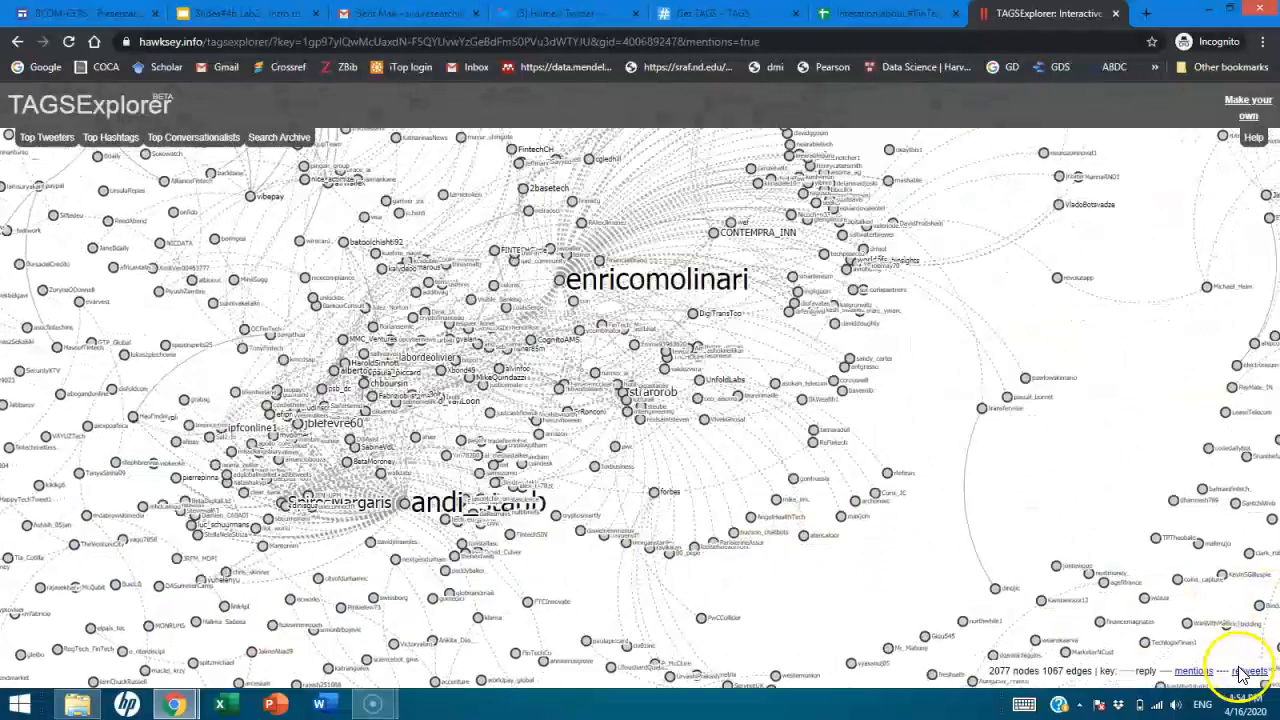
{"action": "left_click", "coordinate": [1248, 677]}
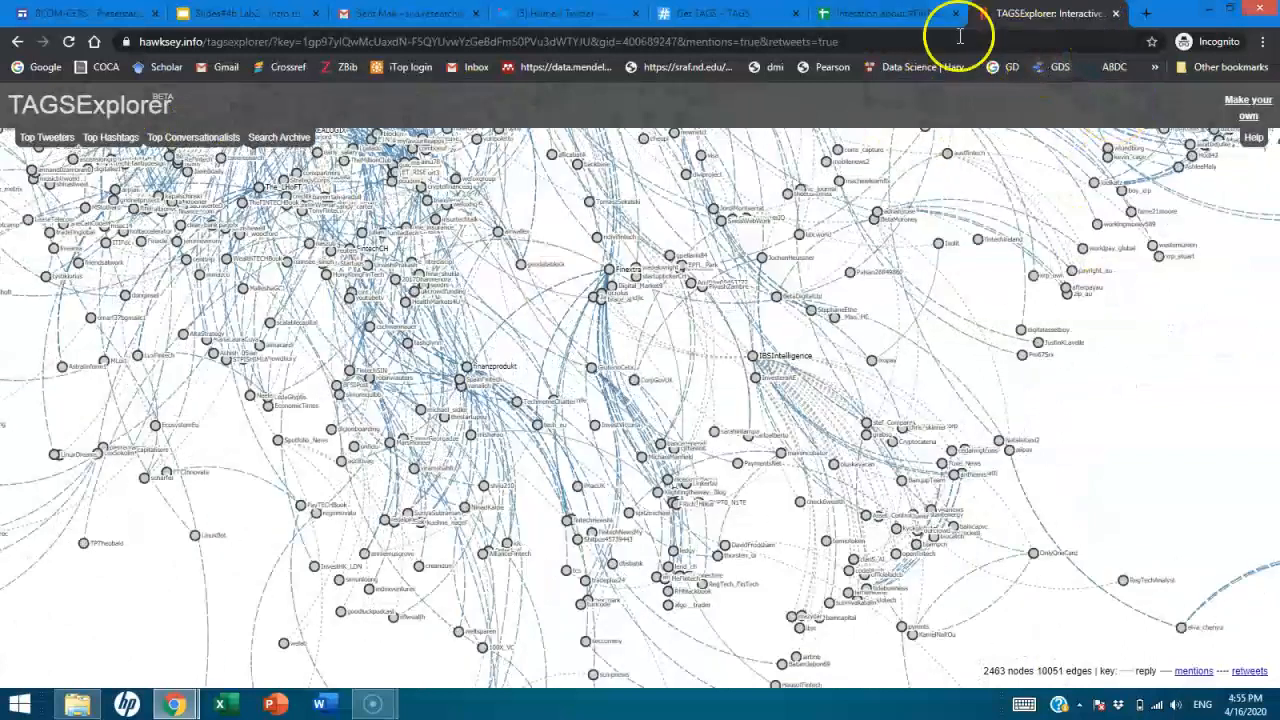
Step: Return to the FinTech spreadsheet and open the searchable TAGS Archive from the Make interactive section
{"action": "left_click", "coordinate": [862, 13]}
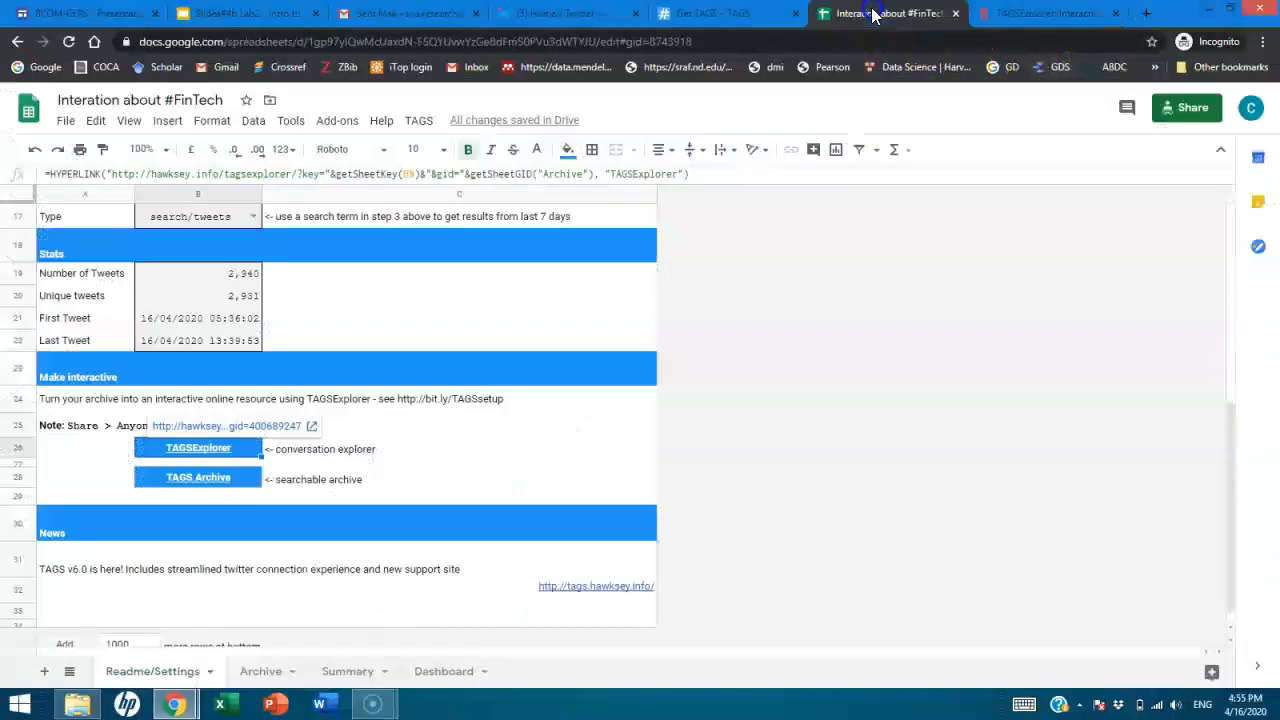
{"action": "left_click", "coordinate": [229, 402]}
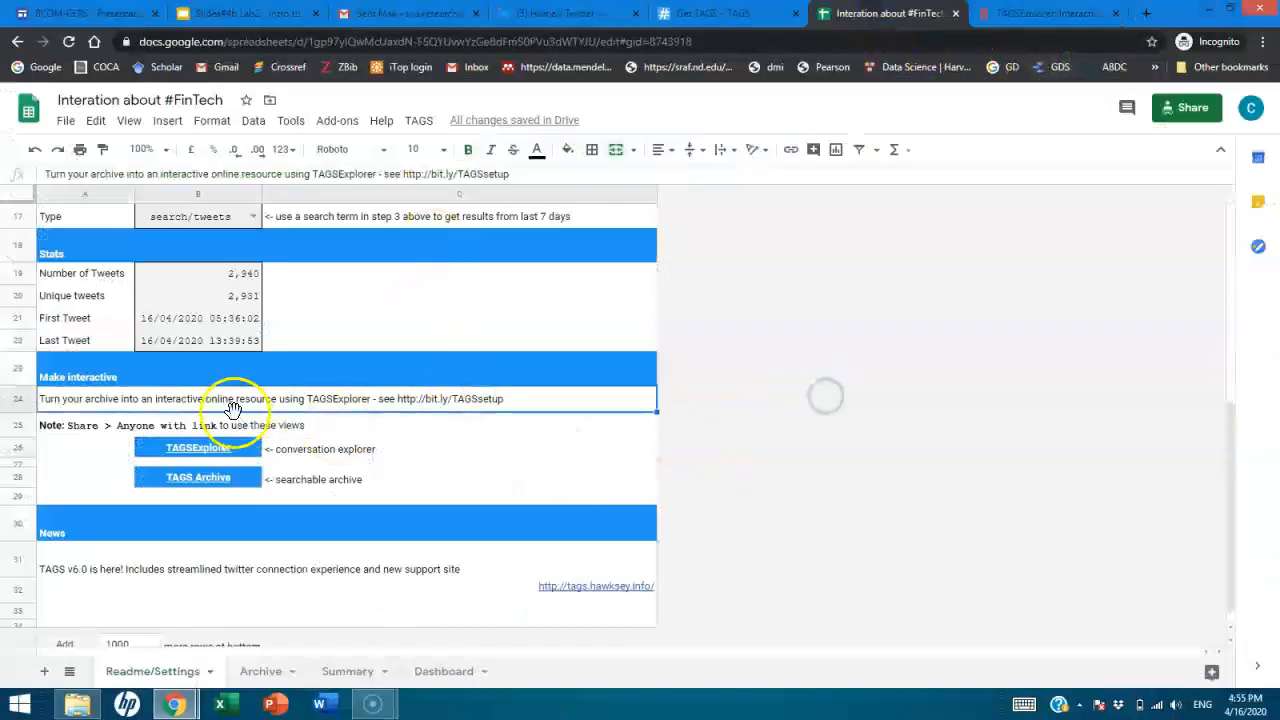
{"action": "mouse_move", "coordinate": [257, 490]}
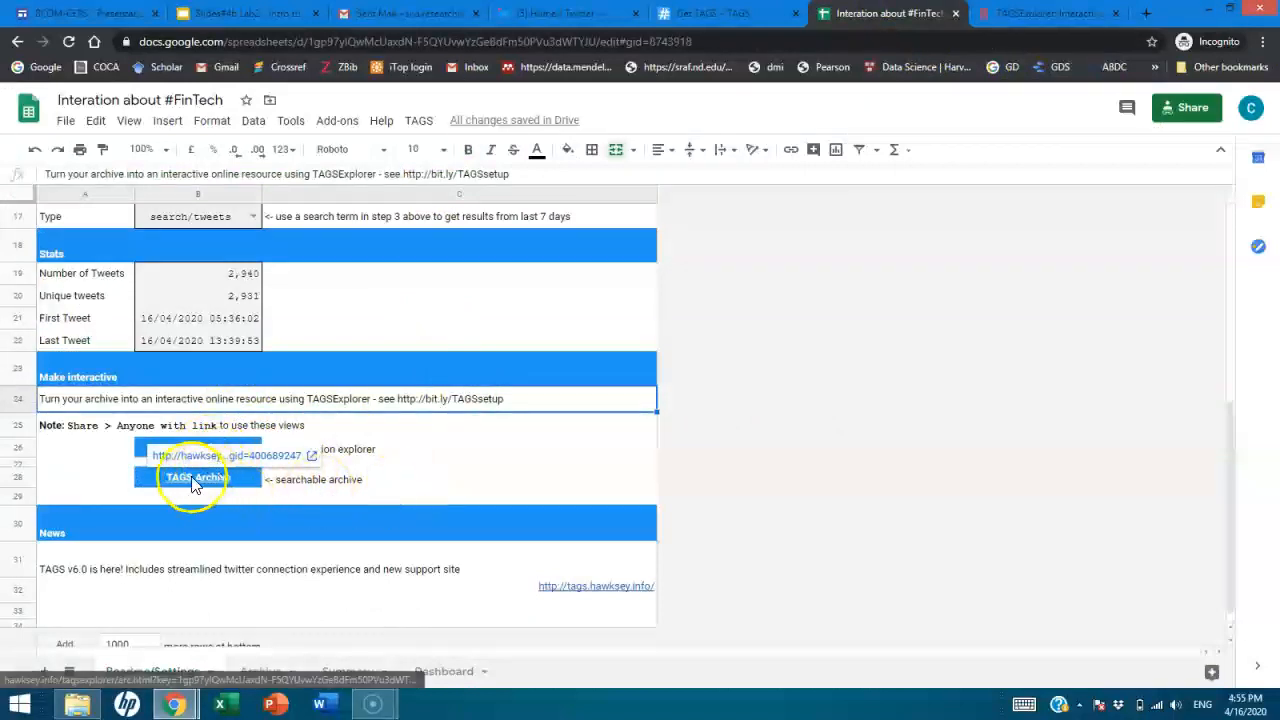
{"action": "left_click", "coordinate": [503, 432]}
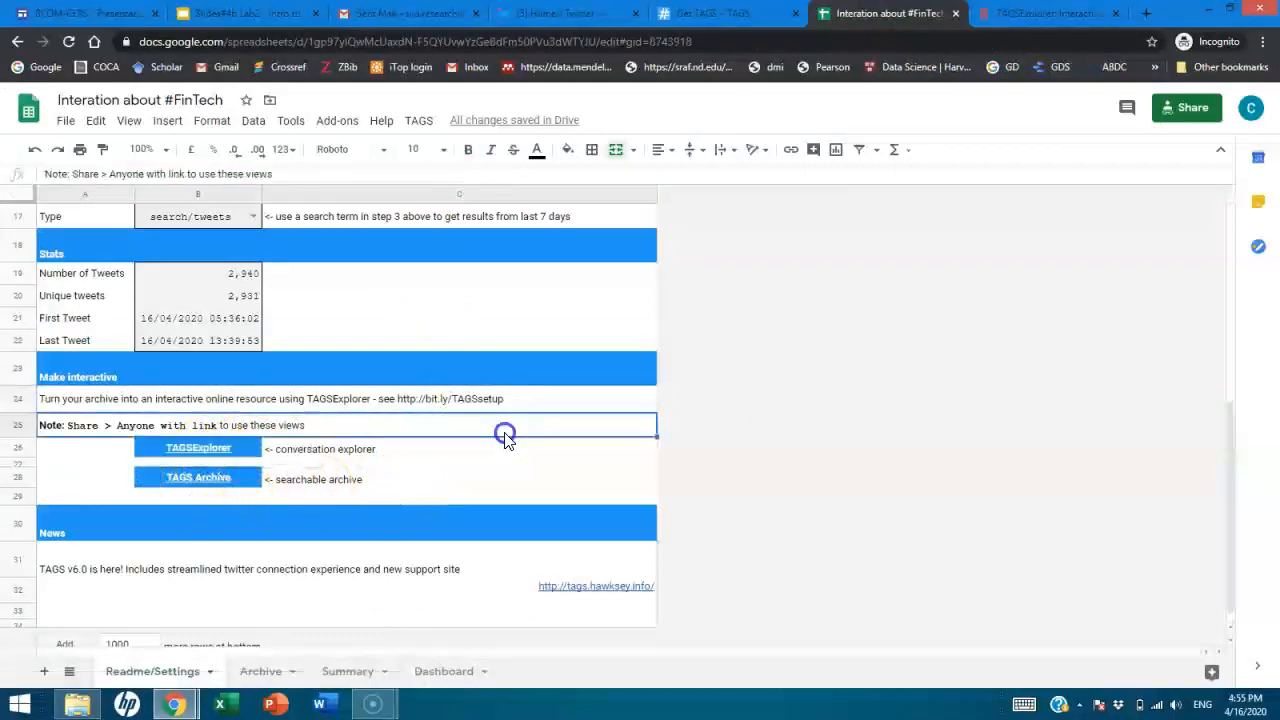
{"action": "left_click", "coordinate": [195, 478]}
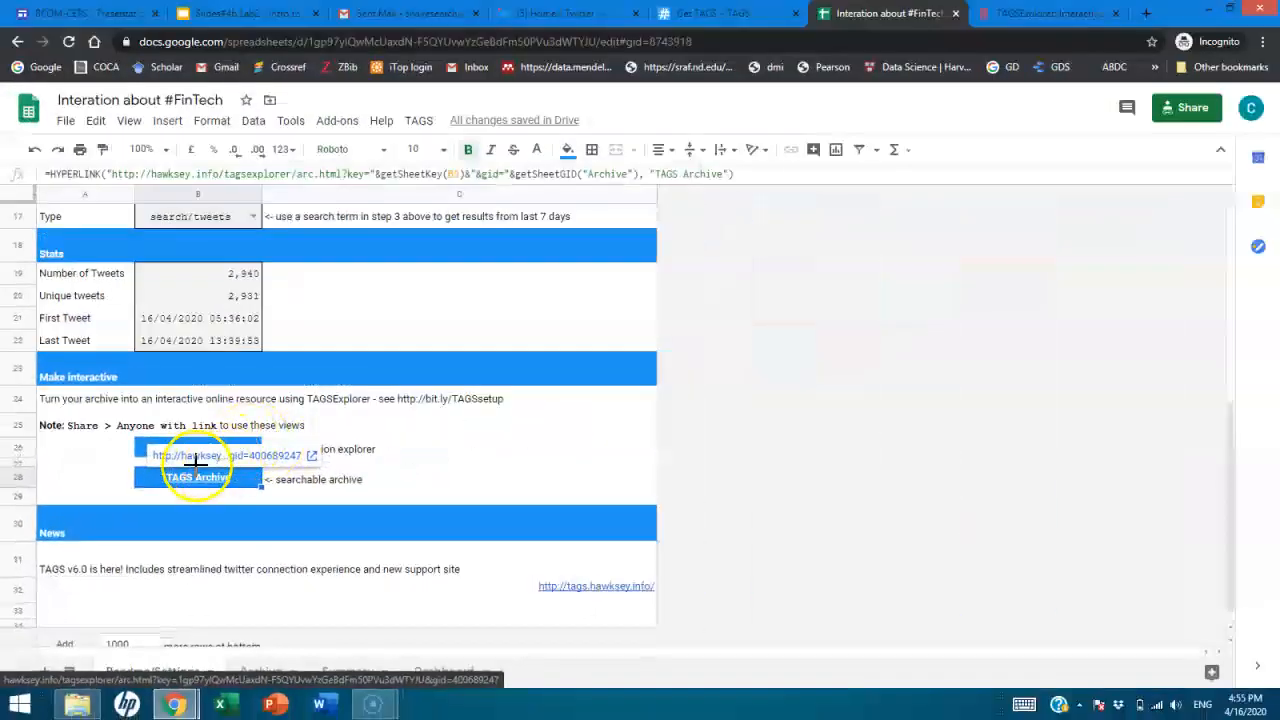
{"action": "left_click", "coordinate": [197, 480]}
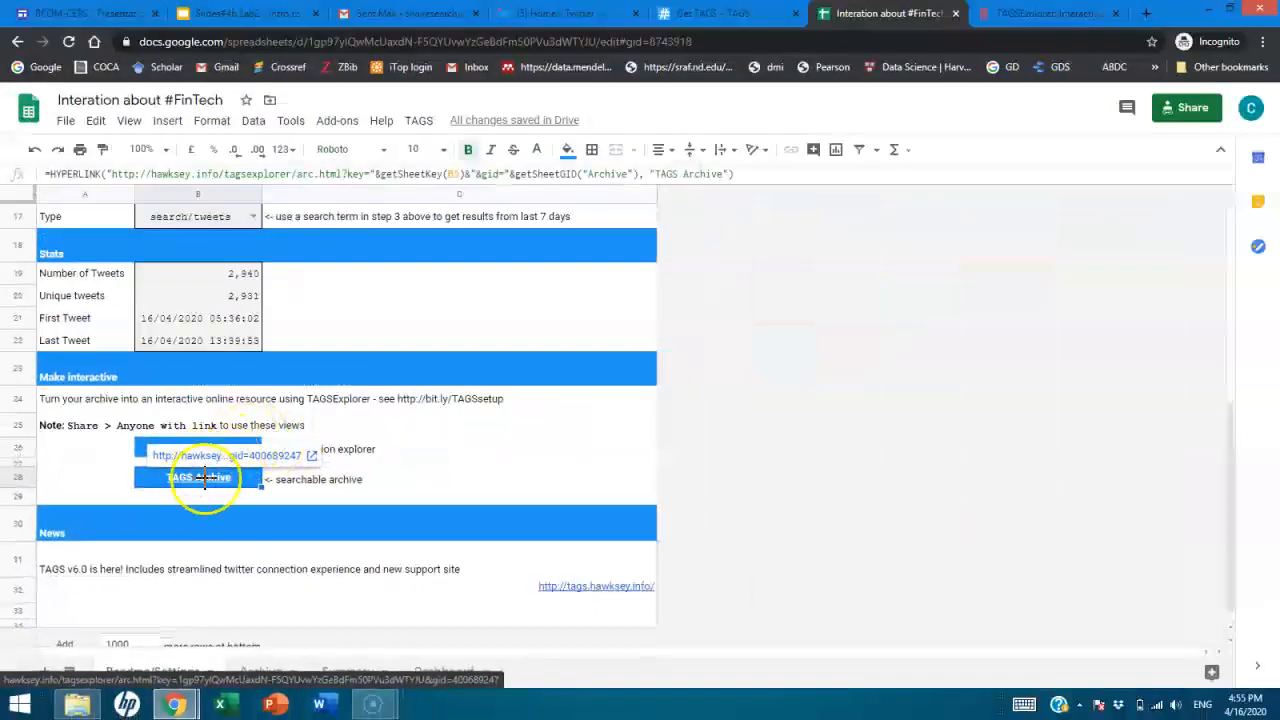
{"action": "left_click", "coordinate": [195, 458]}
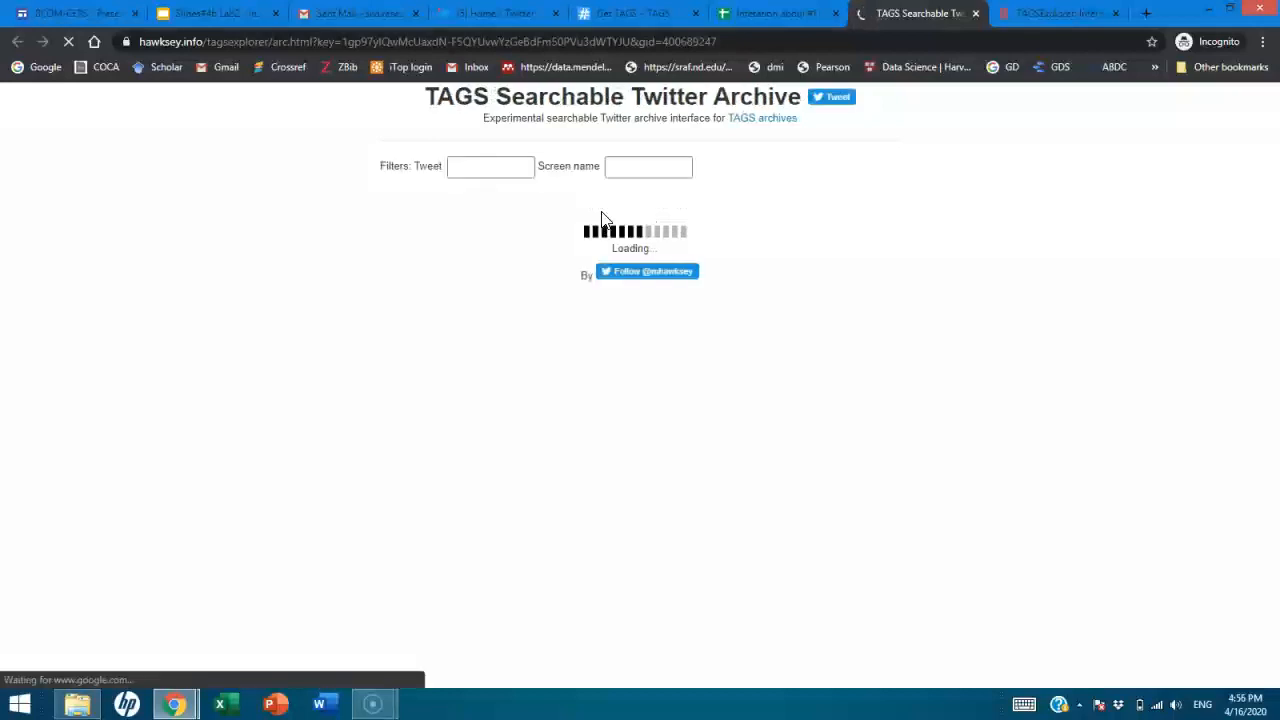
Step: Look over the tweets in the spreadsheet's Archive sheet and return to the TAGS Searchable Twitter Archive page
{"action": "left_click", "coordinate": [775, 13]}
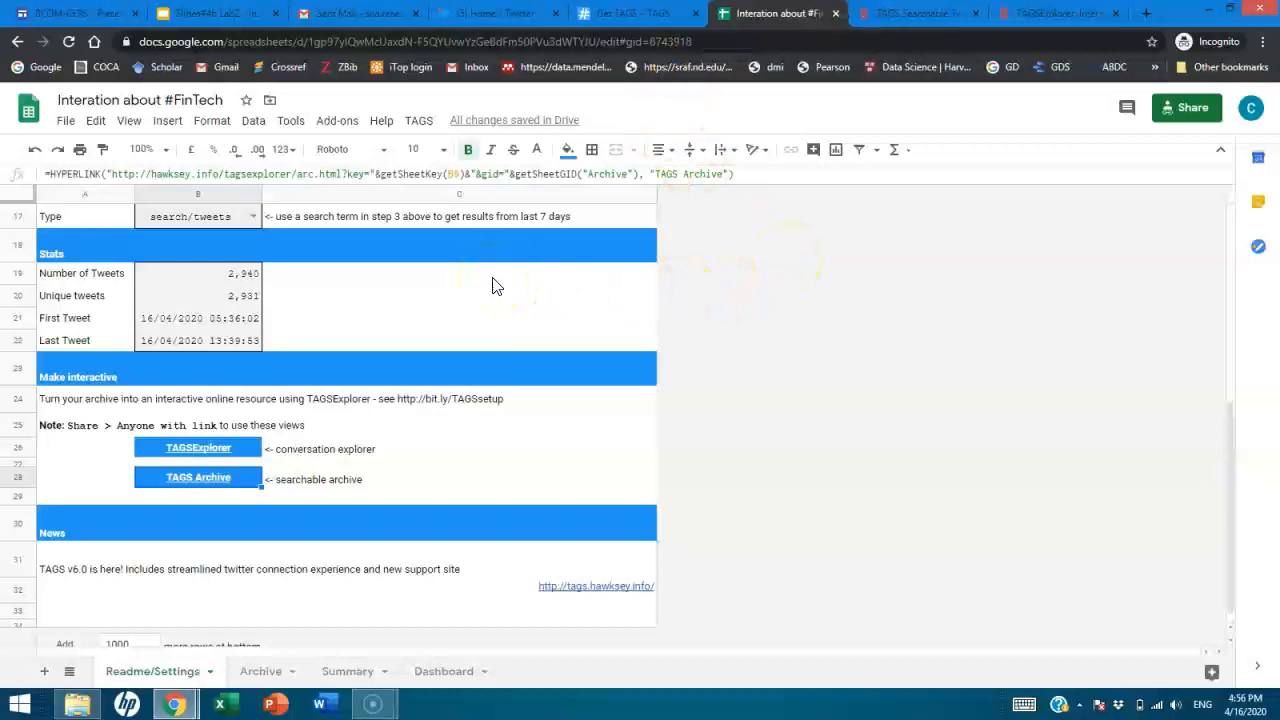
{"action": "left_click", "coordinate": [262, 673]}
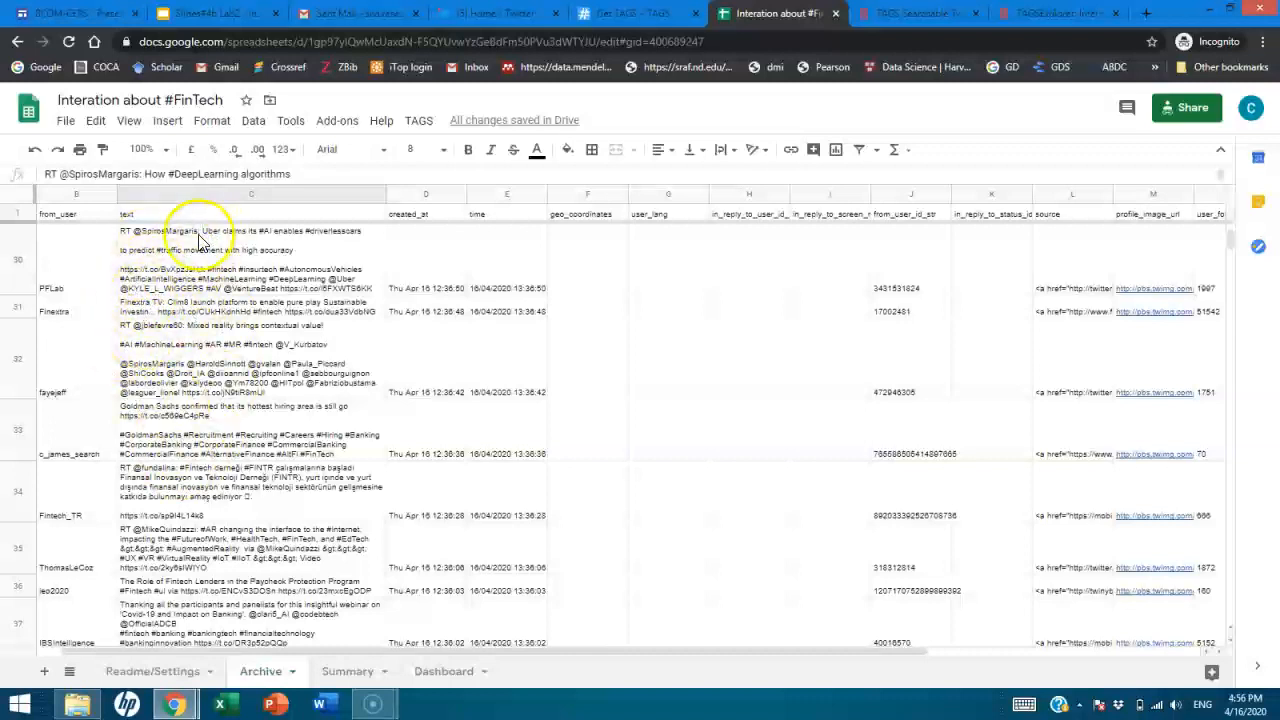
{"action": "left_click", "coordinate": [895, 13]}
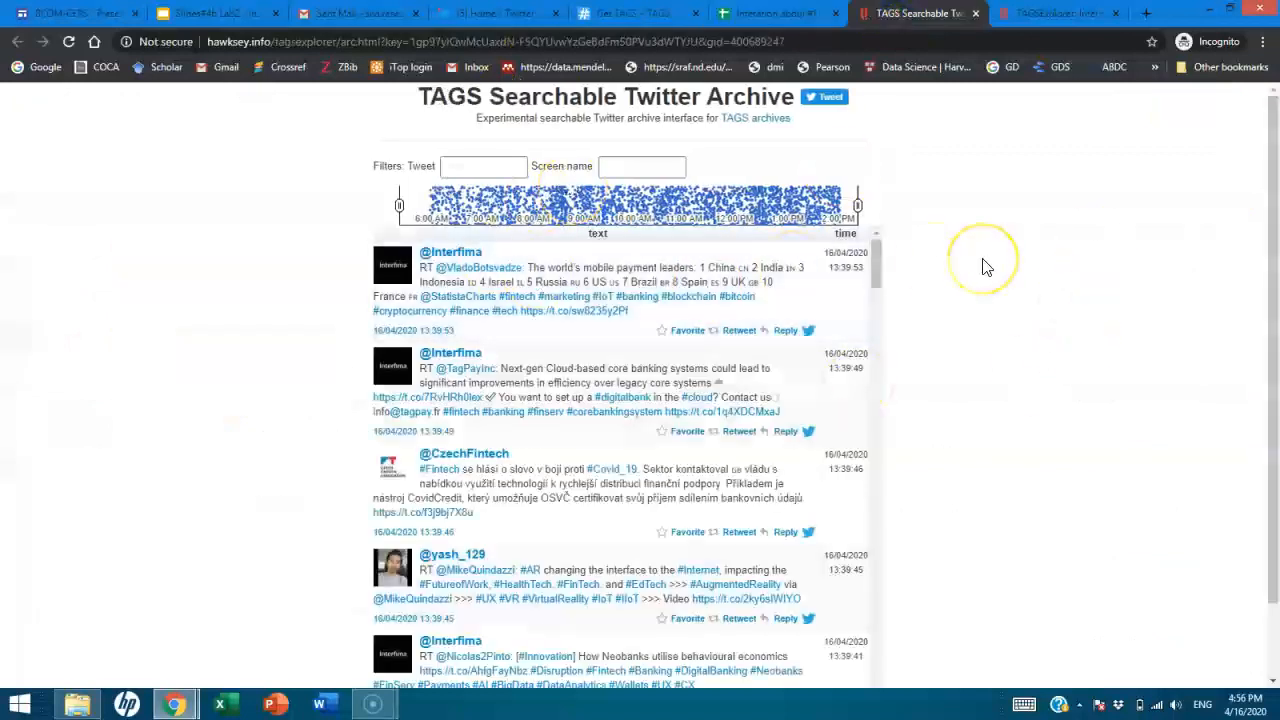
{"action": "left_click", "coordinate": [475, 166]}
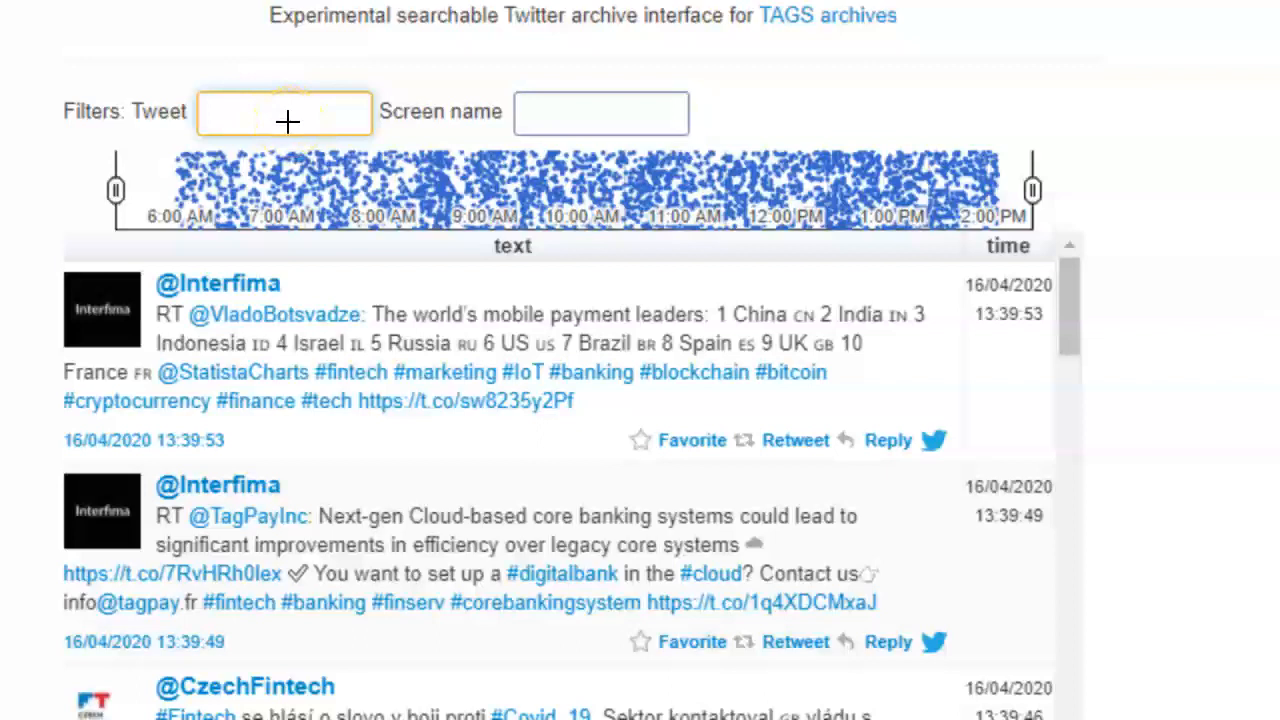
{"action": "left_click", "coordinate": [567, 123]}
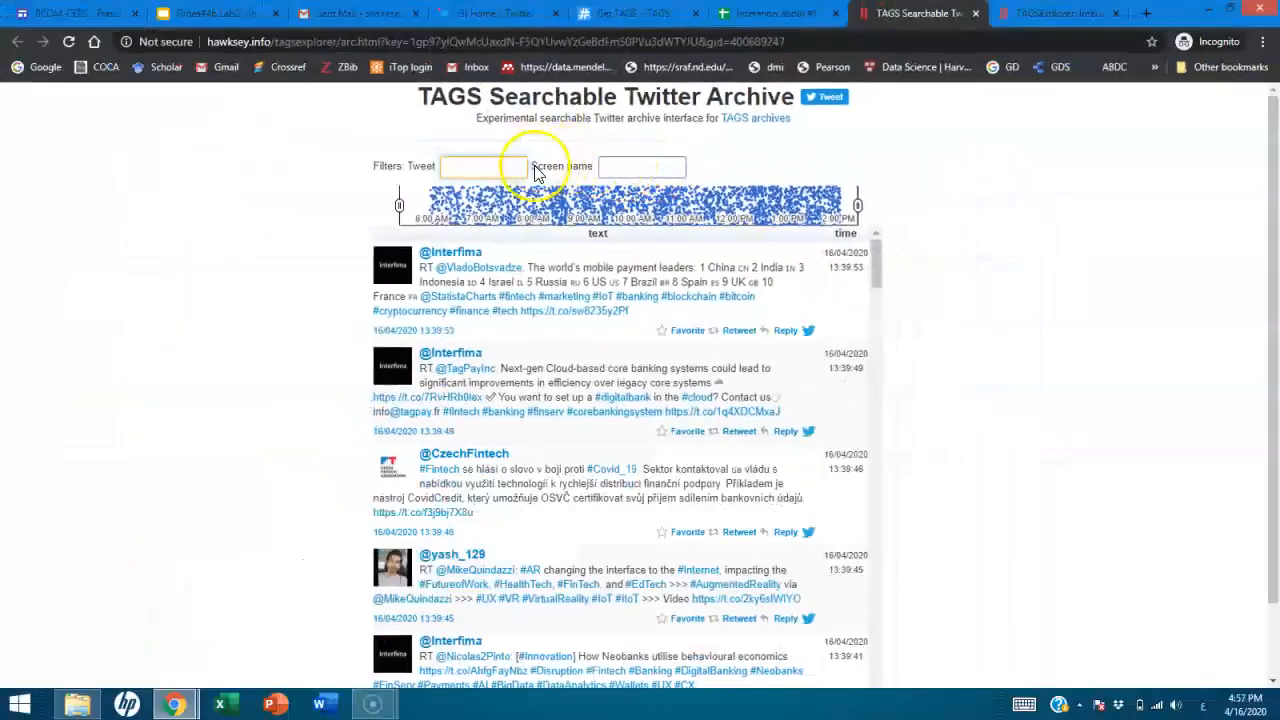
{"action": "left_click", "coordinate": [493, 166]}
{"action": "type", "text": "هخف"}
{"action": "key", "text": "BackSpace"}
{"action": "key", "text": "BackSpace"}
{"action": "key", "text": "BackSpace"}
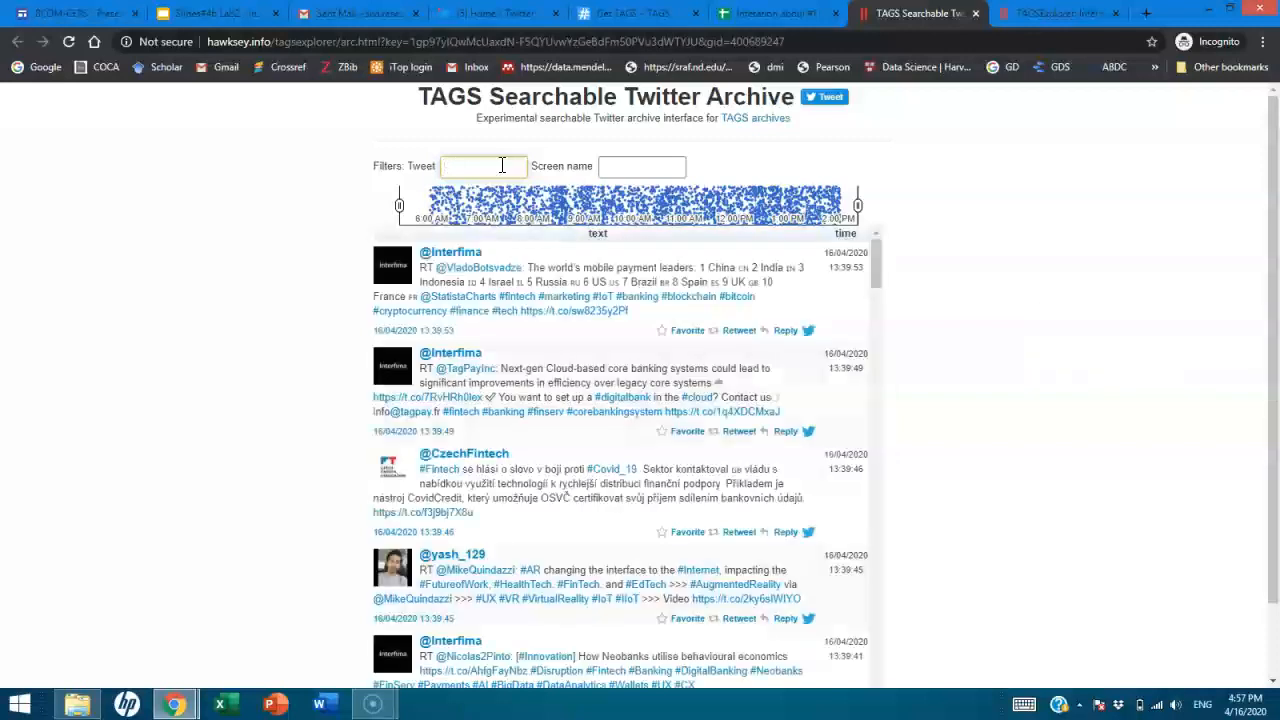
Step: Filter the archived tweets by the tweet text "leadership"
{"action": "type", "text": "leader"}
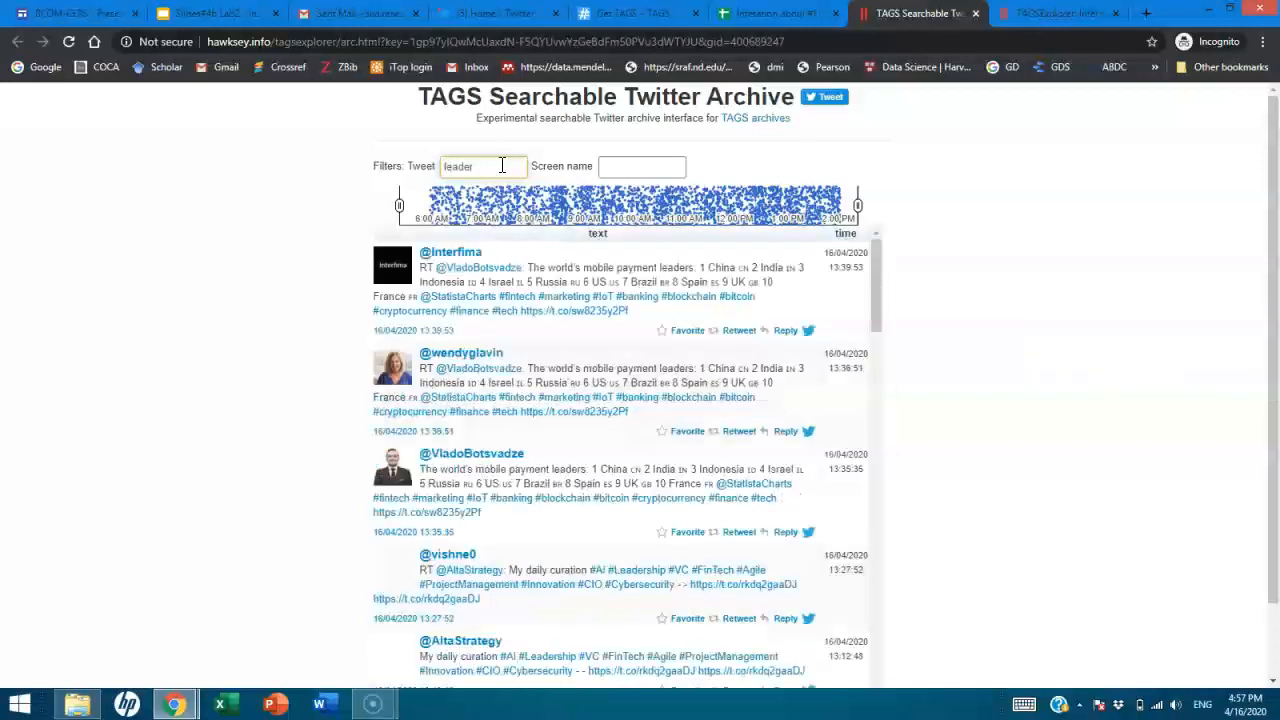
{"action": "type", "text": "shi"}
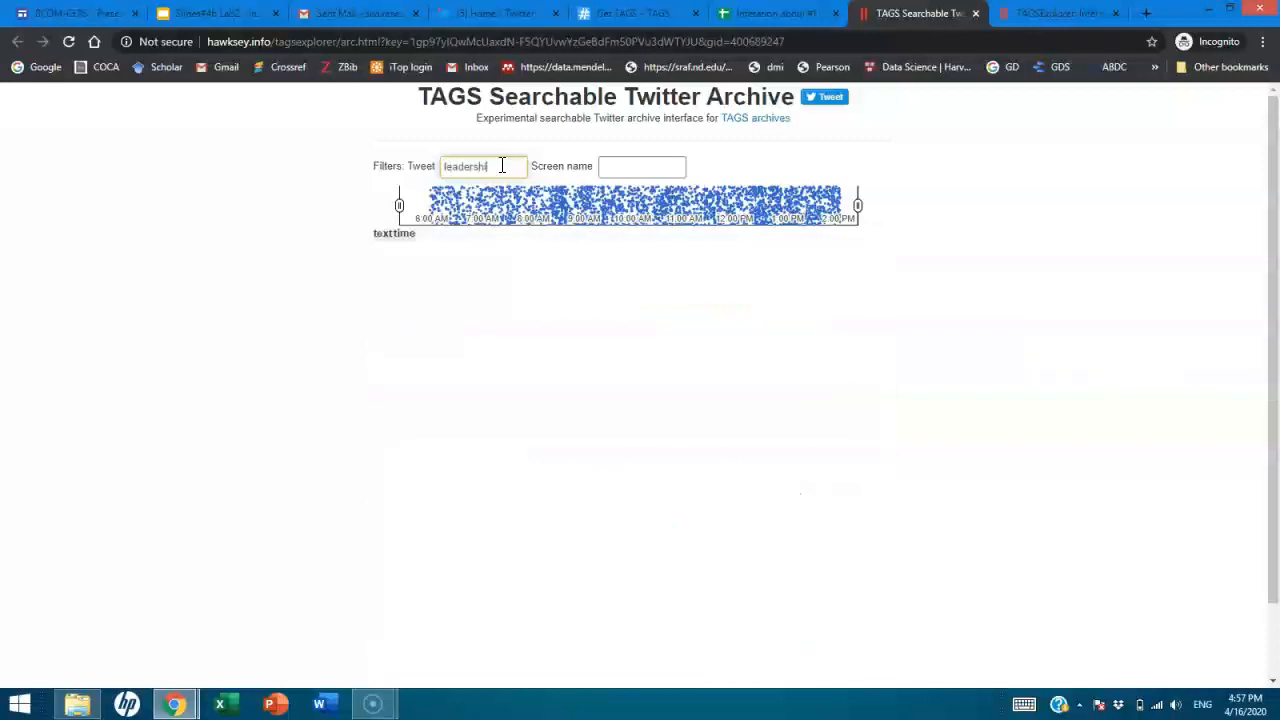
{"action": "type", "text": "p"}
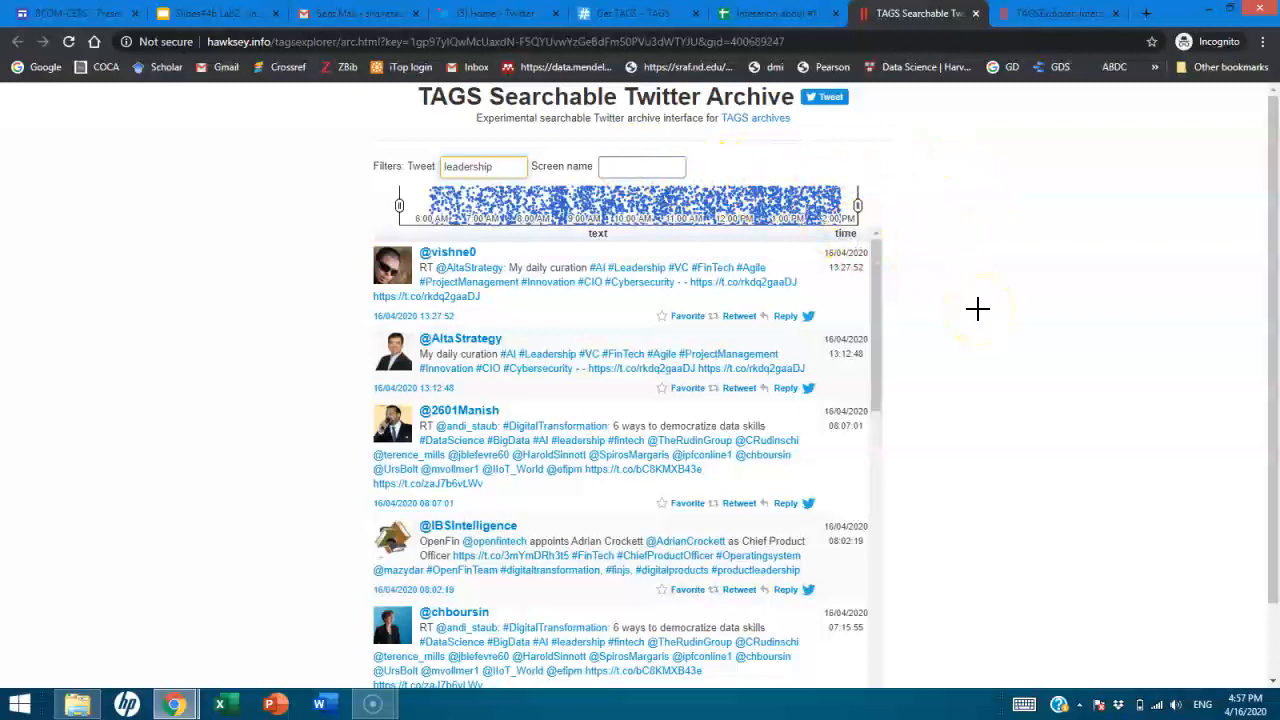
Step: Try narrowing the leadership tweets by screen name with "wel" and "lead", and leave the screen name filter empty
{"action": "left_click", "coordinate": [670, 175]}
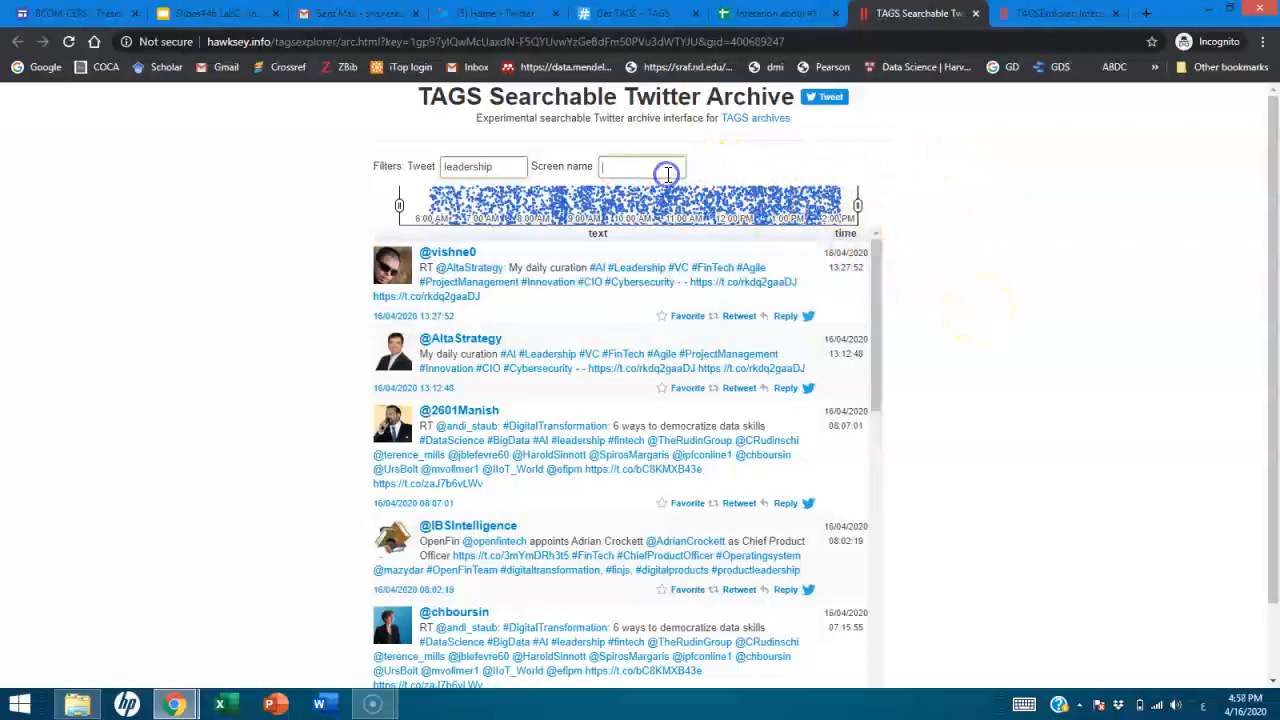
{"action": "type", "text": "اش"}
{"action": "key", "text": "BackSpace"}
{"action": "key", "text": "BackSpace"}
{"action": "key", "text": "super+space"}
{"action": "type", "text": "w"}
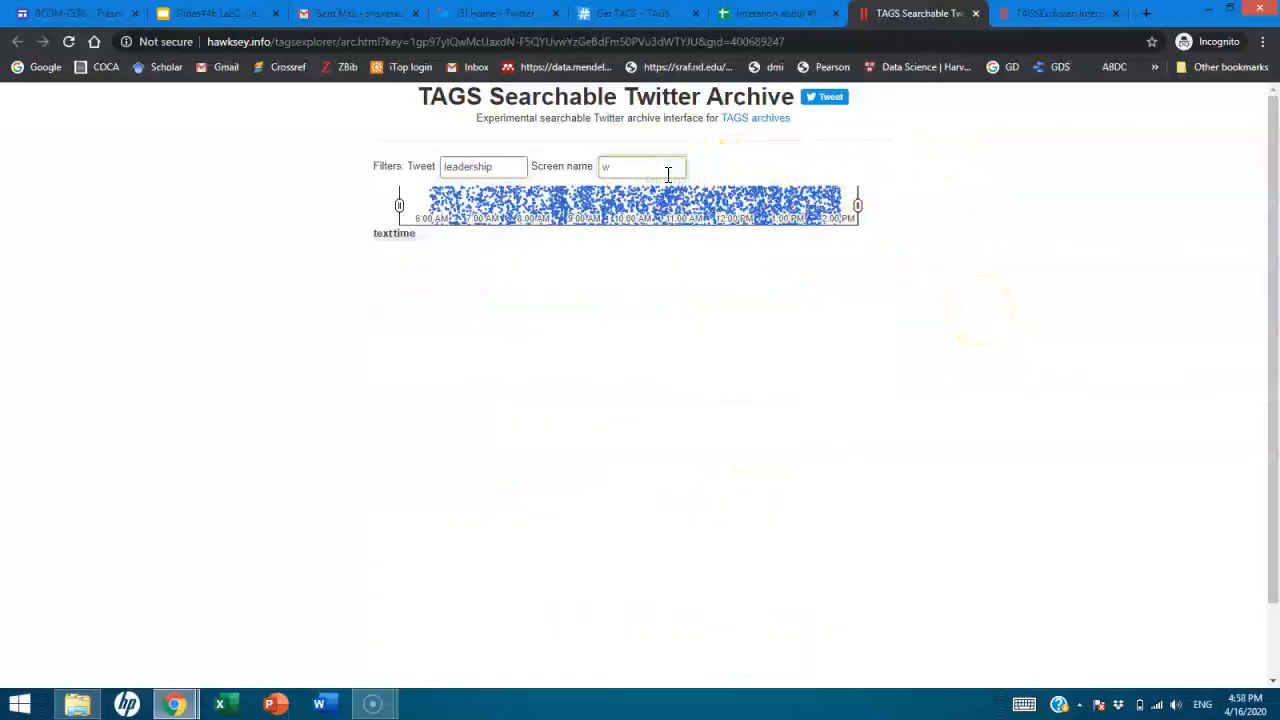
{"action": "type", "text": "el"}
{"action": "key", "text": "BackSpace"}
{"action": "key", "text": "BackSpace"}
{"action": "key", "text": "BackSpace"}
{"action": "type", "text": "lead"}
{"action": "key", "text": "BackSpace"}
{"action": "key", "text": "BackSpace"}
{"action": "key", "text": "BackSpace"}
{"action": "key", "text": "BackSpace"}
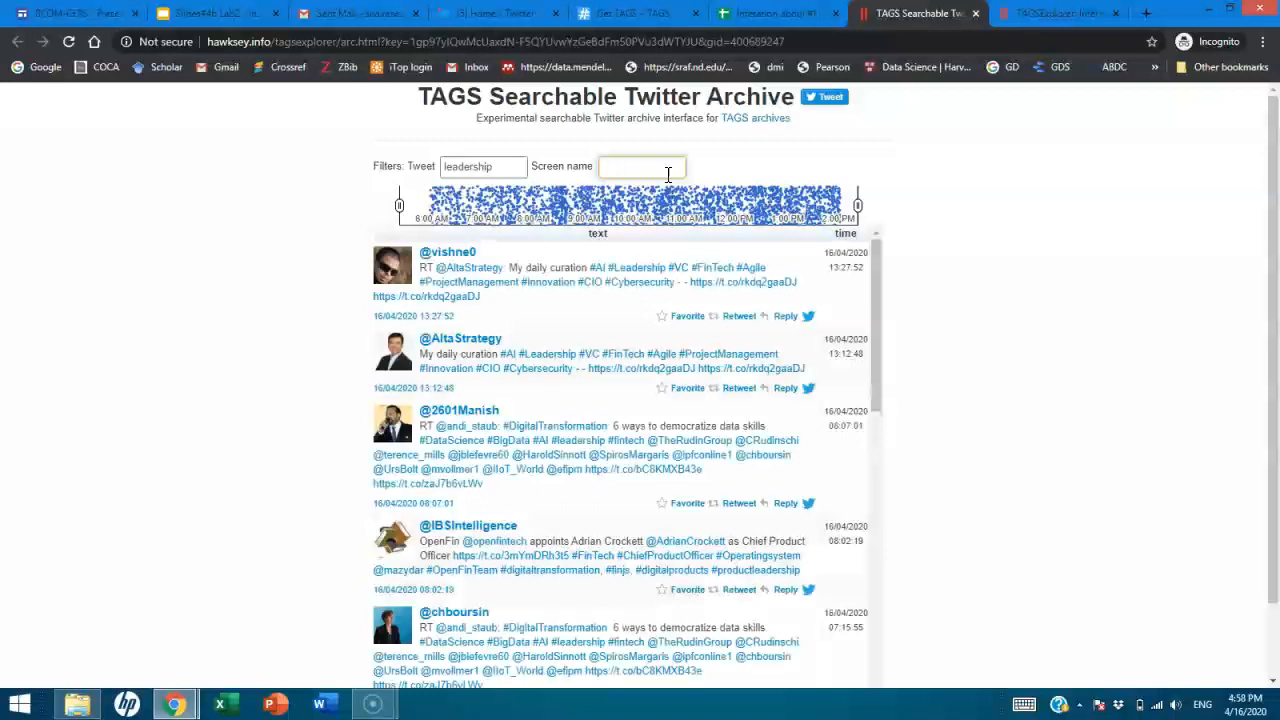
{"action": "type", "text": "b"}
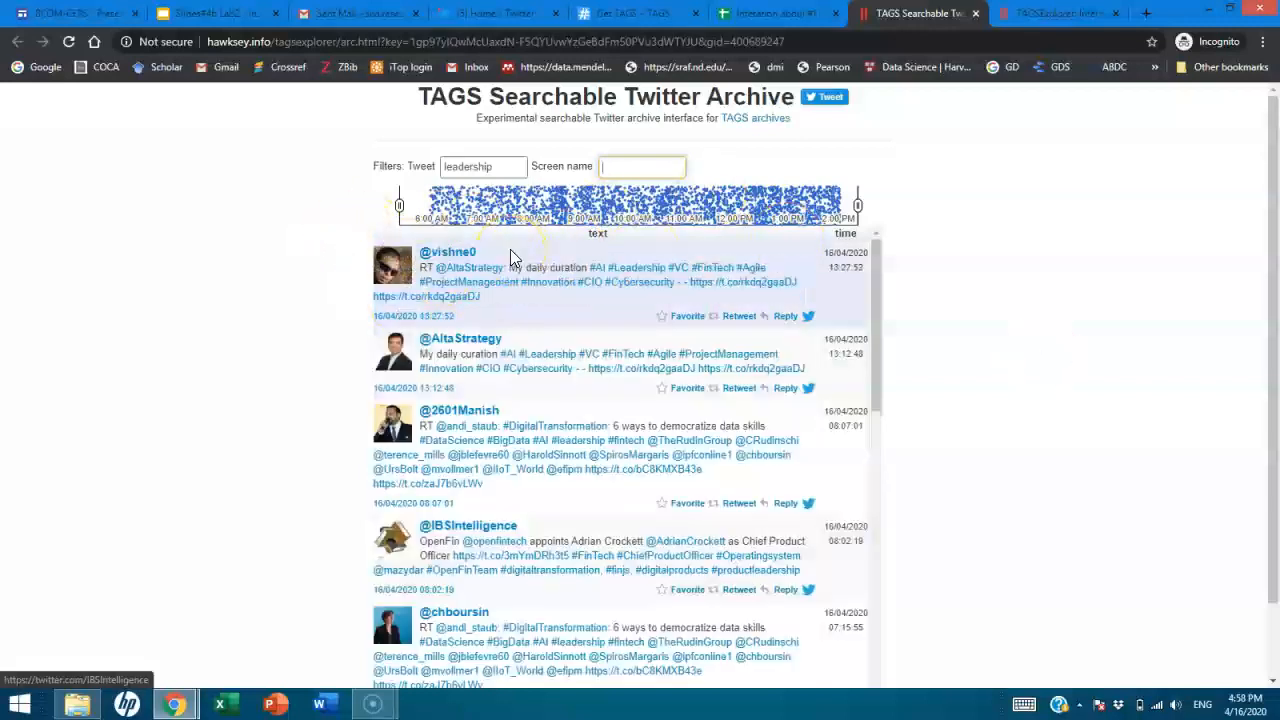
{"action": "left_click", "coordinate": [974, 321]}
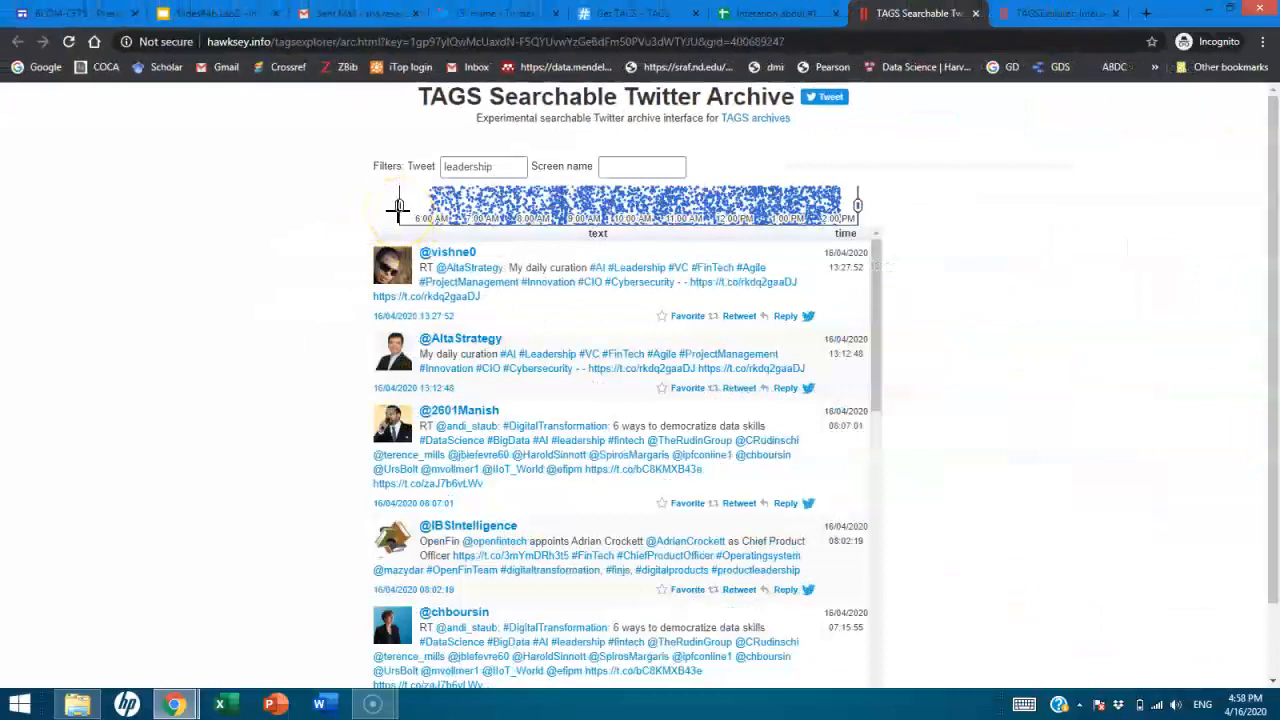
Step: Bookmark the TAGS Searchable Twitter Archive page in the Bookmarks bar folder
{"action": "key", "text": "ctrl+d"}
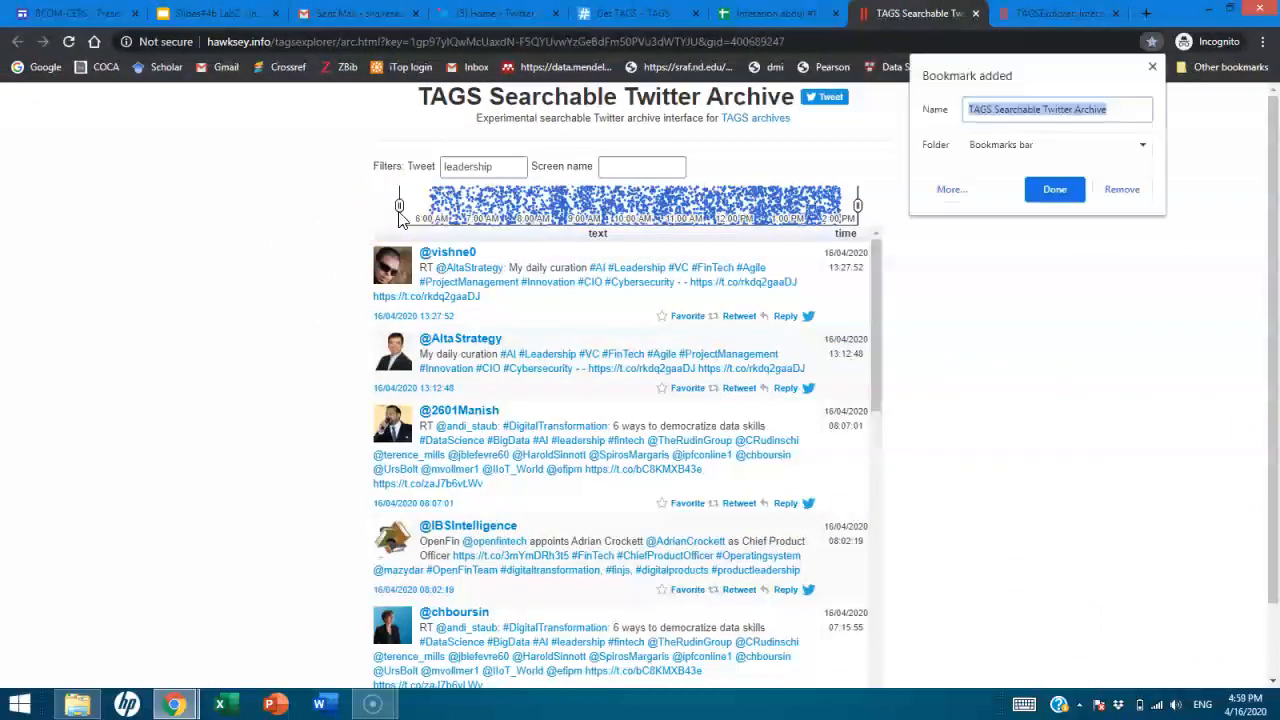
{"action": "left_click", "coordinate": [1064, 331]}
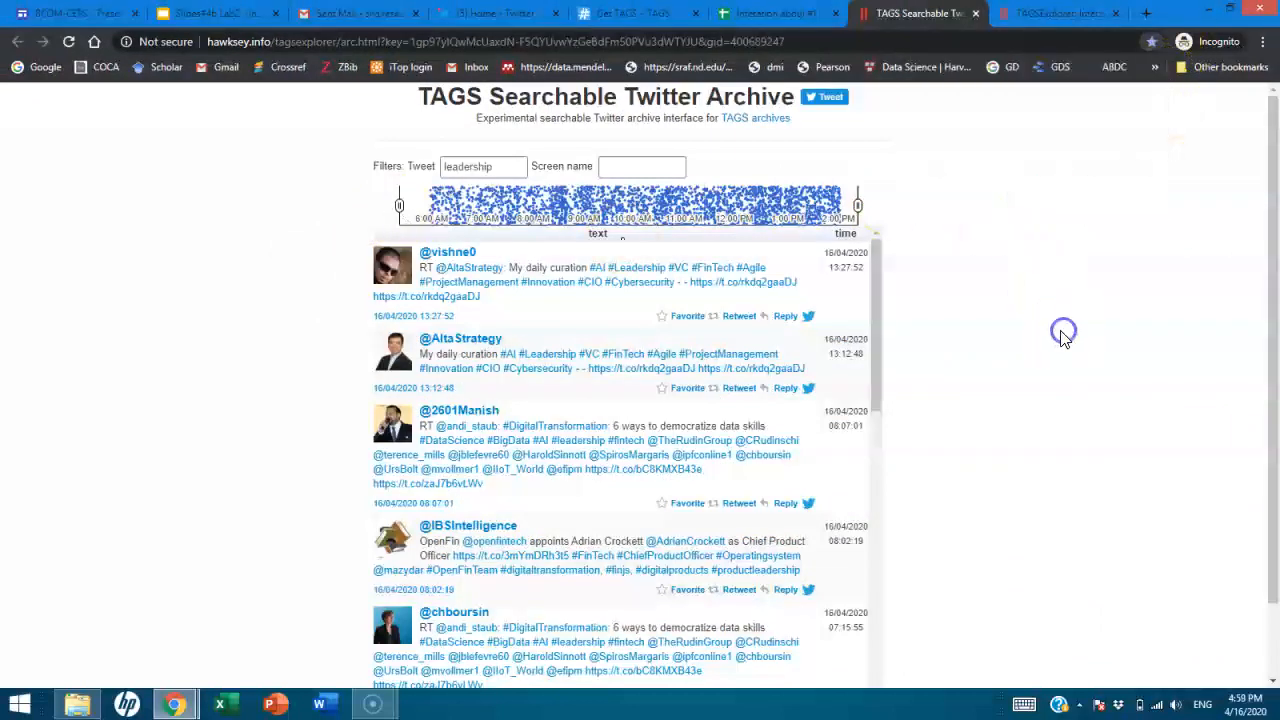
Step: Narrow the timeline range from just before 8:00 AM to just before 11:00 AM and look over the matching tweets
{"action": "left_click_drag", "start_coordinate": [399, 204], "coordinate": [507, 209]}
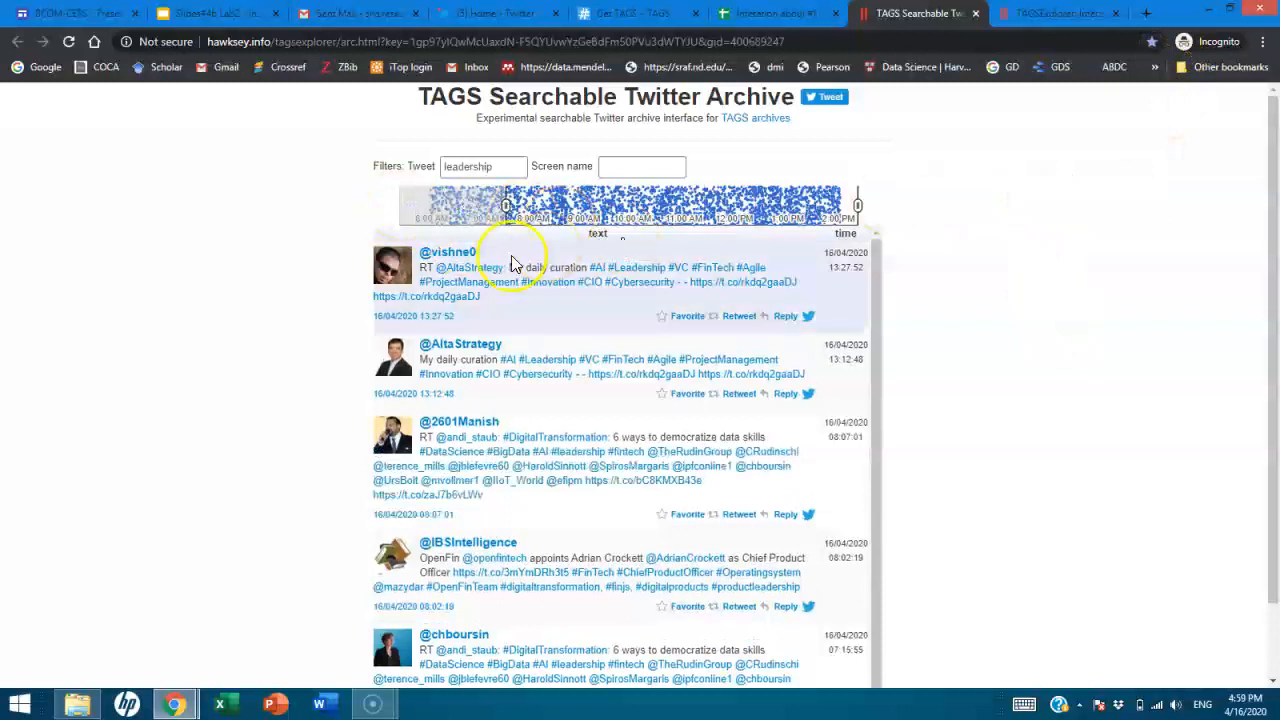
{"action": "left_click_drag", "start_coordinate": [860, 202], "coordinate": [679, 228]}
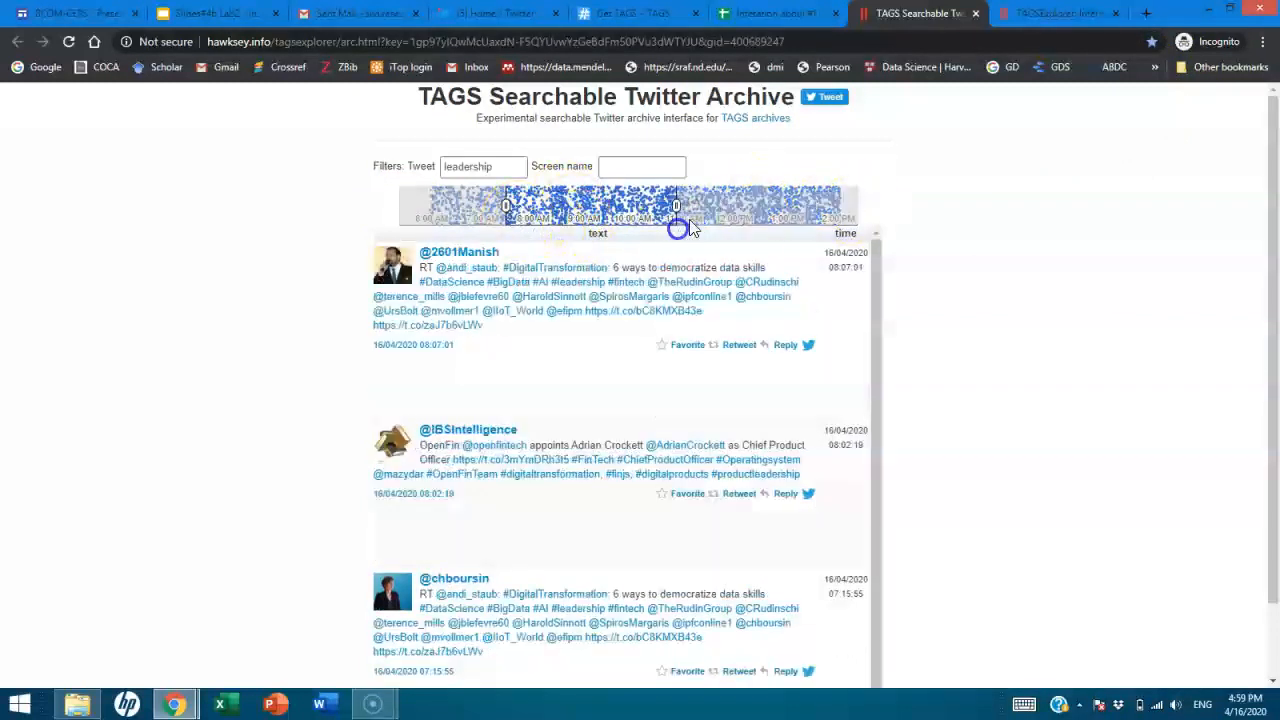
{"action": "scroll", "coordinate": [1158, 364], "scroll_direction": "down", "scroll_amount": 1}
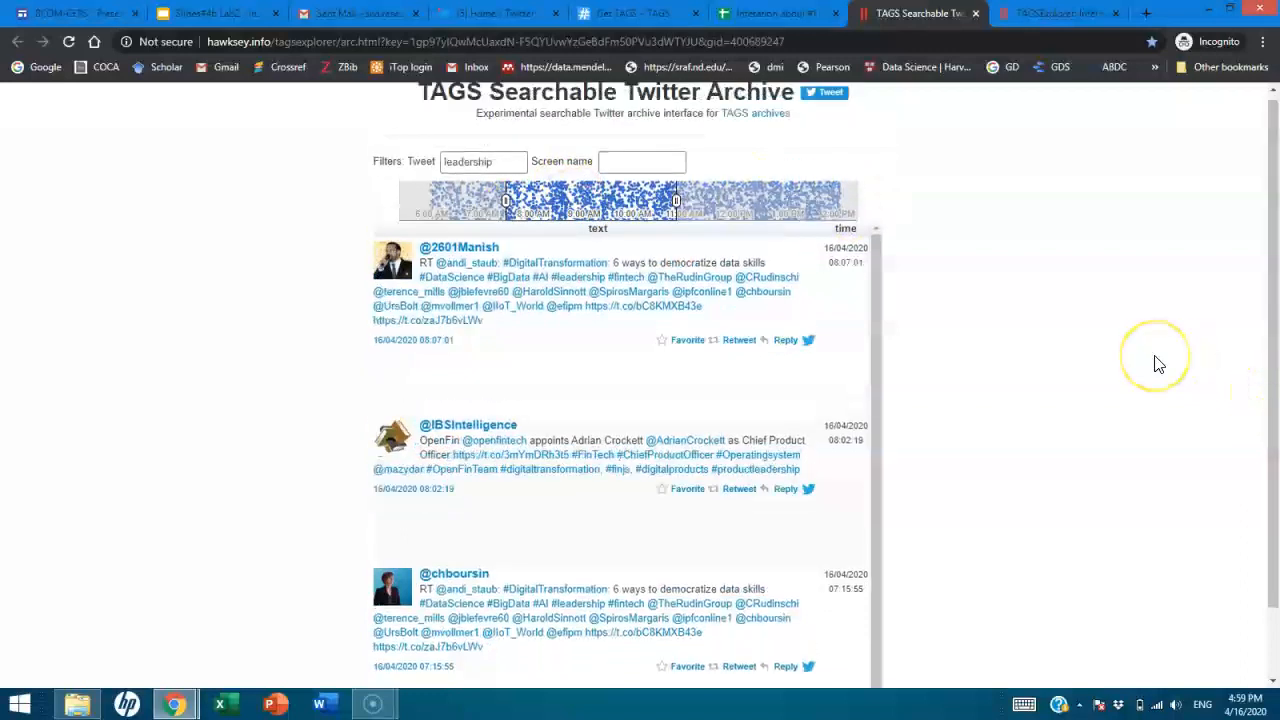
{"action": "scroll", "coordinate": [1156, 364], "scroll_direction": "down", "scroll_amount": 2}
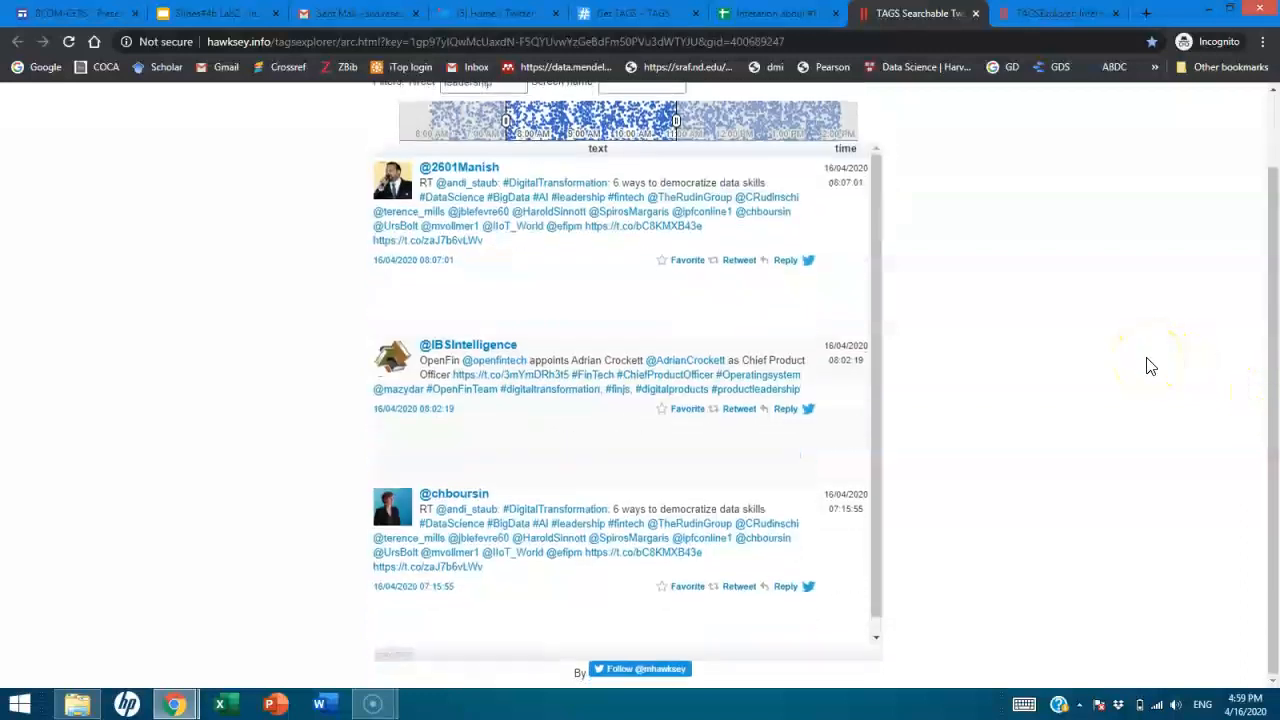